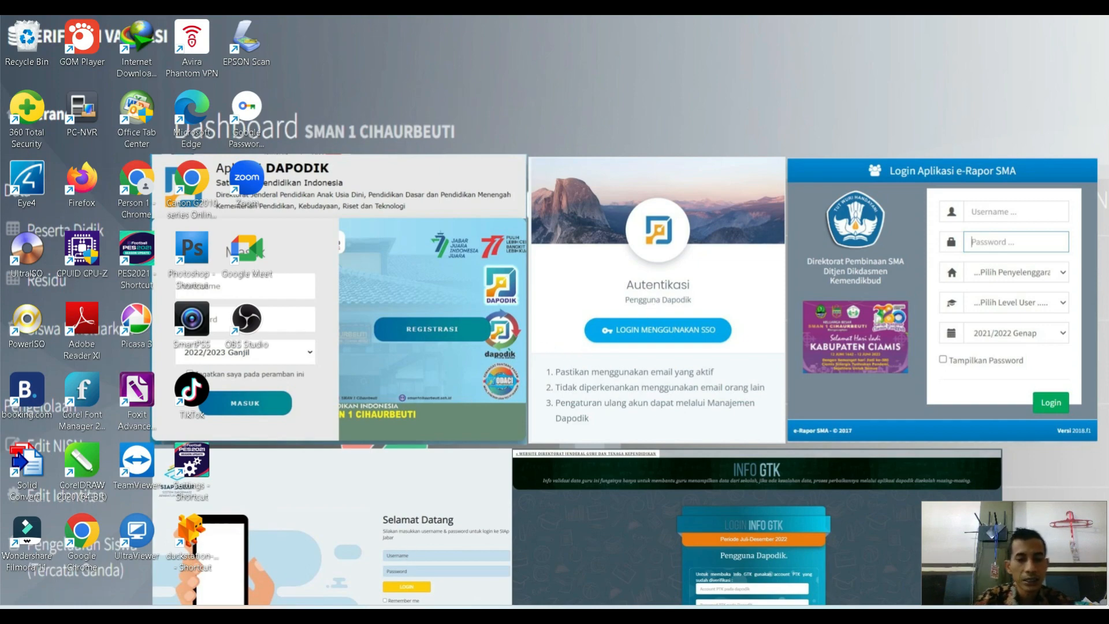
# Launch Word and create a blank document.
pyautogui.click(380, 601)
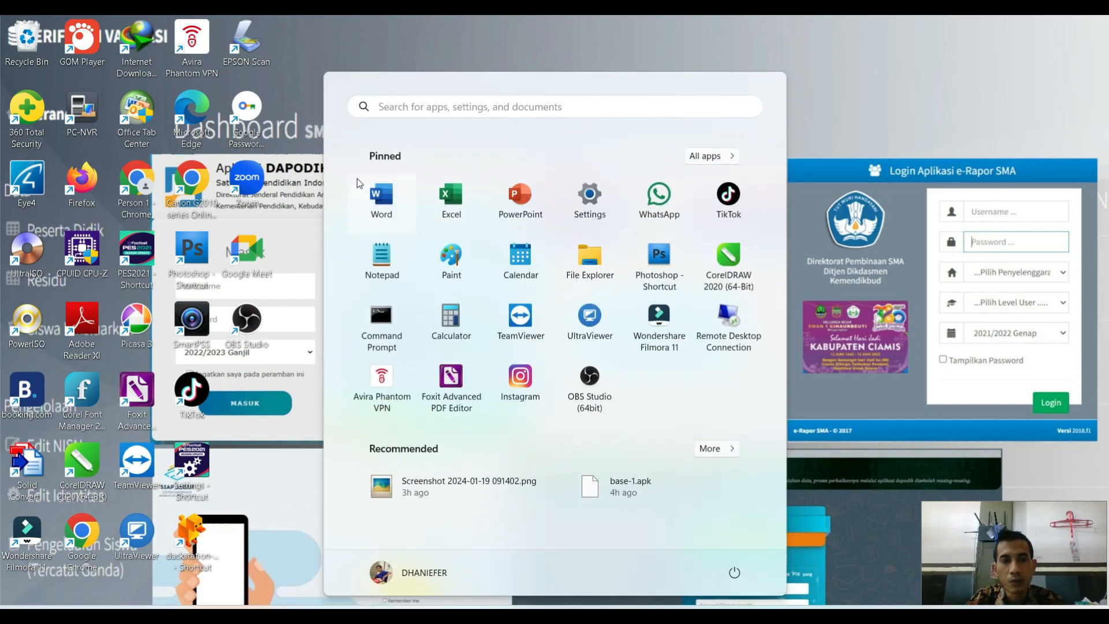
pyautogui.click(381, 199)
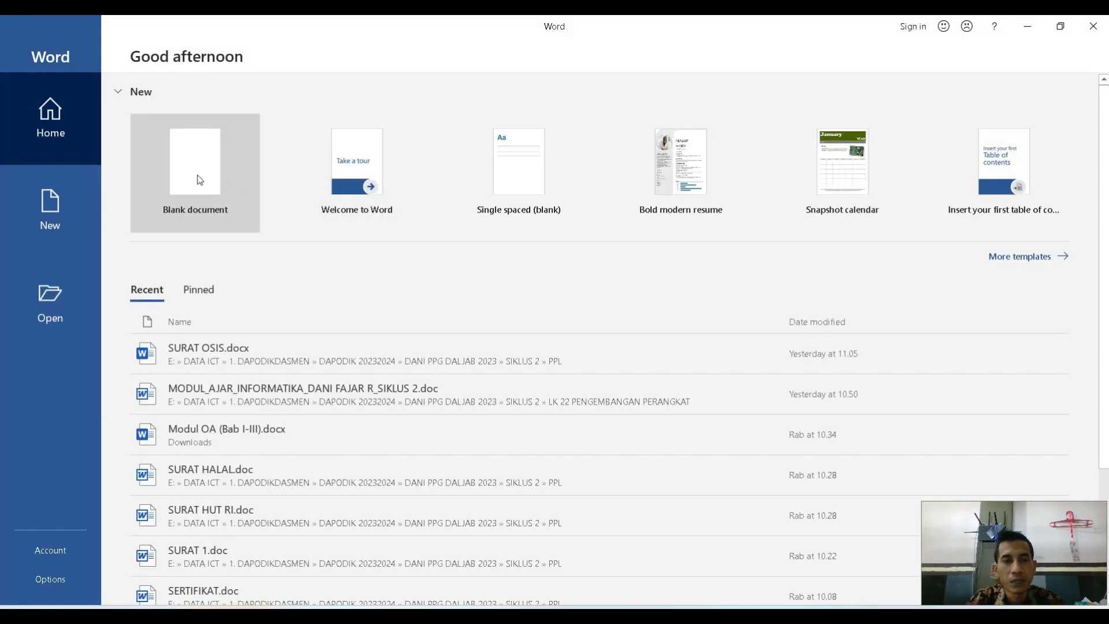
pyautogui.click(197, 175)
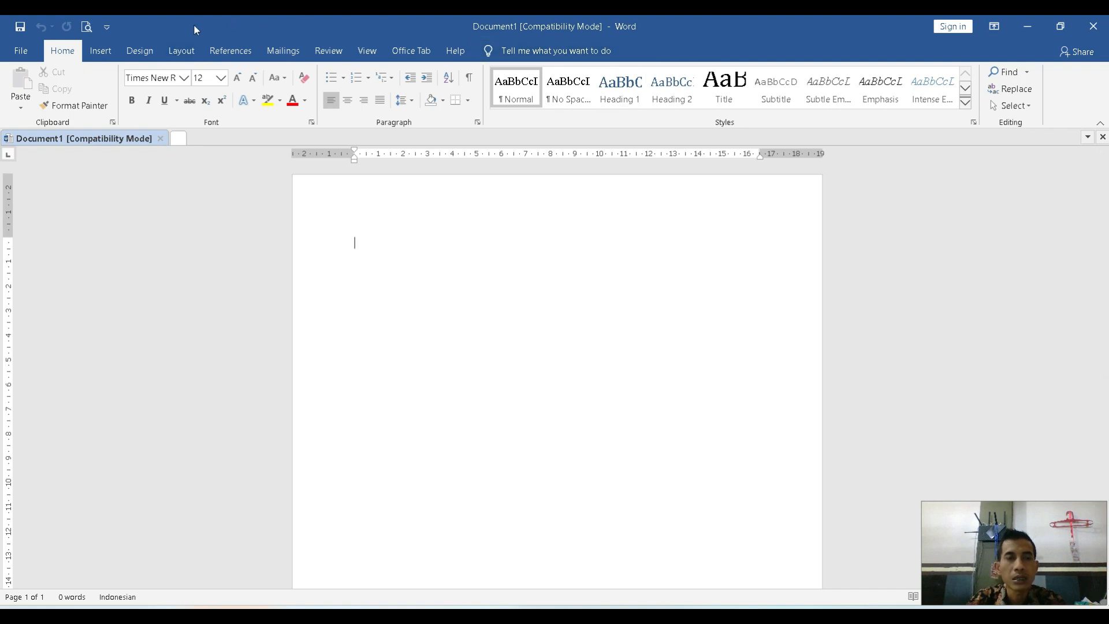
# Set the blank document's paper size to A4 210 x 297 mm for the whole document.
pyautogui.click(188, 55)
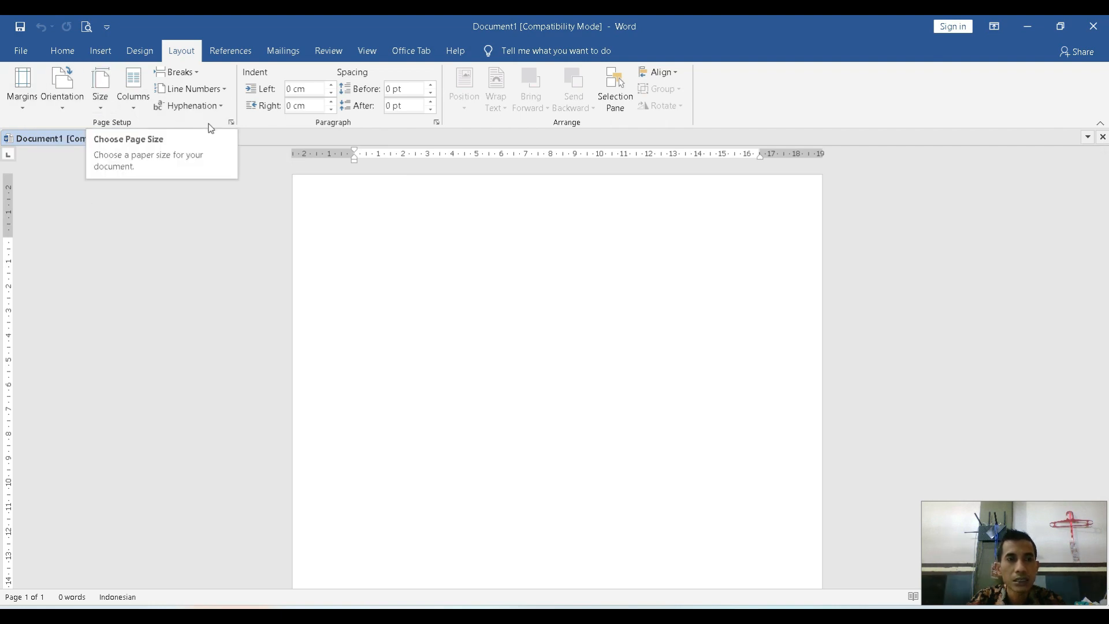
pyautogui.click(231, 123)
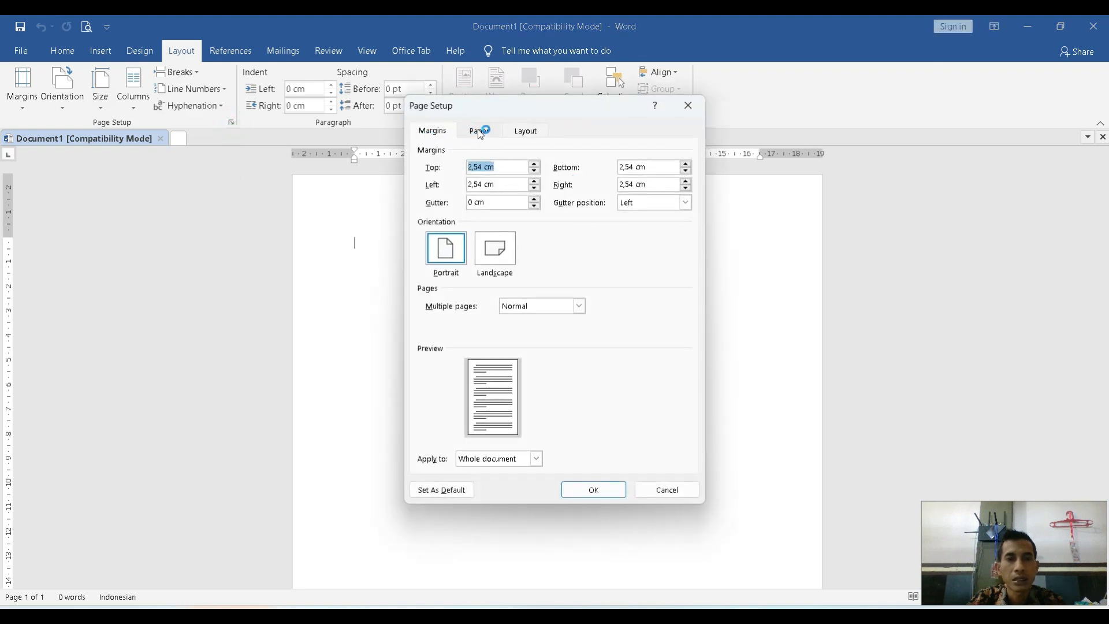
pyautogui.click(478, 130)
pyautogui.click(553, 168)
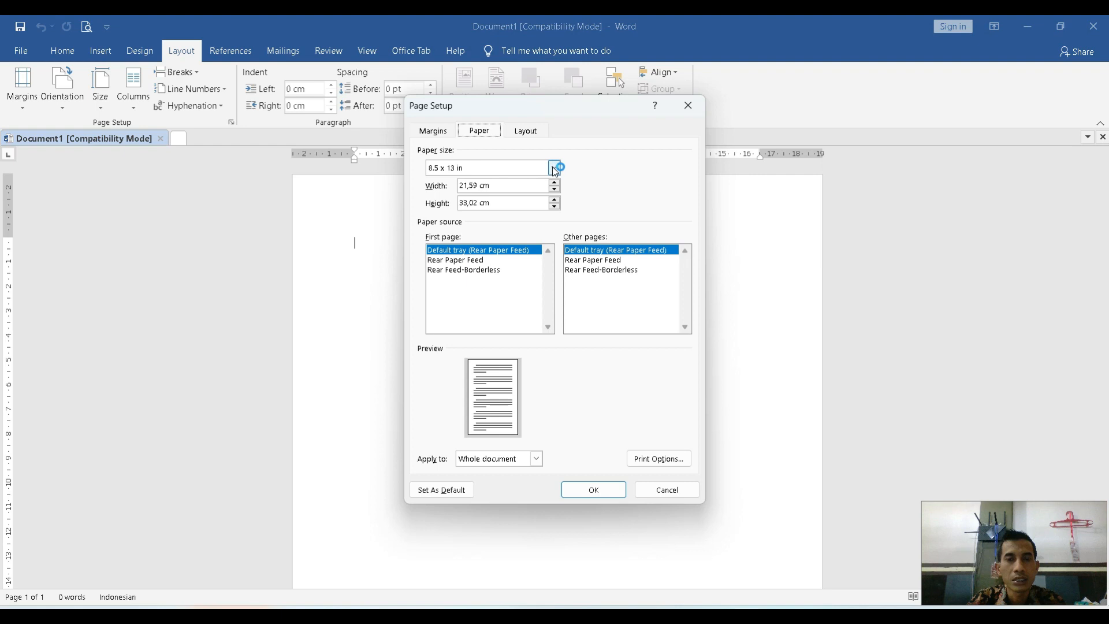
pyautogui.scroll(8, 503, 190)
pyautogui.scroll(2, 504, 192)
pyautogui.click(484, 179)
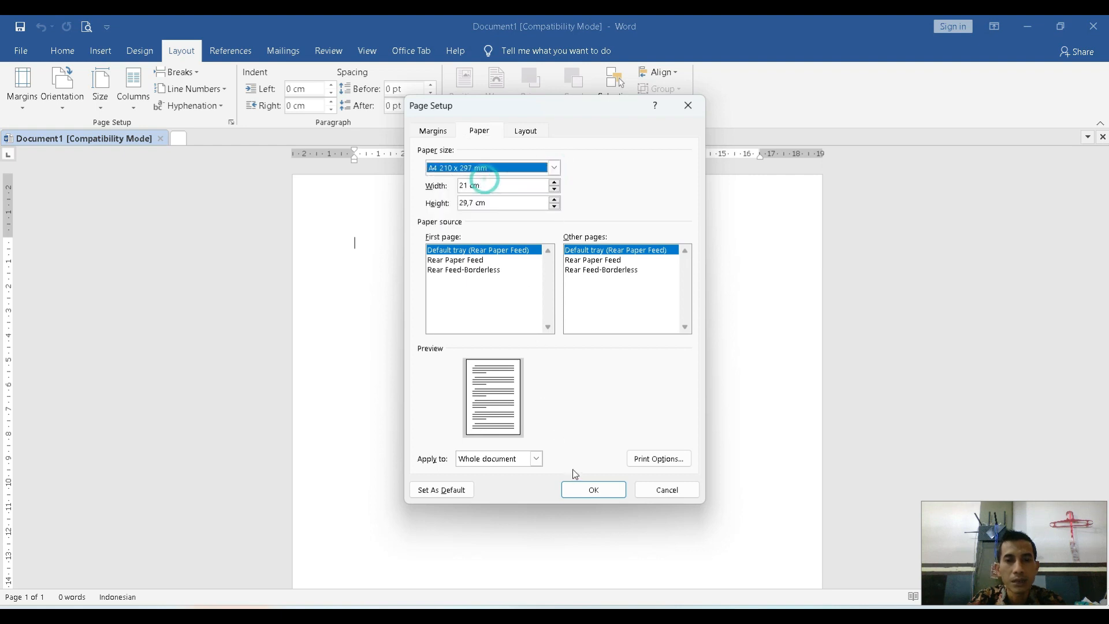
pyautogui.click(593, 489)
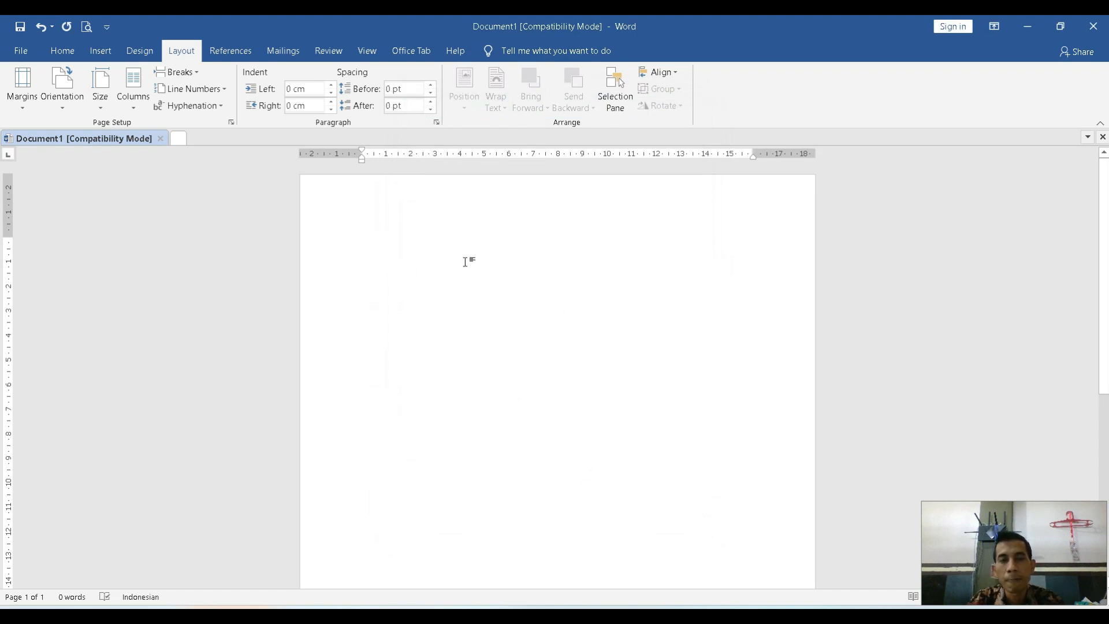
pyautogui.write('surat de')
pyautogui.press('BackSpace')
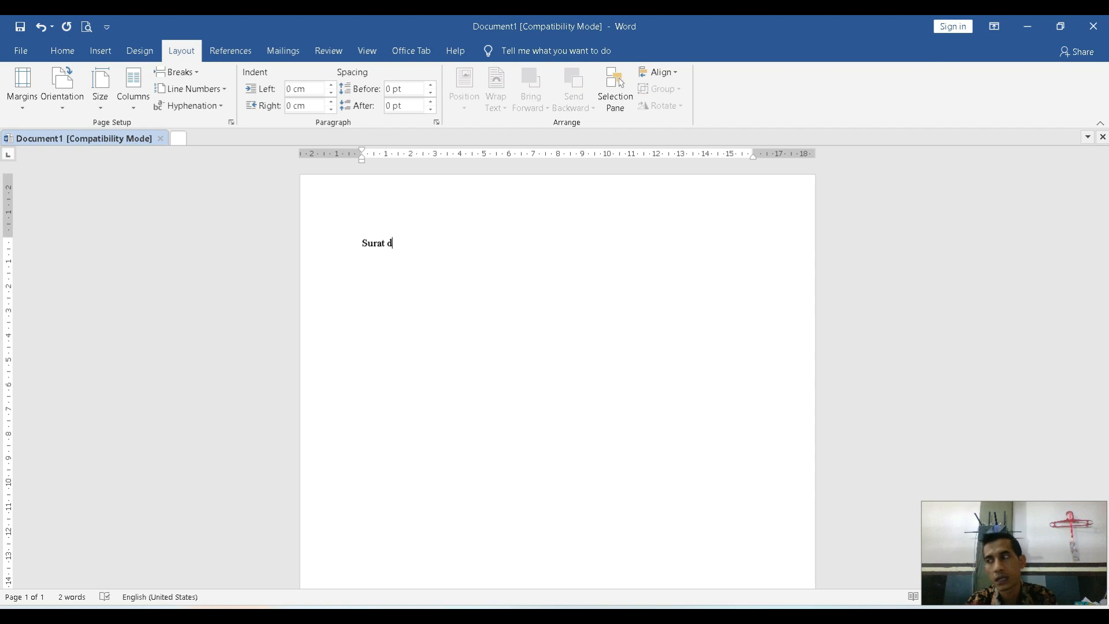
pyautogui.press('BackSpace')
pyautogui.write('Resmi')
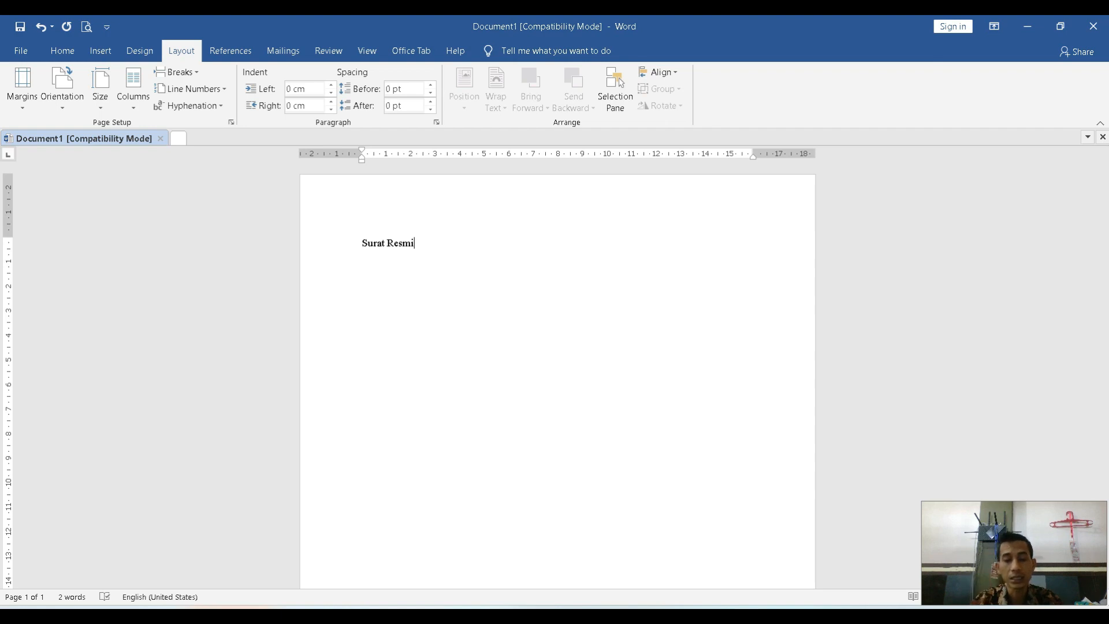
pyautogui.press('BackSpace')
pyautogui.press('BackSpace')
pyautogui.press('BackSpace')
pyautogui.press('BackSpace')
pyautogui.press('BackSpace')
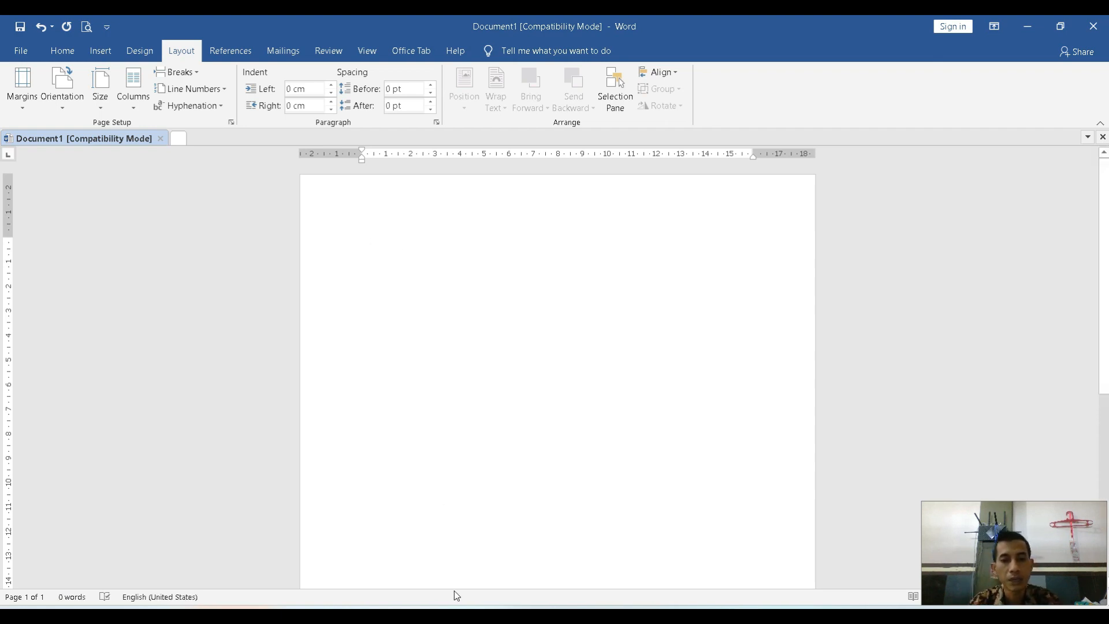
# Open the invitation letter SURAT OSIS.docx from the PPL folder.
pyautogui.click(455, 617)
pyautogui.click(206, 420)
pyautogui.doubleClick(205, 419)
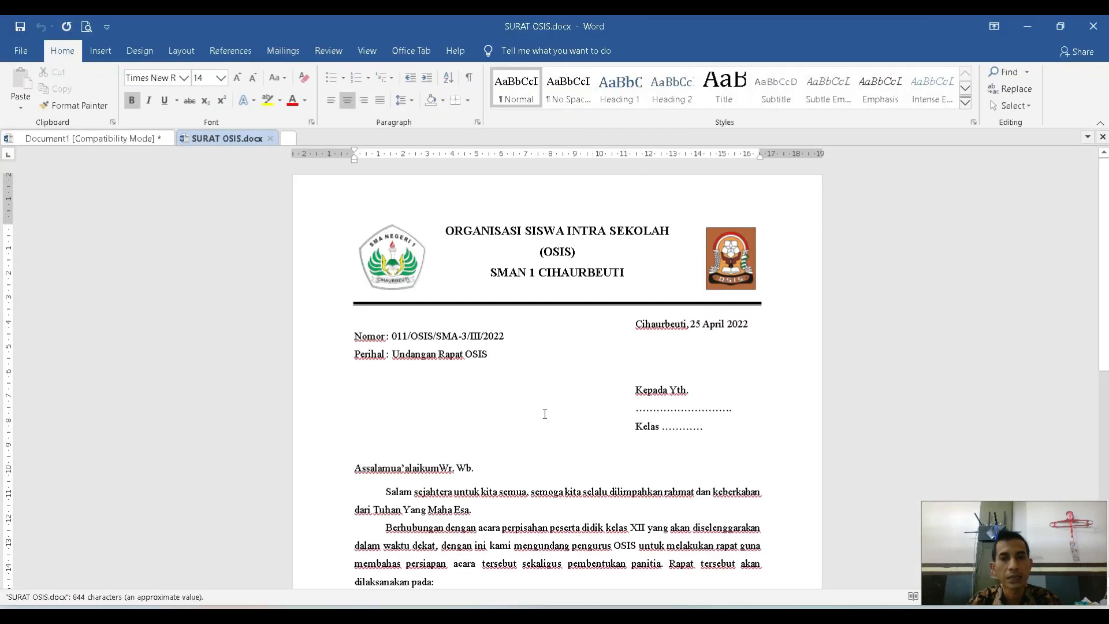
# Examine the OSIS letter's parts from letterhead, number, subject and date to the body and signature block.
pyautogui.moveTo(439, 218); pyautogui.dragTo(711, 268)
pyautogui.click(555, 367)
pyautogui.moveTo(354, 332); pyautogui.dragTo(490, 355)
pyautogui.moveTo(753, 323); pyautogui.dragTo(659, 320)
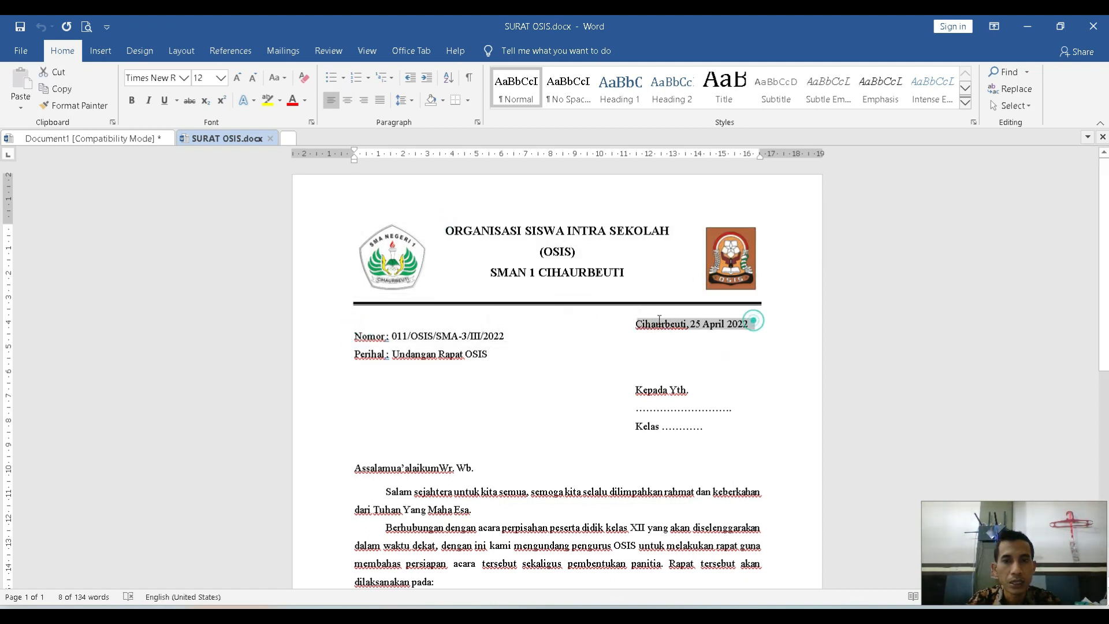
pyautogui.click(705, 404)
pyautogui.moveTo(634, 410); pyautogui.dragTo(732, 411)
pyautogui.scroll(-1, 706, 428)
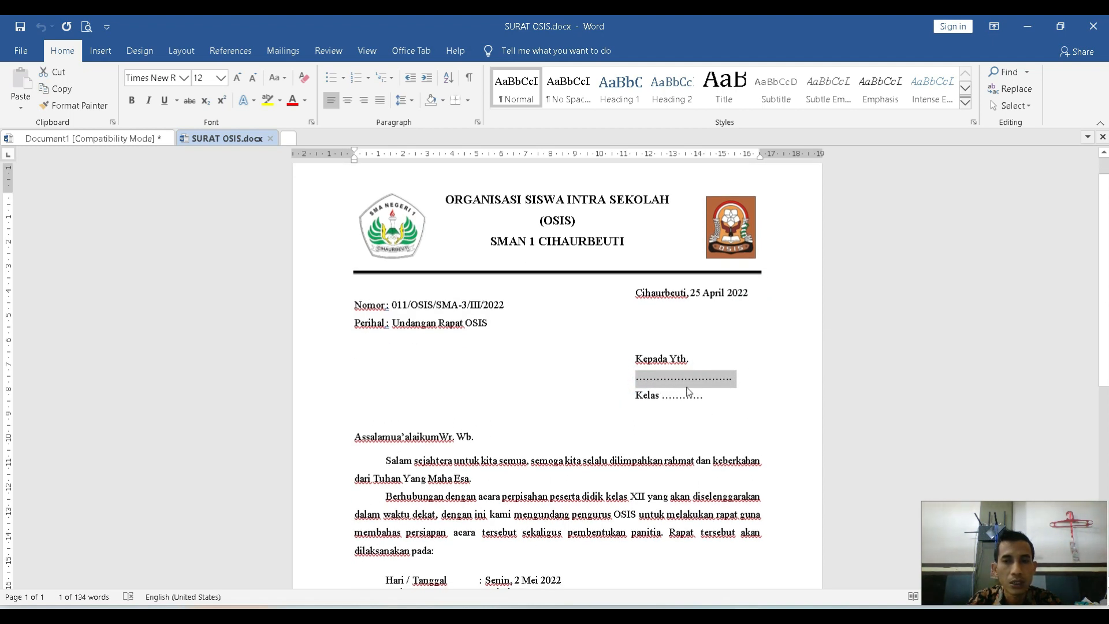
pyautogui.scroll(-2, 554, 457)
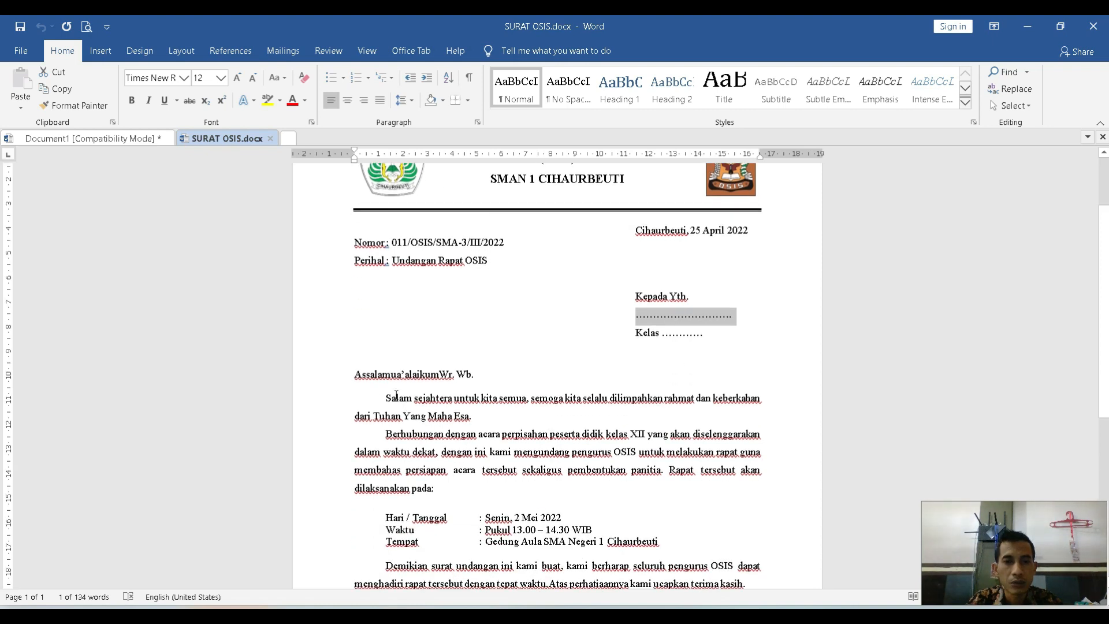
pyautogui.scroll(-3, 454, 301)
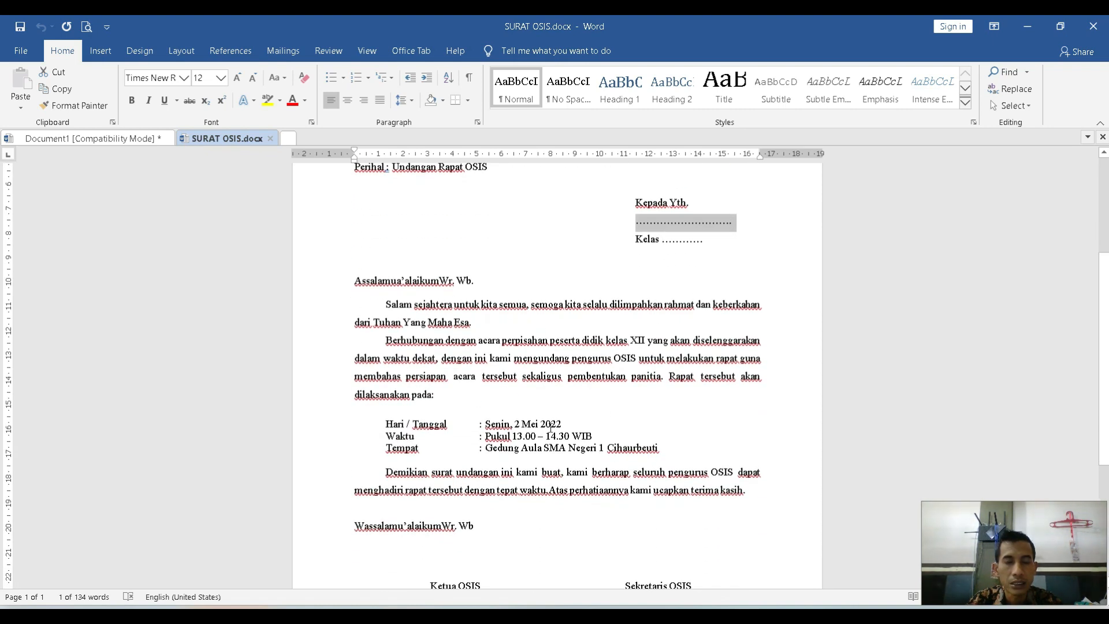
pyautogui.scroll(-4, 550, 427)
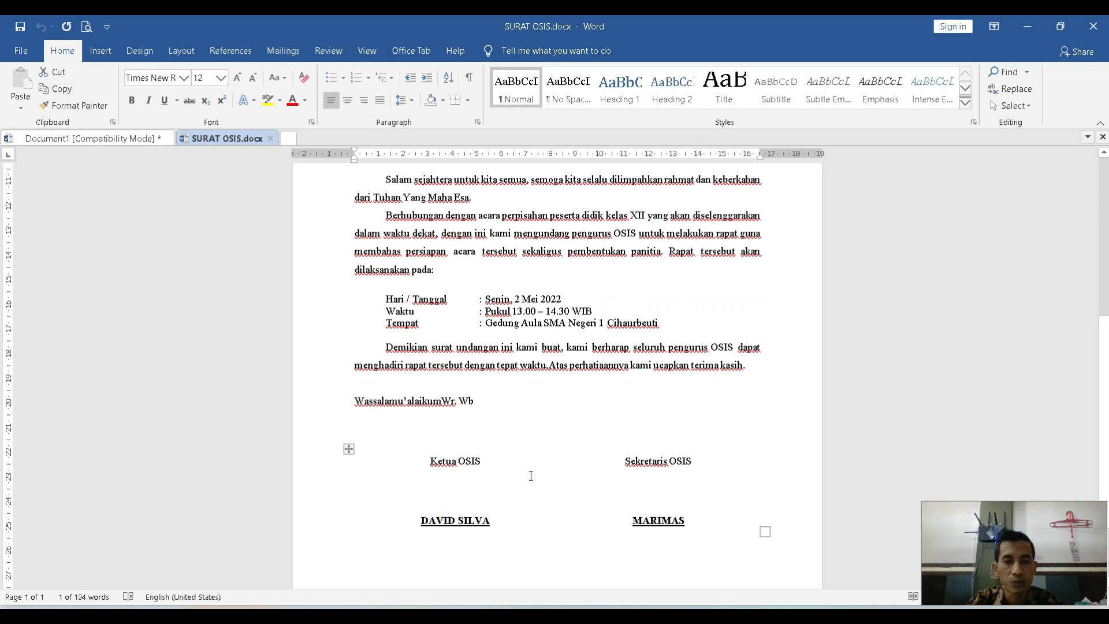
pyautogui.scroll(9, 531, 475)
pyautogui.click(565, 318)
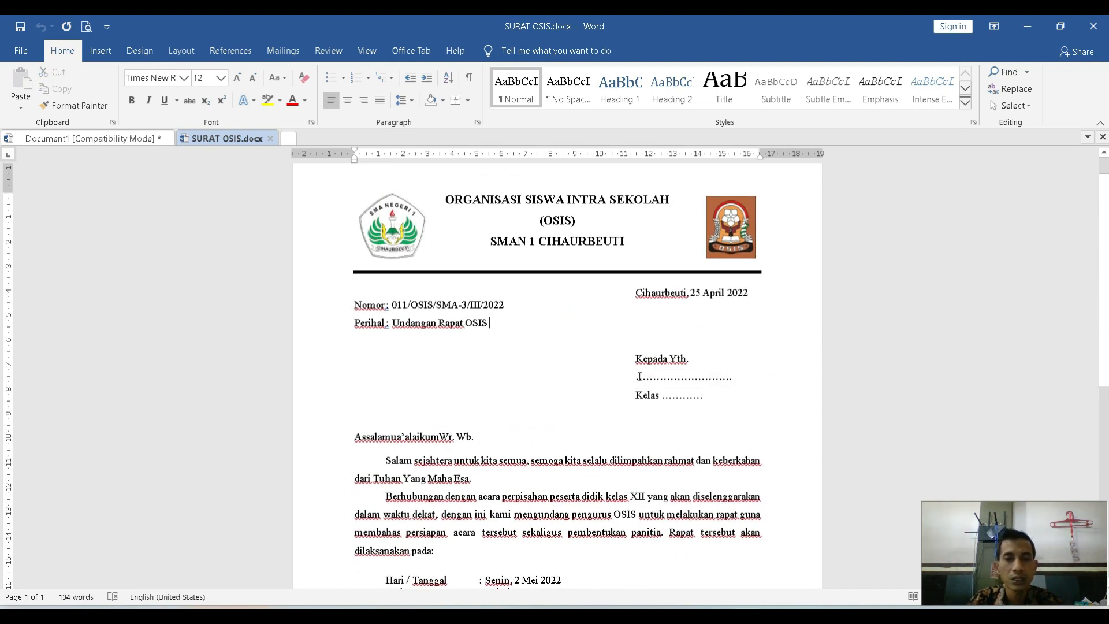
# Examine the blank recipient name under "Kepada Yth." and the blank after "Kelas" in the OSIS letter.
pyautogui.moveTo(634, 375); pyautogui.dragTo(733, 372)
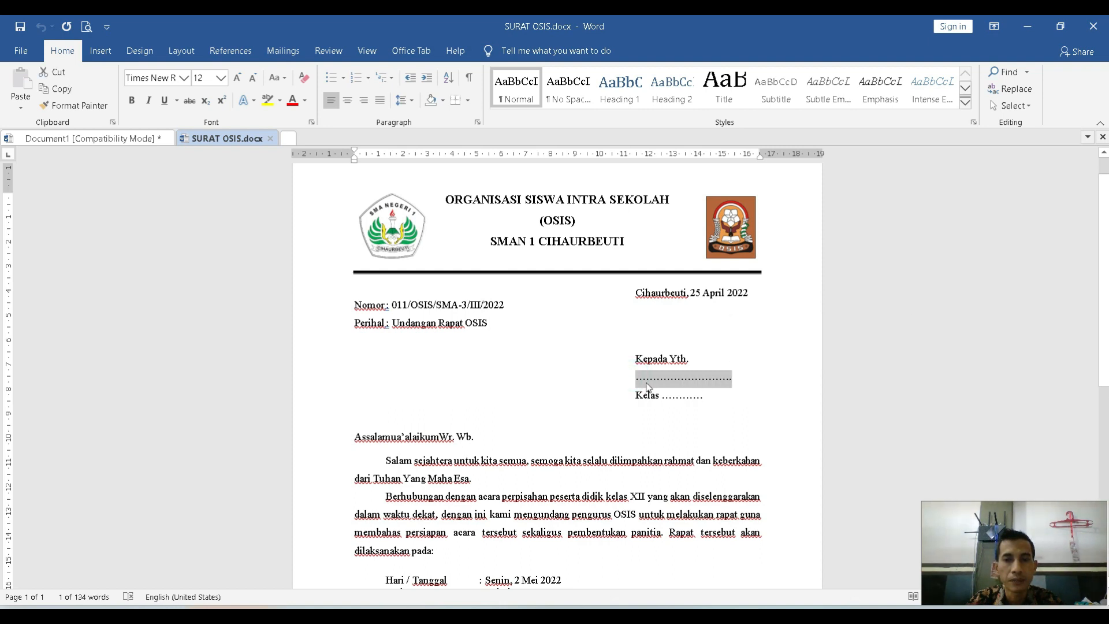
pyautogui.click(637, 379)
pyautogui.moveTo(636, 377); pyautogui.dragTo(735, 376)
pyautogui.doubleClick(704, 395)
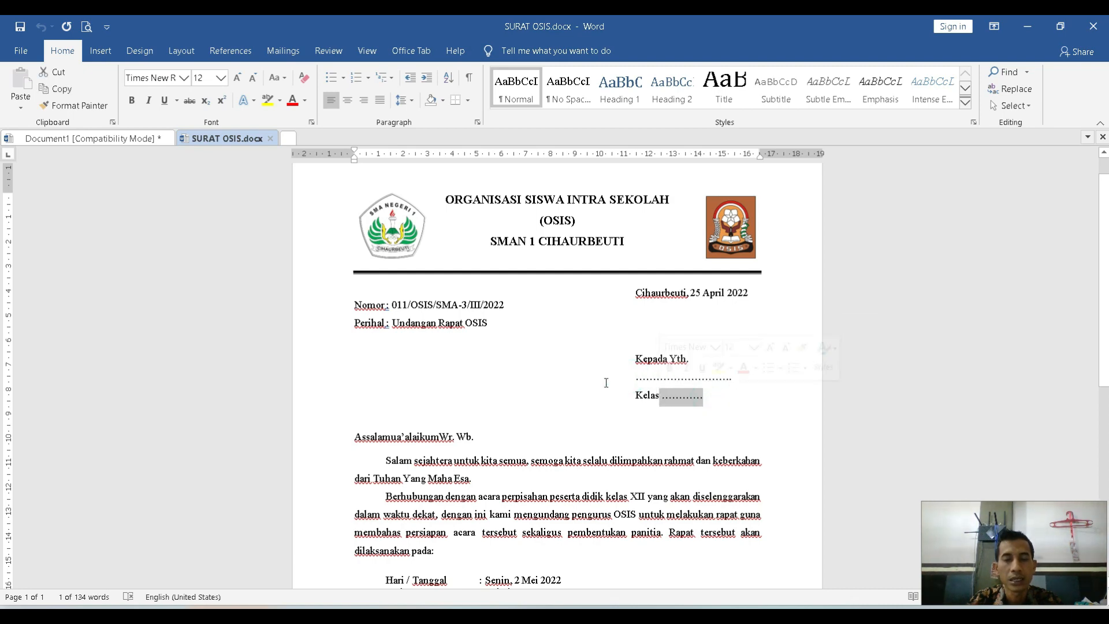
# Open the certificate SERTIFIKAT.doc from the PPL folder.
pyautogui.click(277, 608)
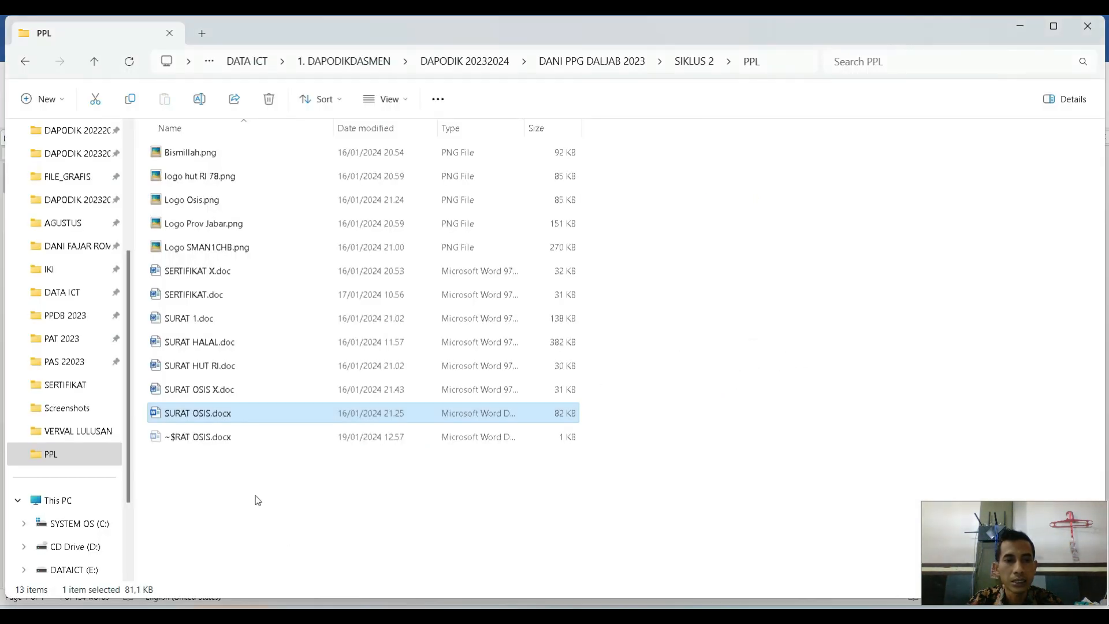
pyautogui.doubleClick(222, 297)
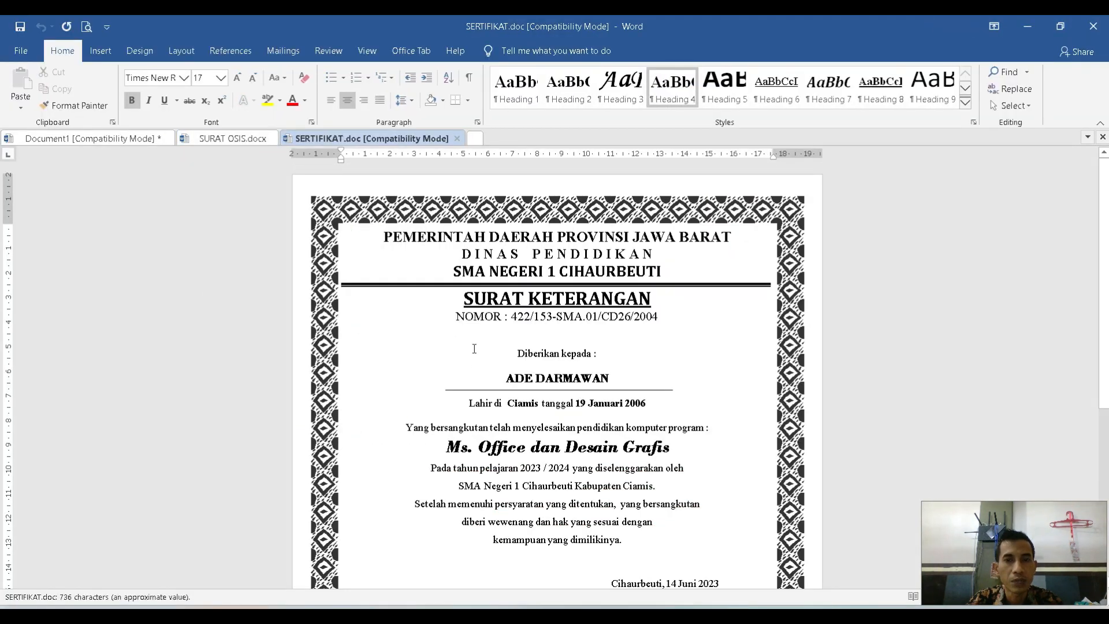
pyautogui.scroll(-1, 474, 427)
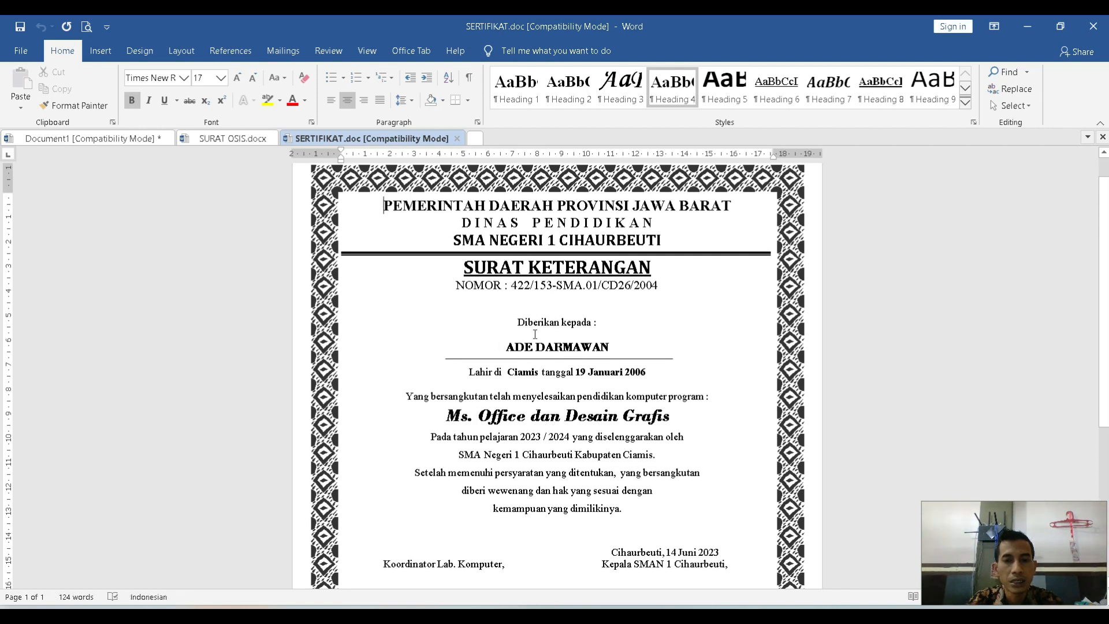
# Examine the certificate's recipient-specific entries: the name, birthplace and birth date, along with the surrounding fixed text.
pyautogui.tripleClick(610, 344)
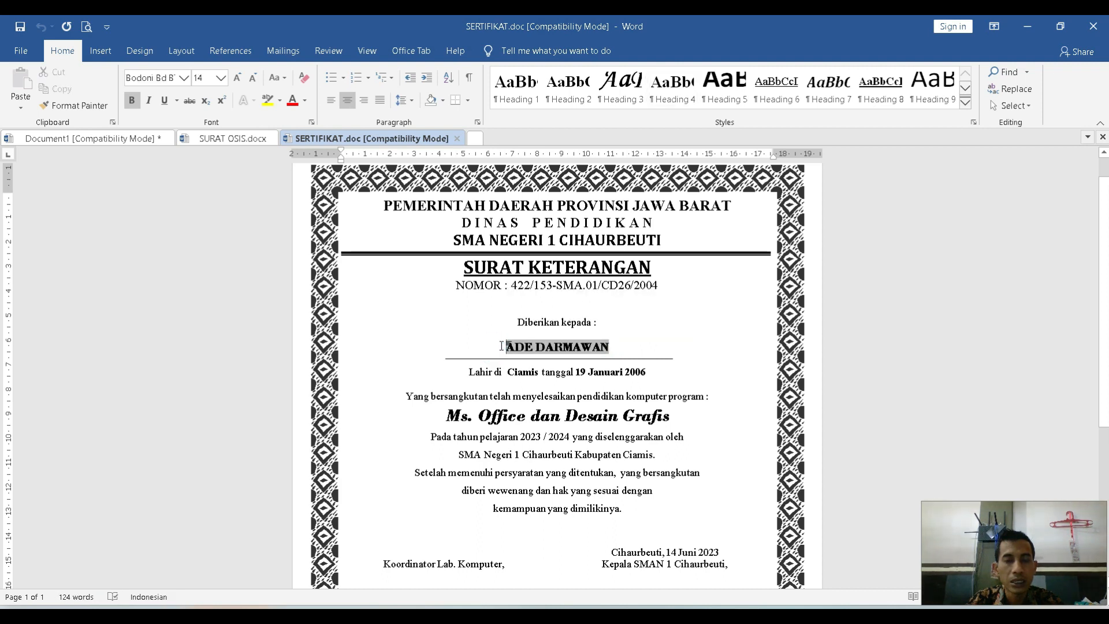
pyautogui.moveTo(499, 347); pyautogui.dragTo(604, 342)
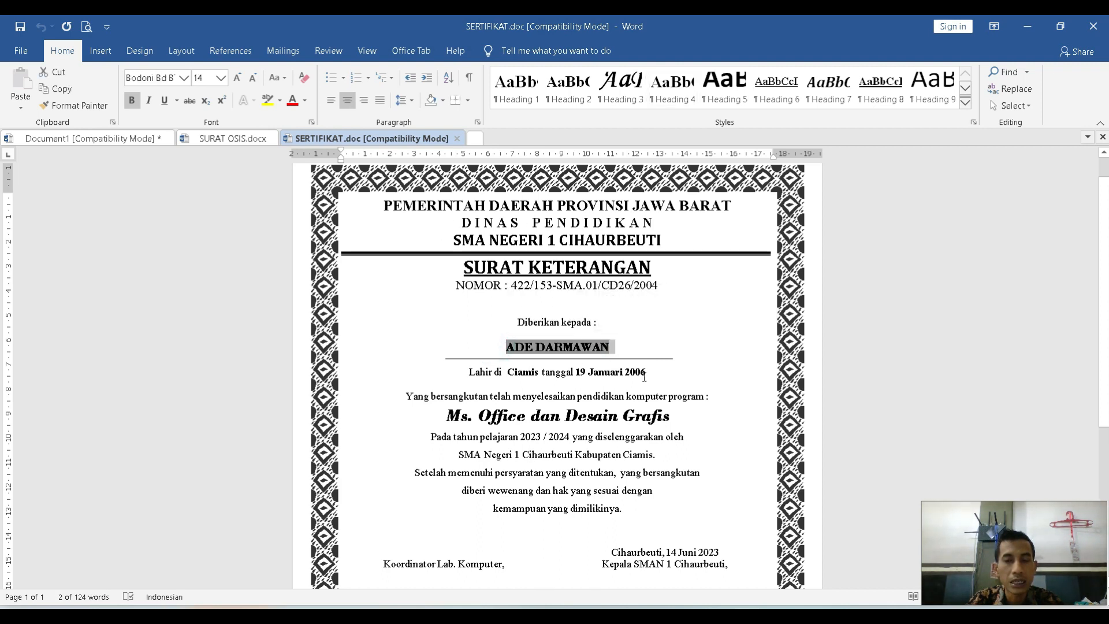
pyautogui.moveTo(648, 374); pyautogui.dragTo(506, 372)
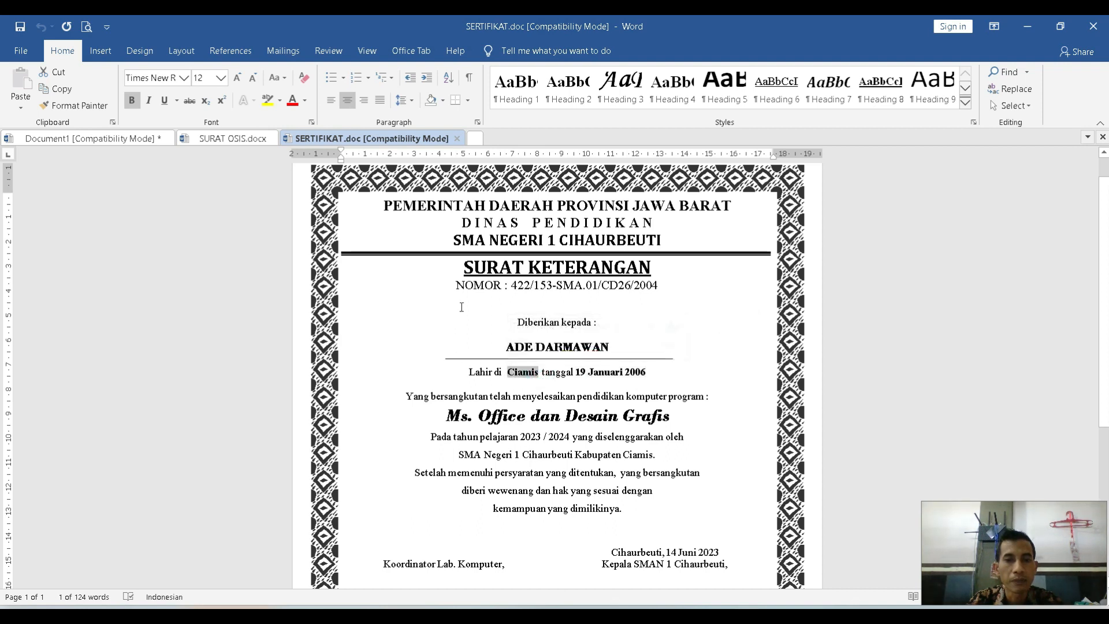
pyautogui.click(725, 359)
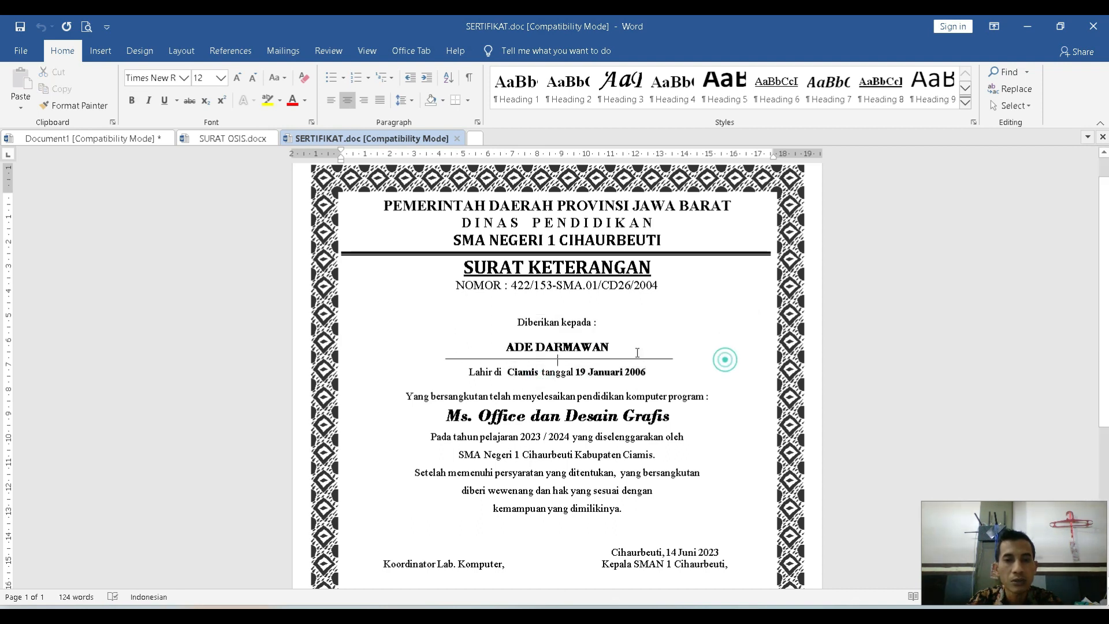
pyautogui.moveTo(645, 372); pyautogui.dragTo(588, 372)
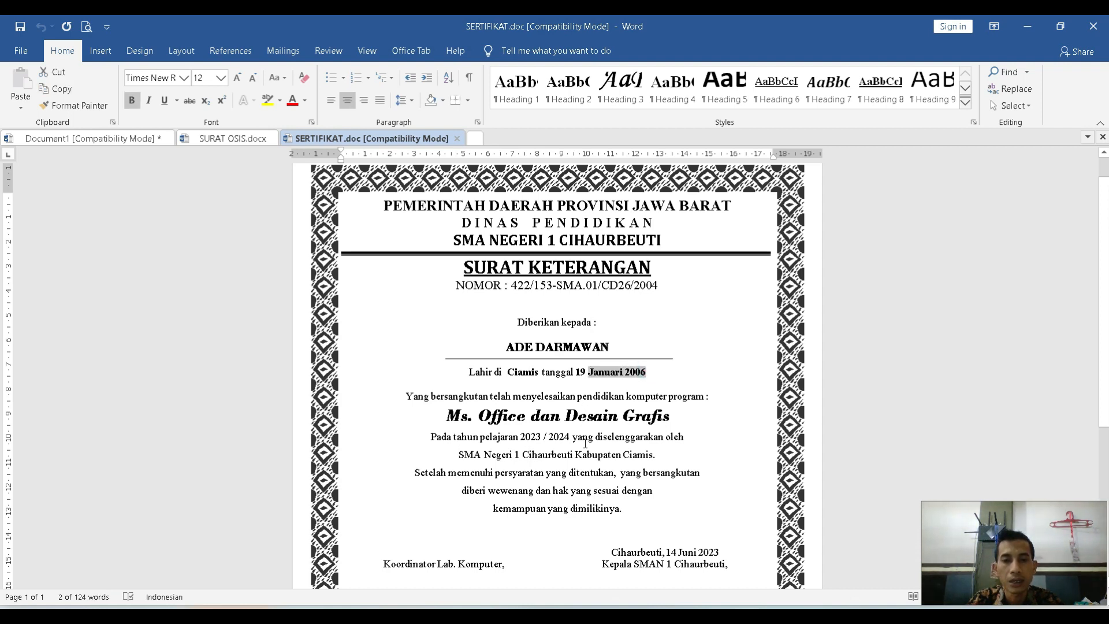
pyautogui.scroll(-2, 585, 444)
pyautogui.tripleClick(508, 282)
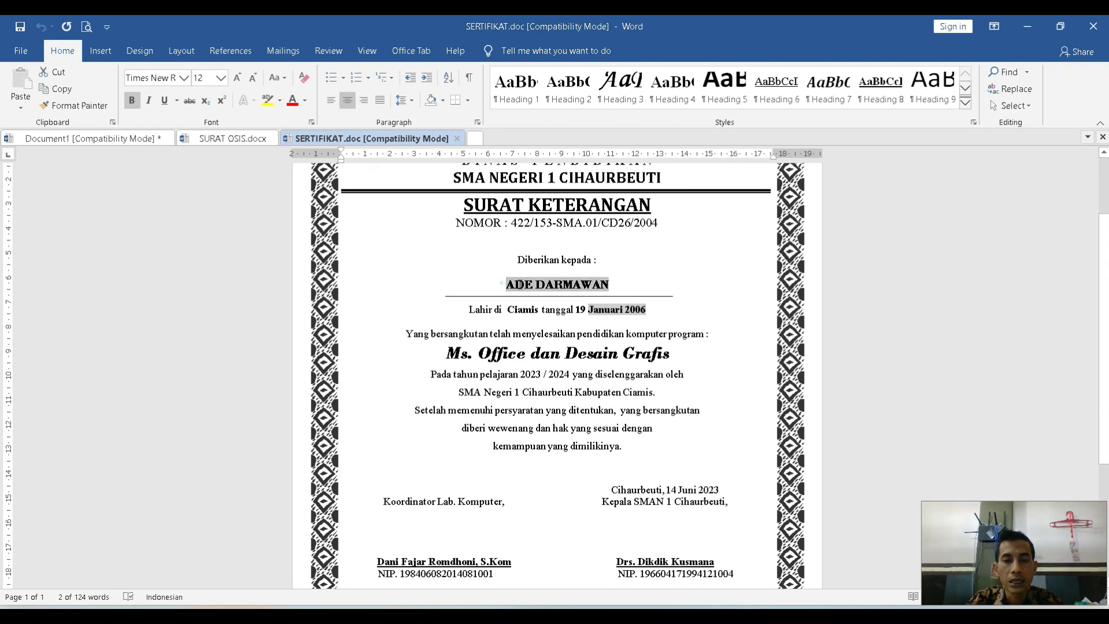
pyautogui.doubleClick(530, 309)
pyautogui.moveTo(491, 287); pyautogui.dragTo(605, 285)
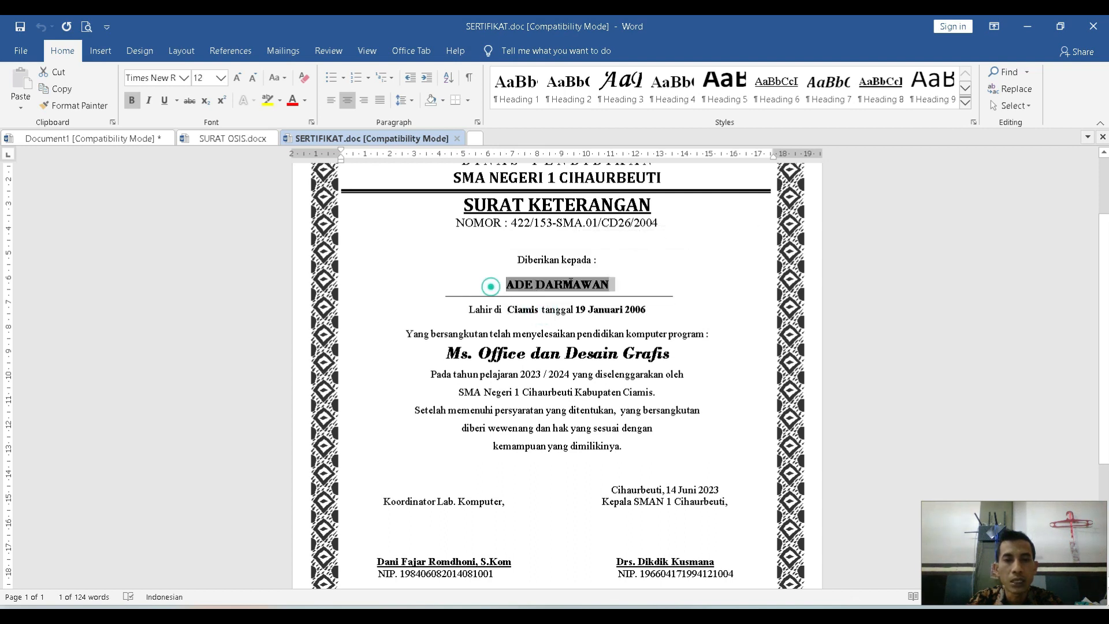
pyautogui.moveTo(656, 310); pyautogui.dragTo(577, 312)
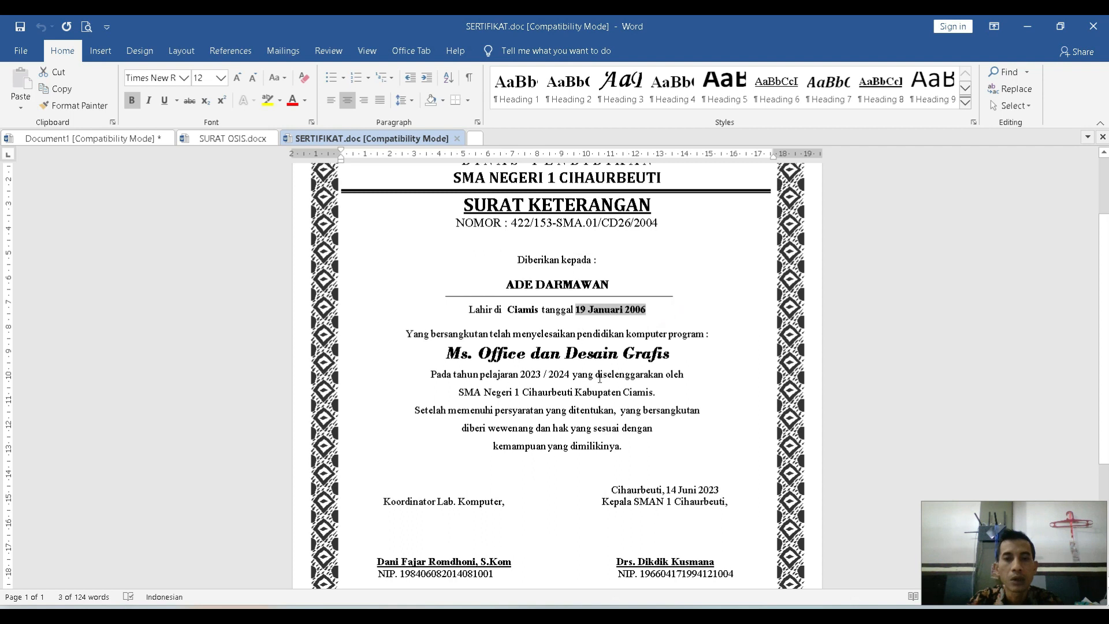
pyautogui.scroll(2, 599, 379)
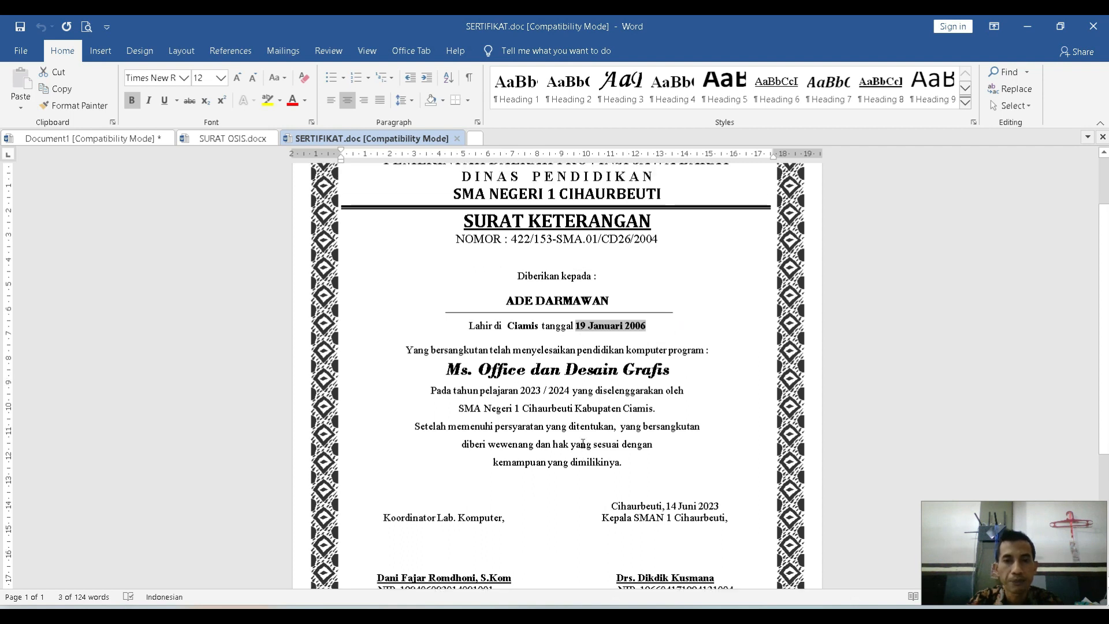
pyautogui.scroll(-2, 545, 428)
pyautogui.scroll(-1, 563, 460)
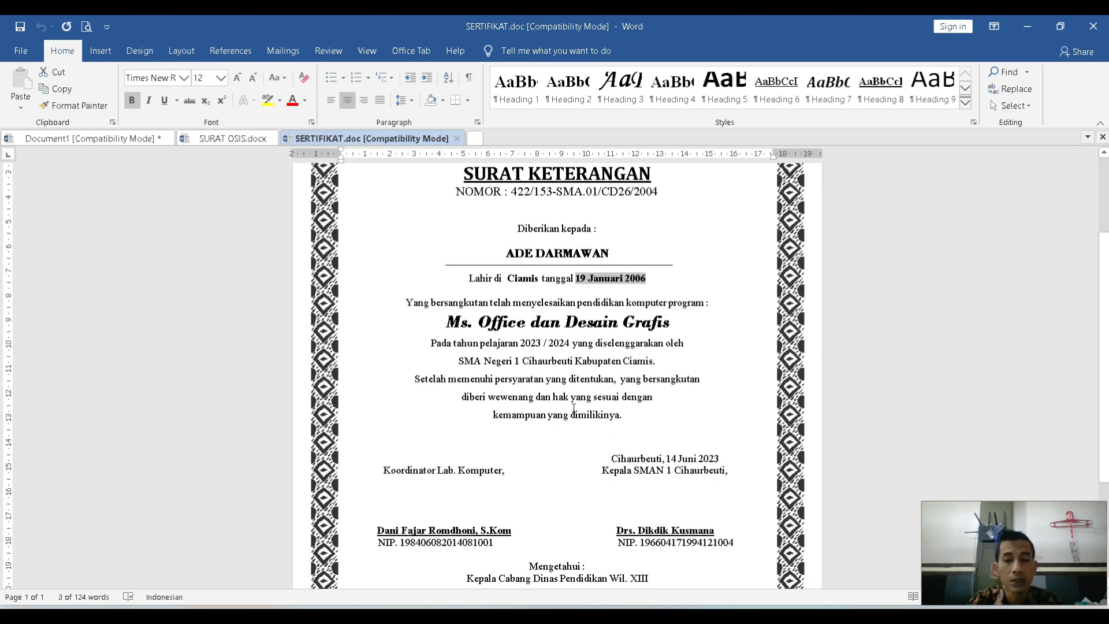
pyautogui.scroll(2, 604, 379)
pyautogui.tripleClick(619, 315)
pyautogui.moveTo(543, 341); pyautogui.dragTo(511, 337)
pyautogui.moveTo(647, 341); pyautogui.dragTo(579, 340)
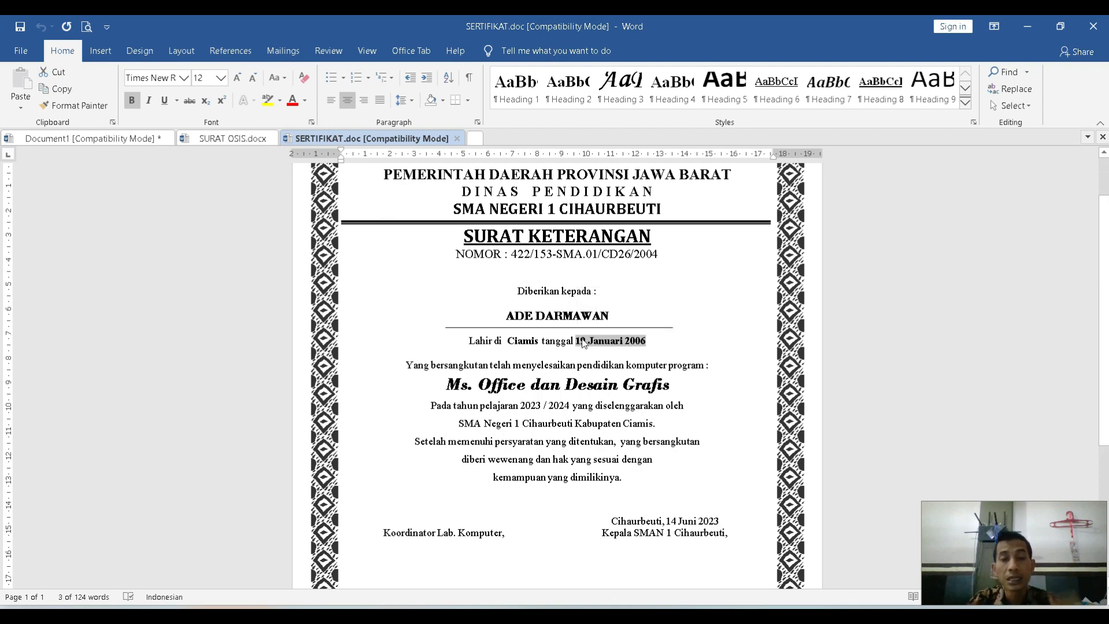
# Switch back to SURAT OSIS.docx and check the recipient name and class placeholders.
pyautogui.click(242, 138)
pyautogui.moveTo(636, 380); pyautogui.dragTo(663, 395)
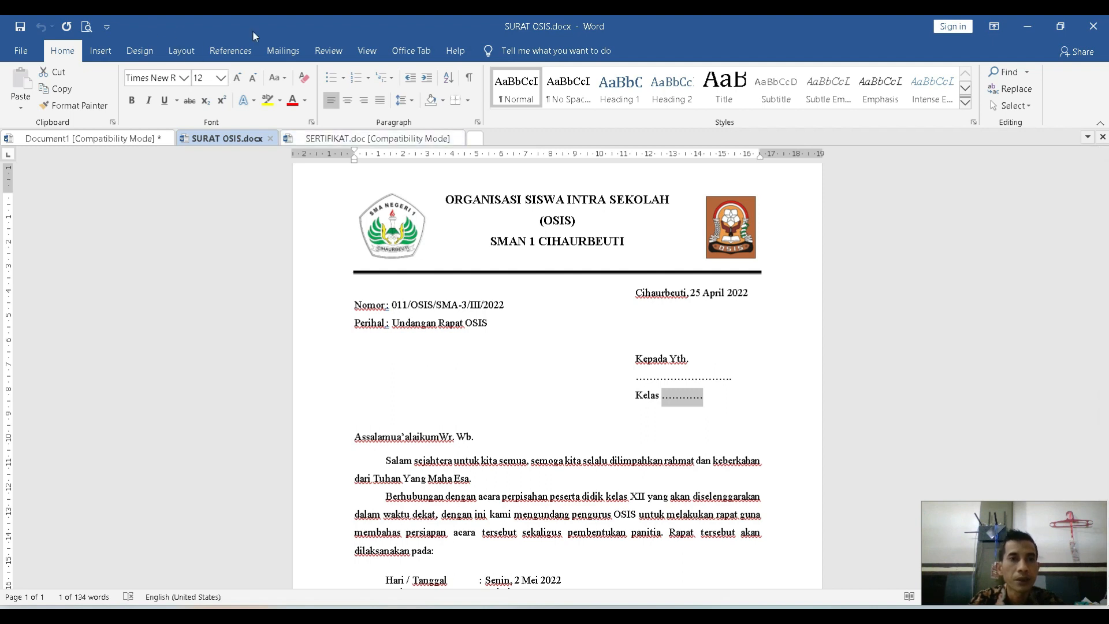
# Review the document types available for starting a mail merge from the OSIS letter.
pyautogui.click(186, 52)
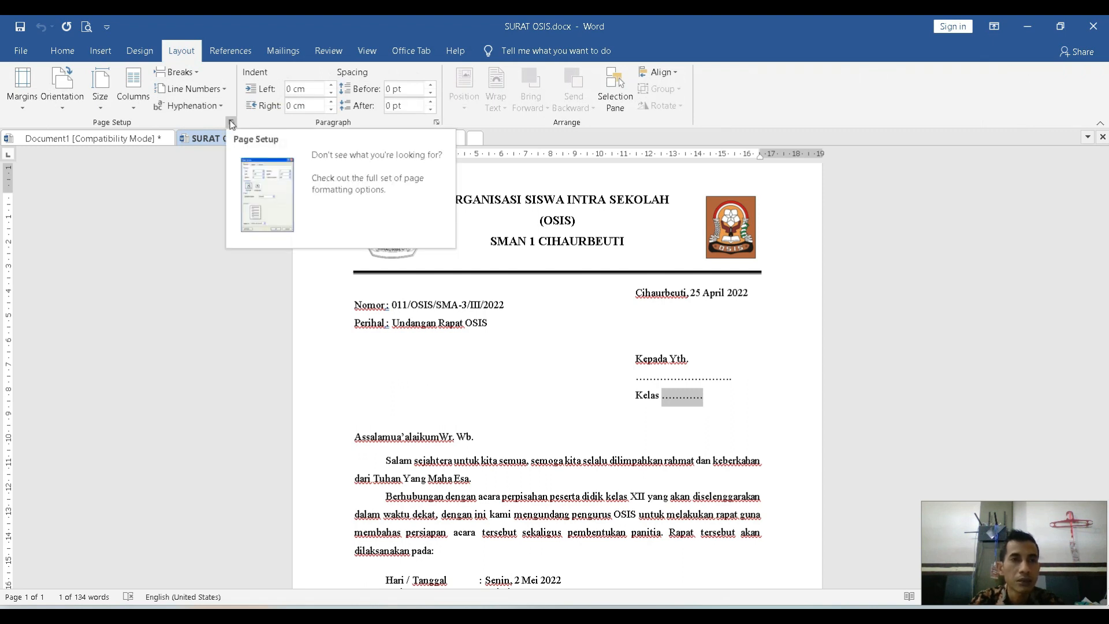
pyautogui.click(282, 52)
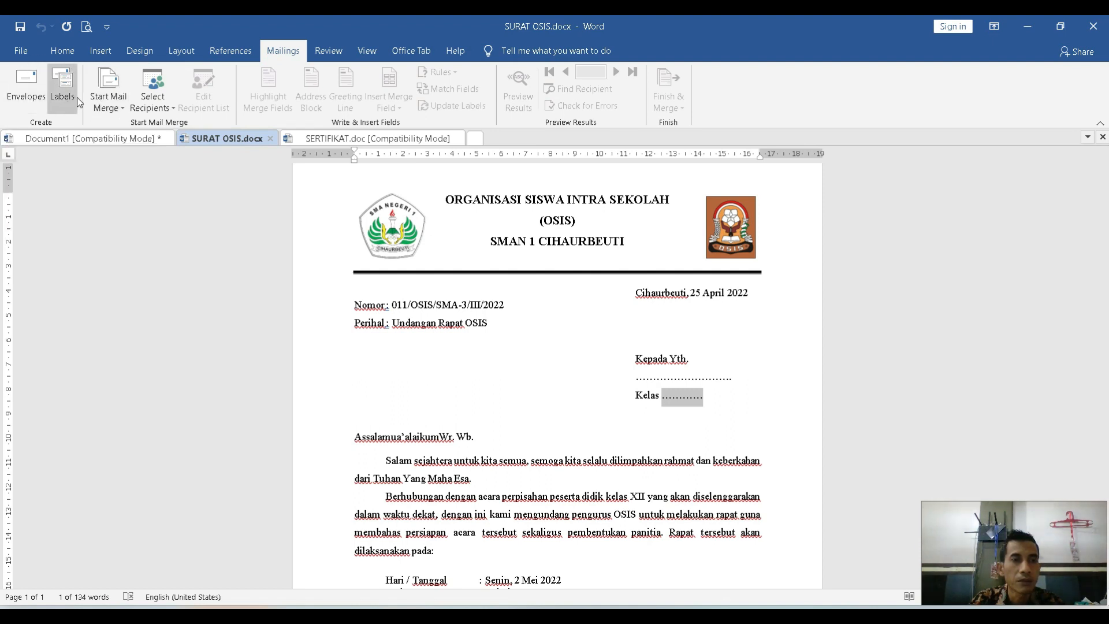
pyautogui.click(123, 110)
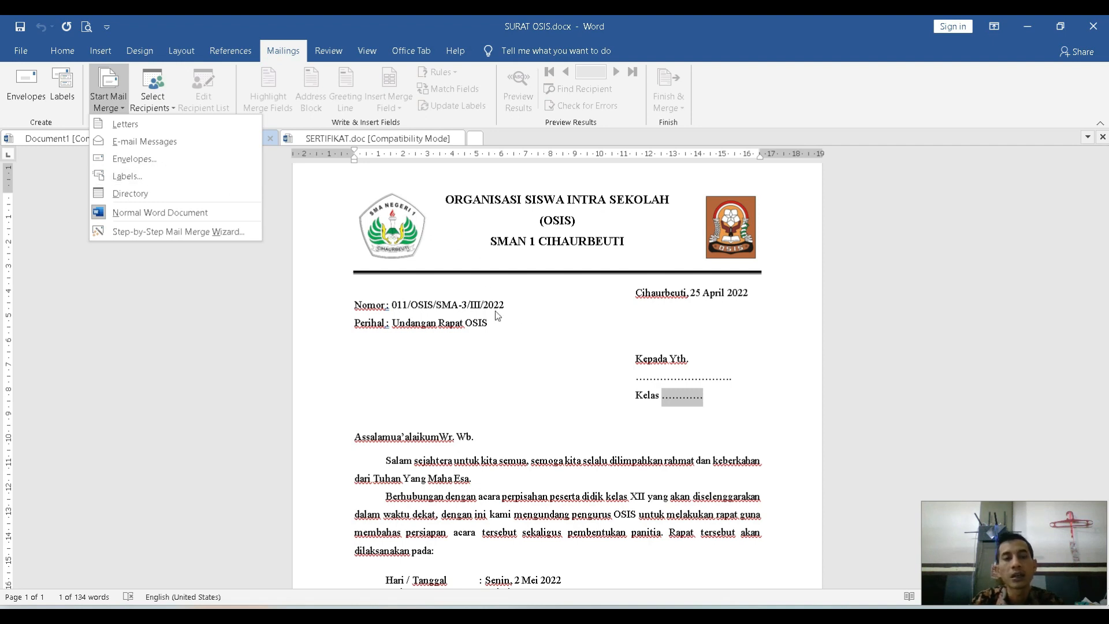
pyautogui.click(534, 316)
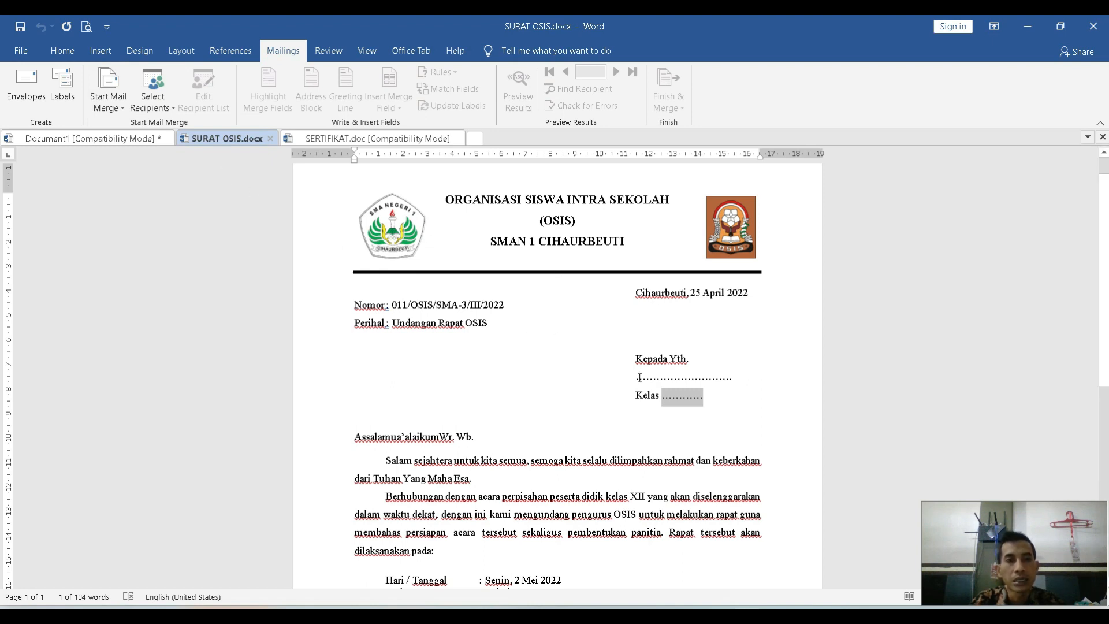
# View the blank entry form for creating a new mail merge recipient list, and close it without adding recipients.
pyautogui.click(171, 113)
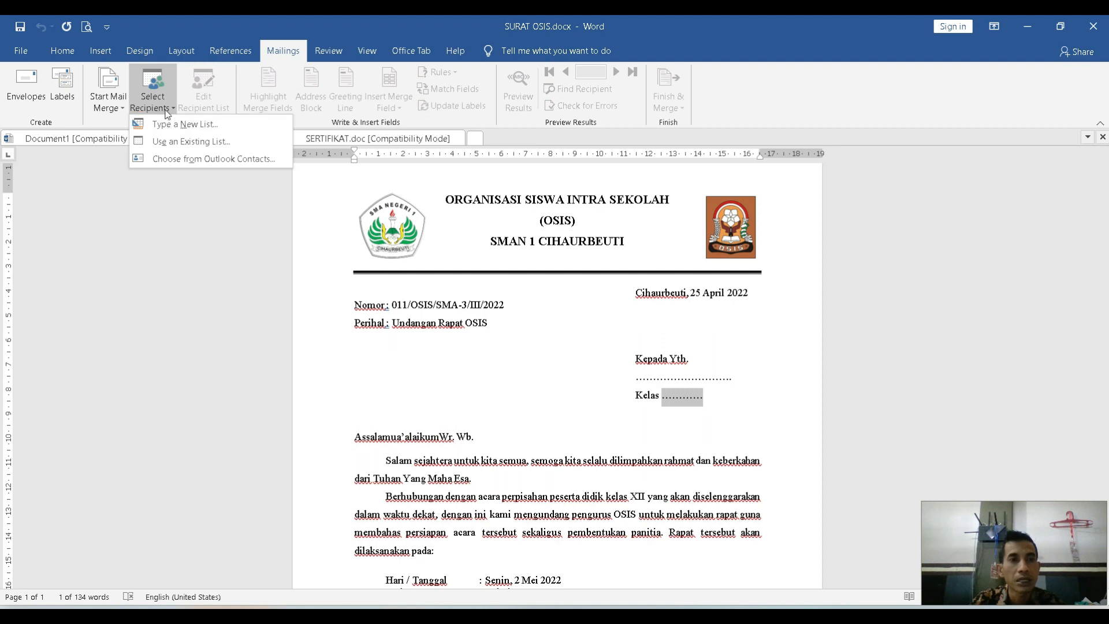
pyautogui.click(221, 128)
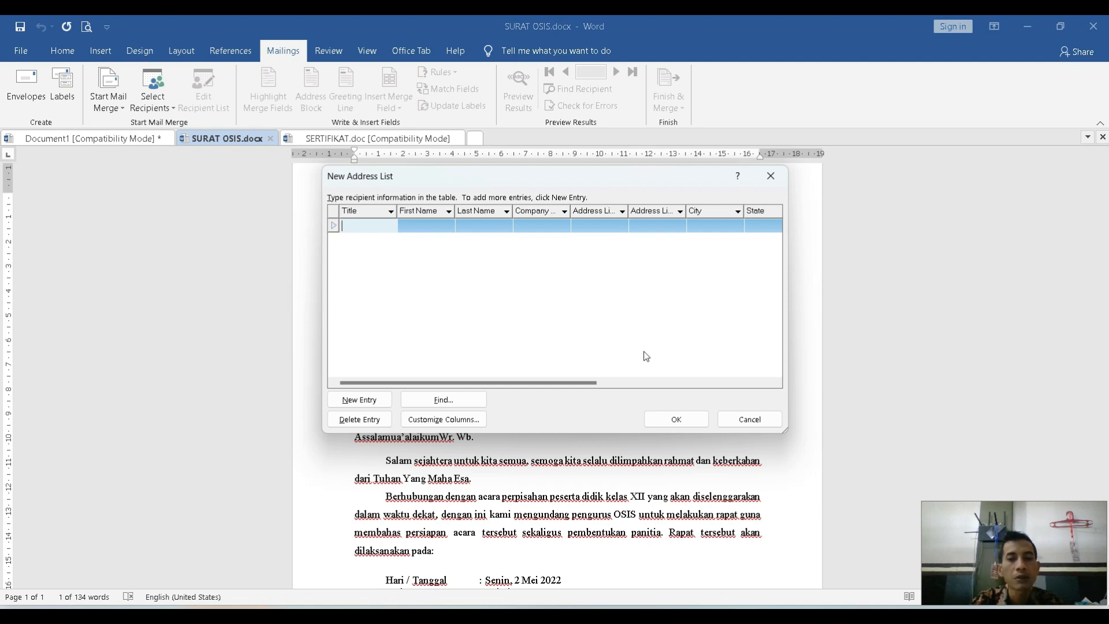
pyautogui.click(771, 177)
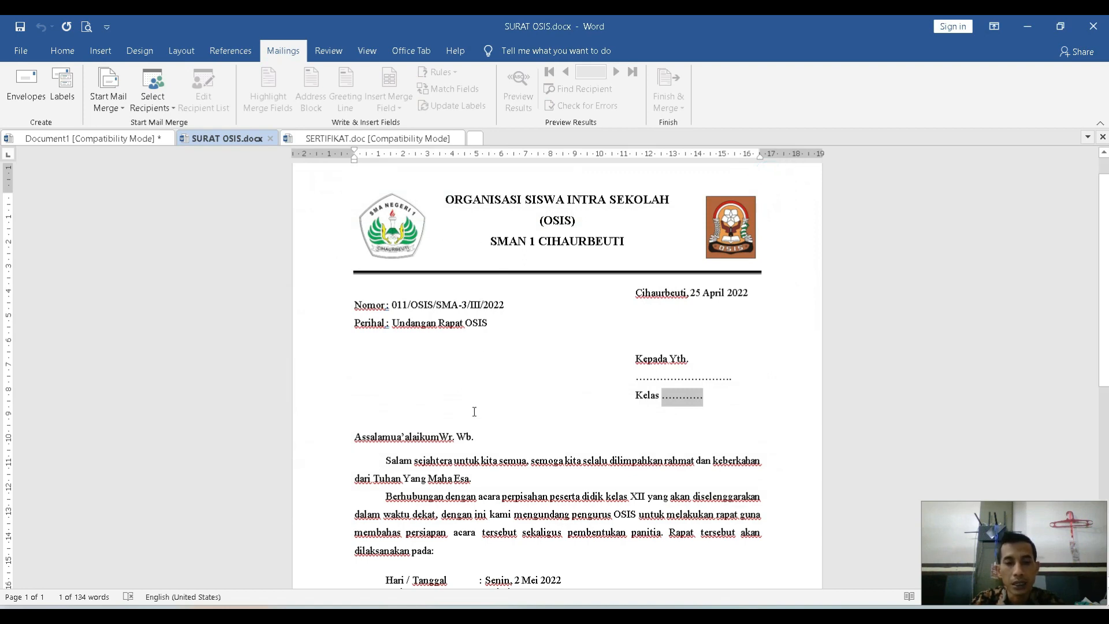
# Switch to Excel, create a blank workbook, and widen columns A and B.
pyautogui.press('super')
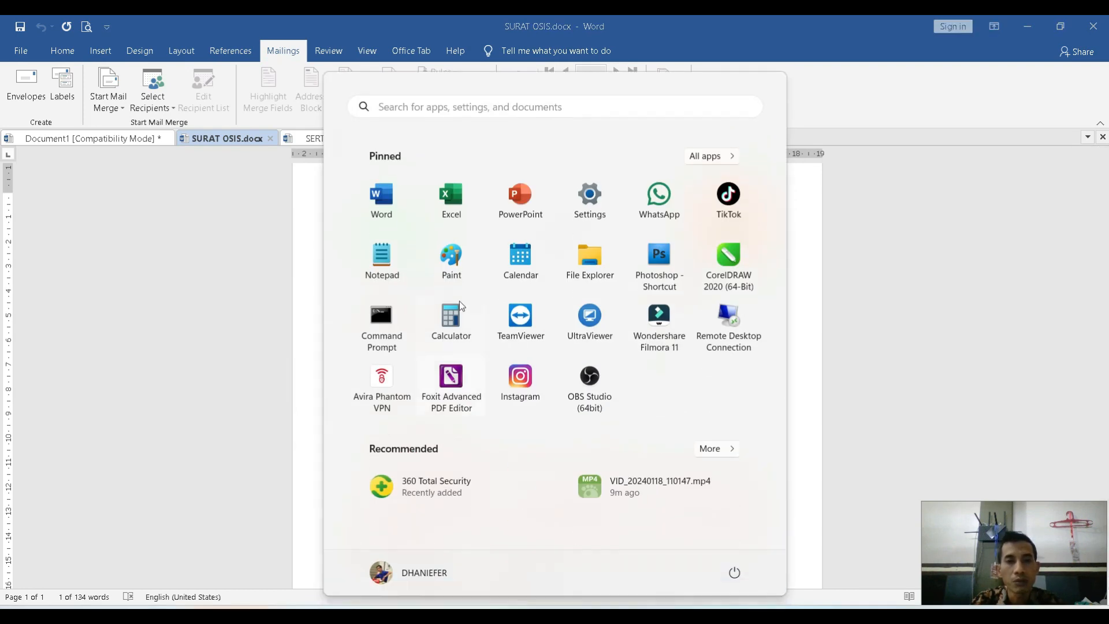
pyautogui.click(452, 196)
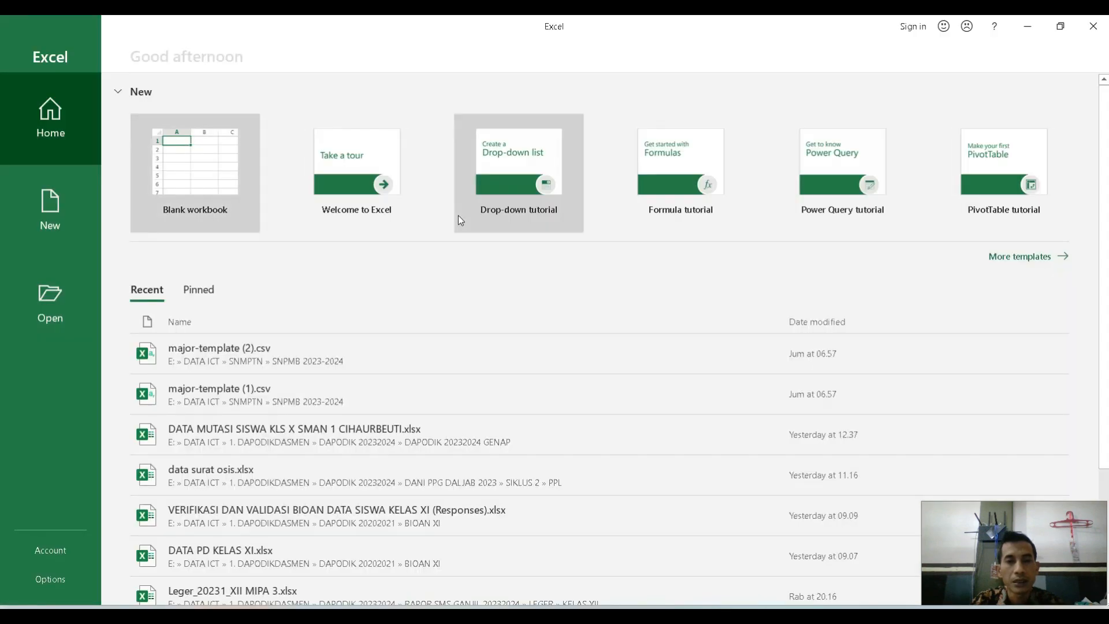
pyautogui.click(213, 168)
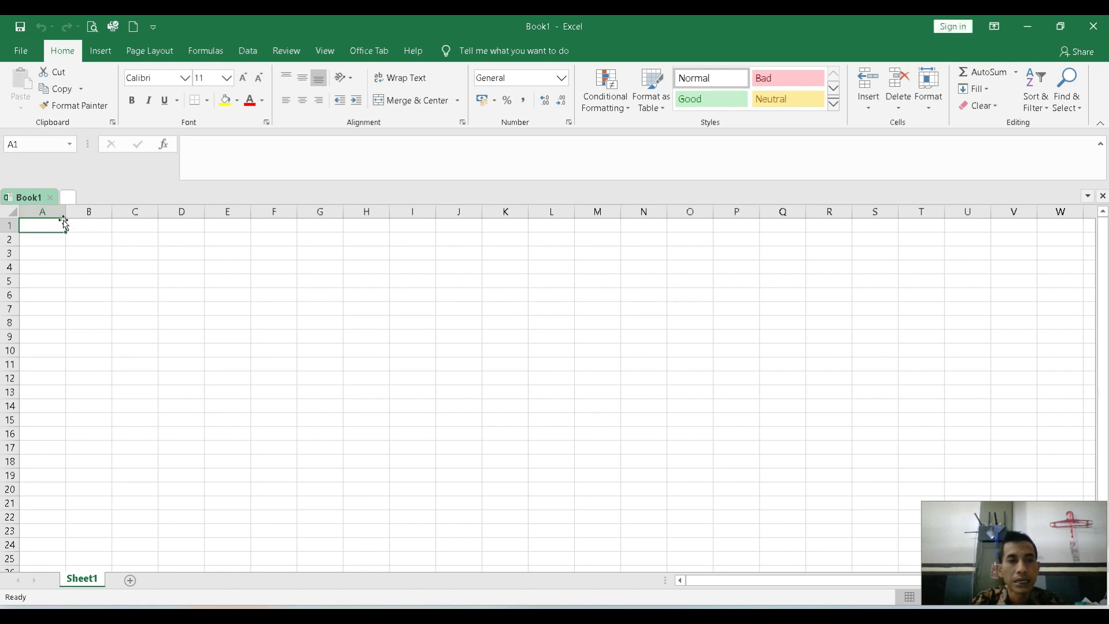
pyautogui.moveTo(66, 212); pyautogui.dragTo(206, 212)
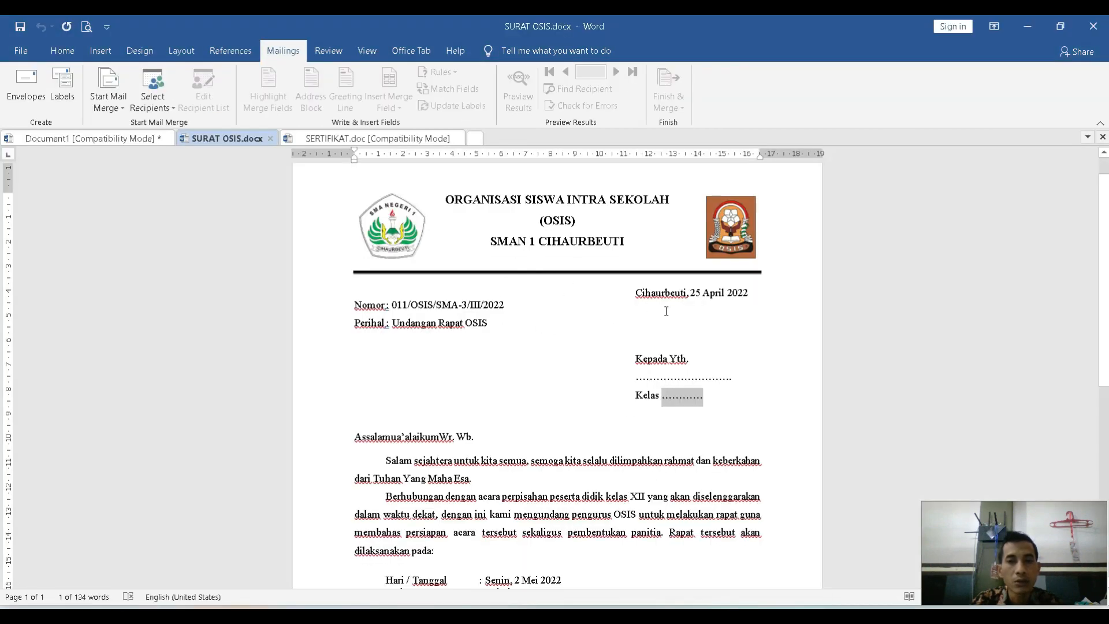
# Following the letter's name and class blanks, enter the bold headers "Nama Siswa" in A1 and "Kelas" in B1 of the workbook.
pyautogui.moveTo(637, 376)
pyautogui.mouseDown()
pyautogui.moveTo(732, 375)
pyautogui.moveTo(672, 396)
pyautogui.mouseUp()
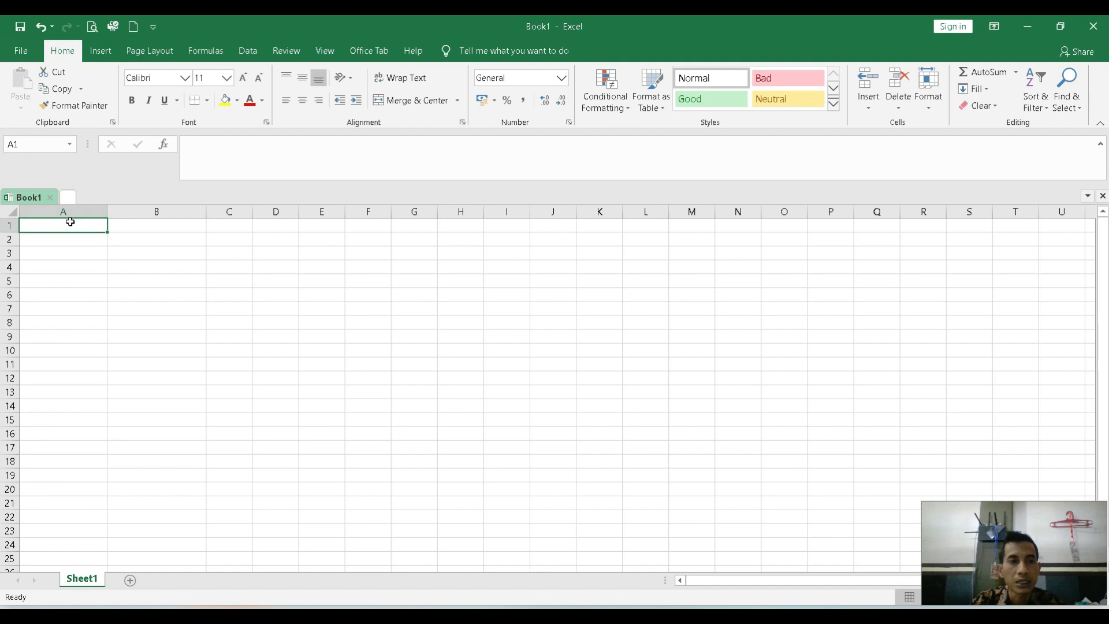
pyautogui.moveTo(82, 227); pyautogui.dragTo(148, 224)
pyautogui.click(82, 225)
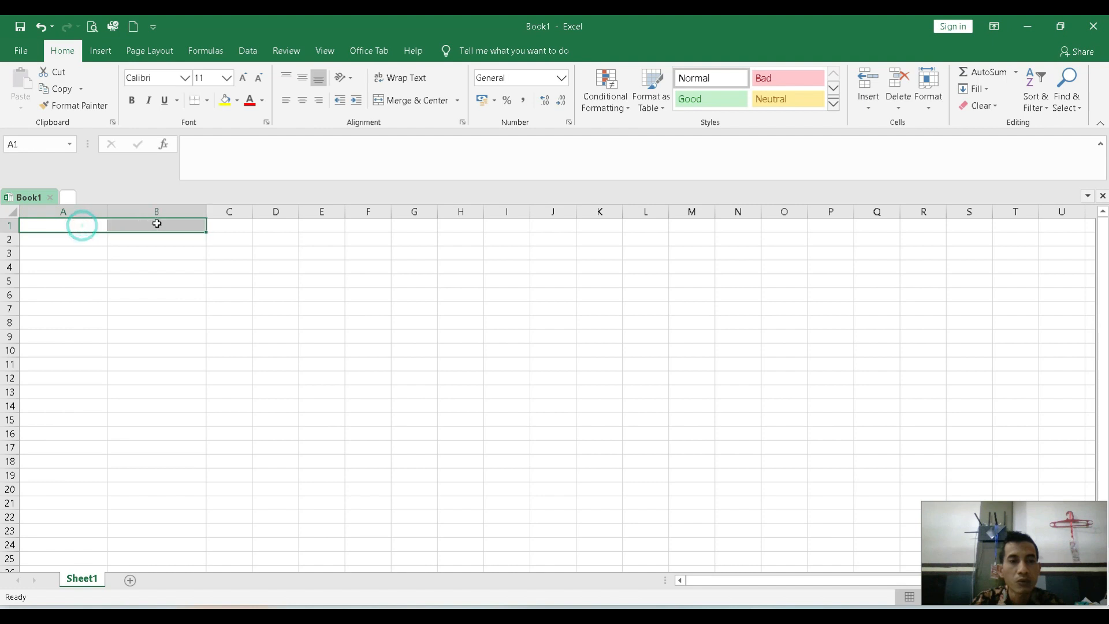
pyautogui.click(81, 226)
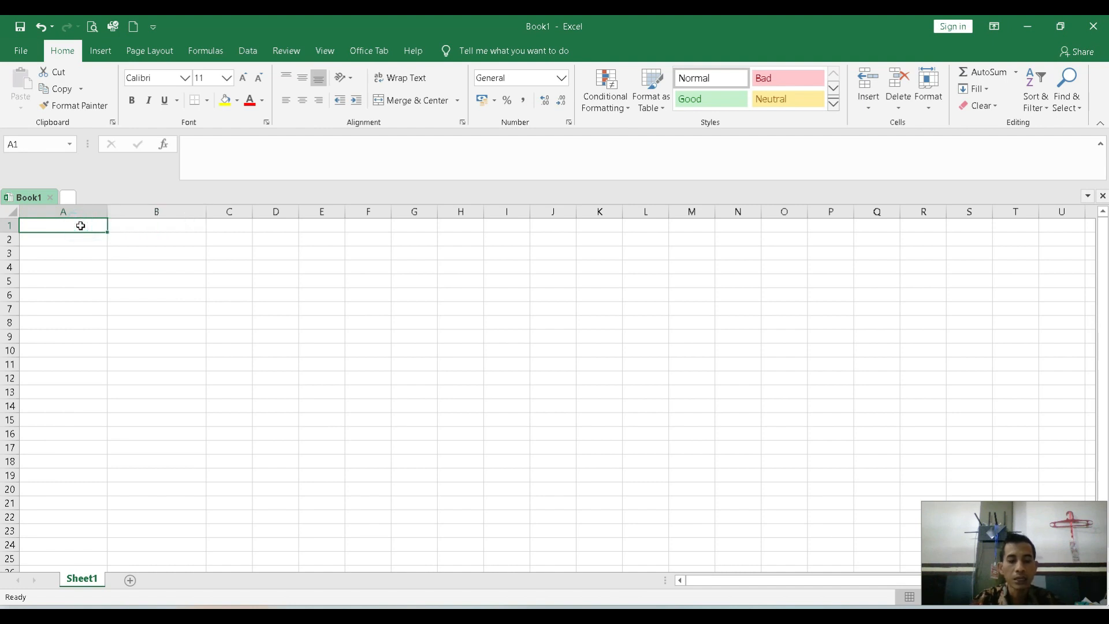
pyautogui.write('N')
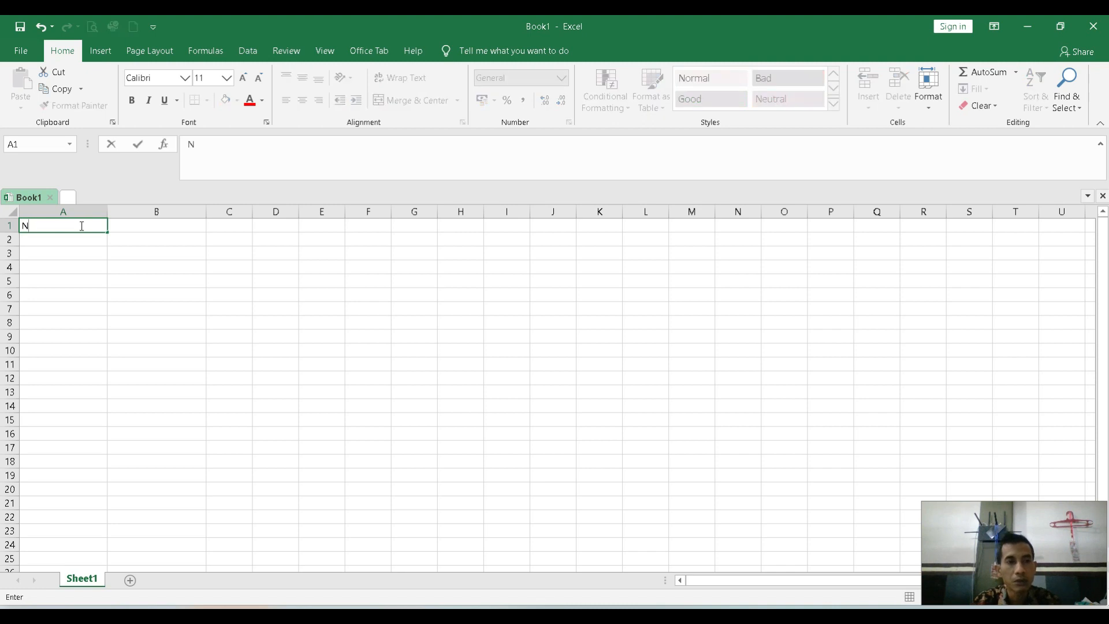
pyautogui.write('ama Siswa')
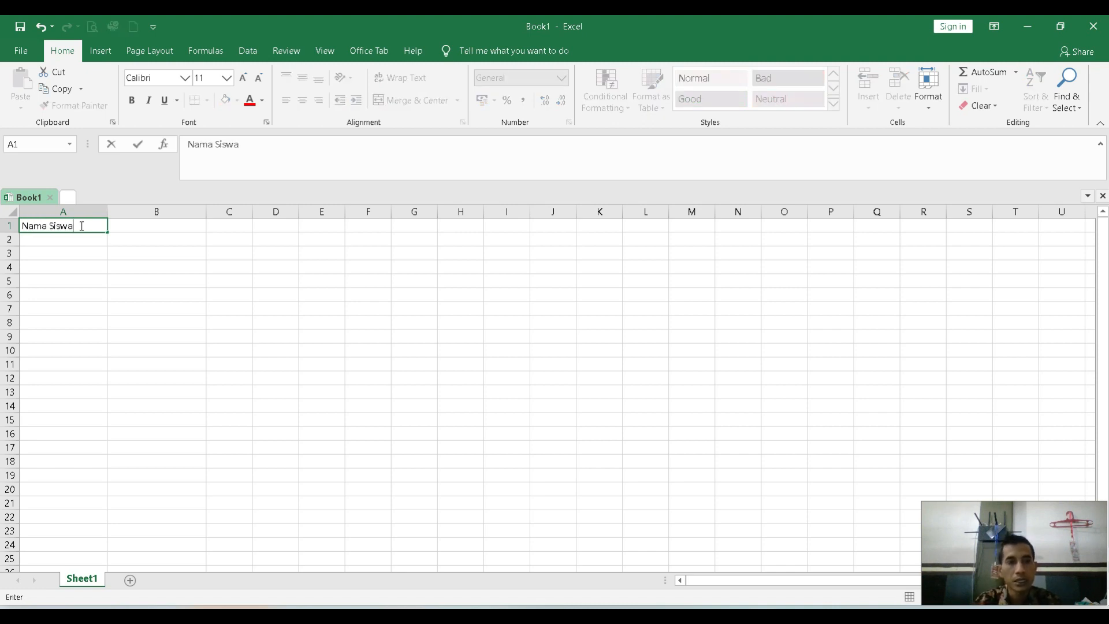
pyautogui.press('Tab')
pyautogui.write('Kelas')
pyautogui.press('Return')
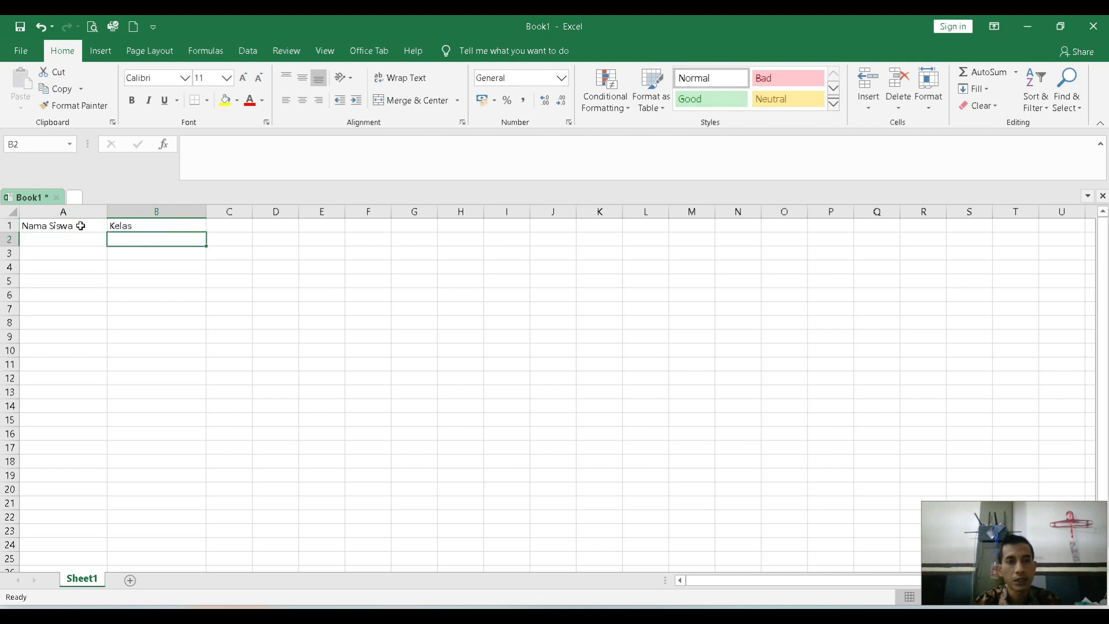
pyautogui.moveTo(80, 225); pyautogui.dragTo(144, 226)
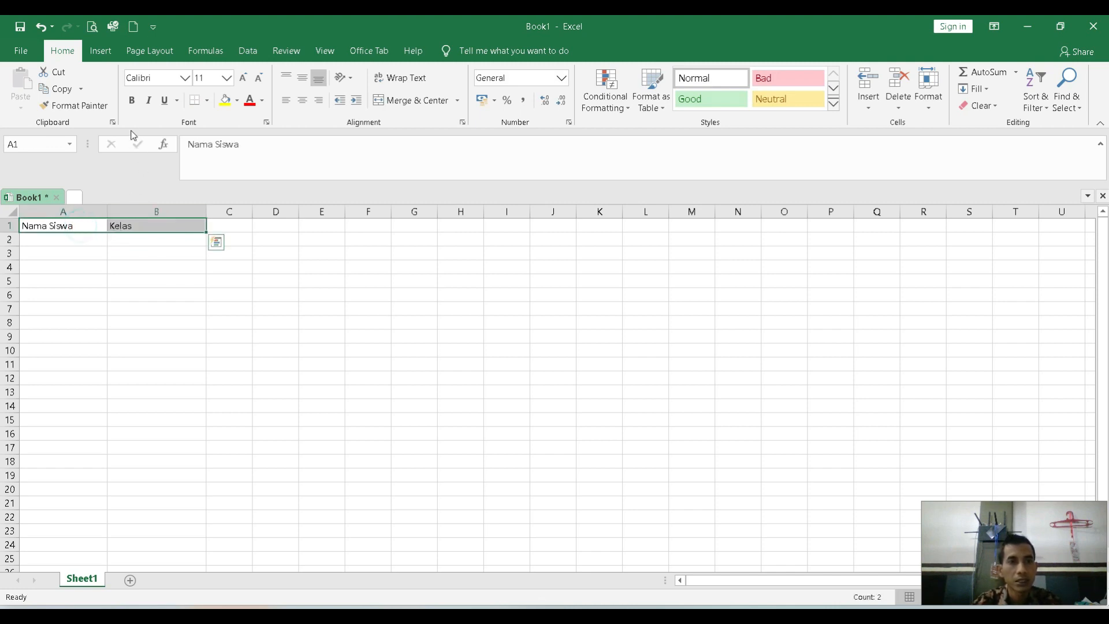
pyautogui.click(131, 101)
# Enter four student first names under Nama Siswa in cells A2 to A5.
pyautogui.click(63, 241)
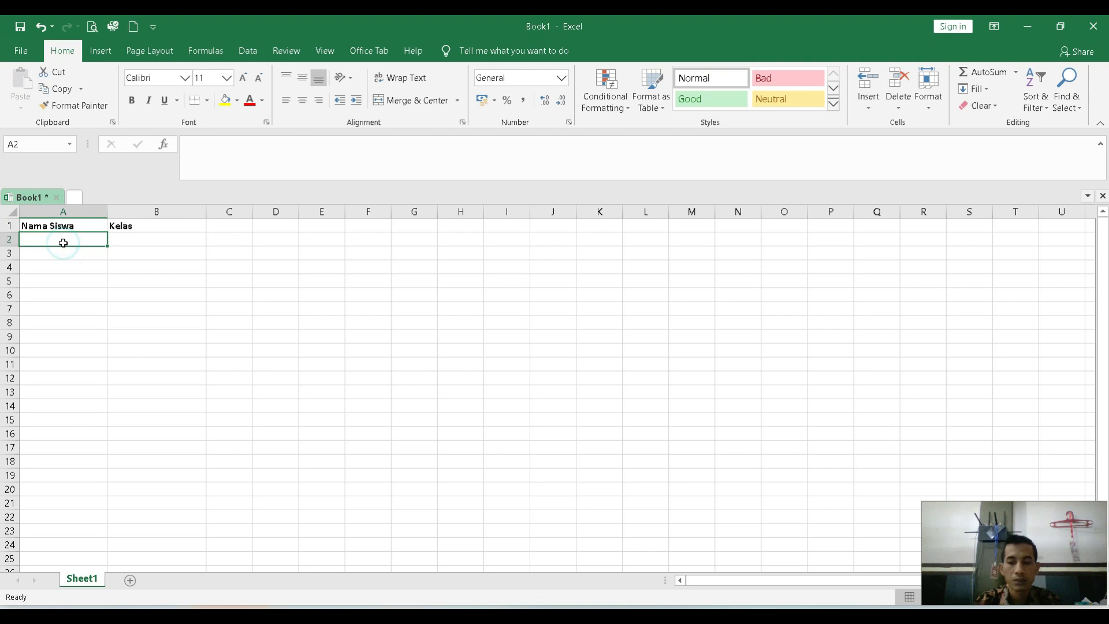
pyautogui.write('Ade')
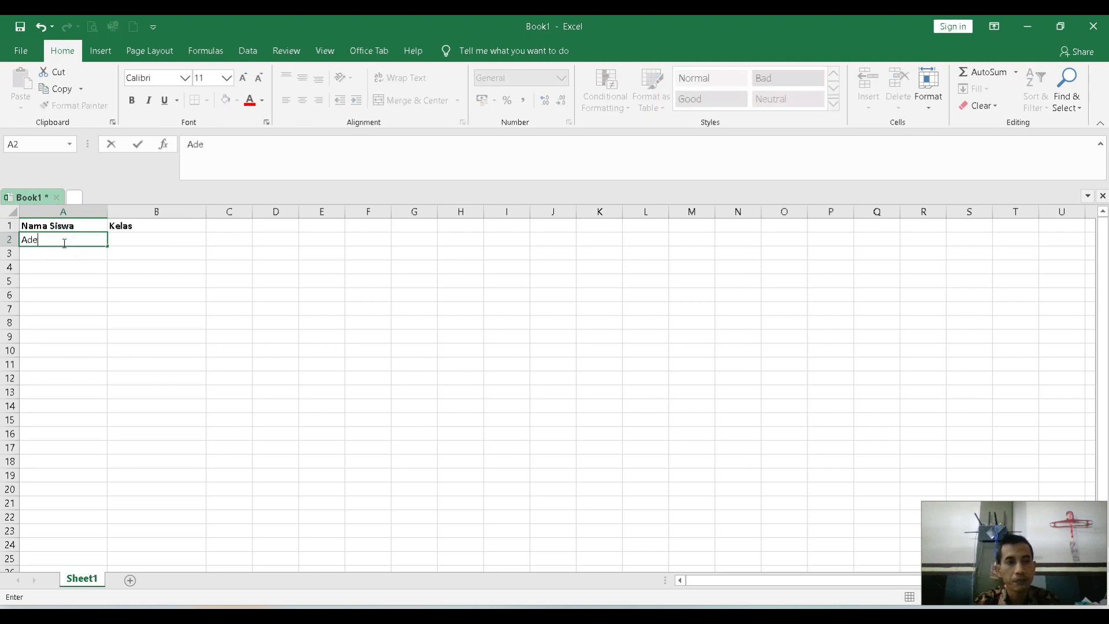
pyautogui.press('Return')
pyautogui.write('Ahmad')
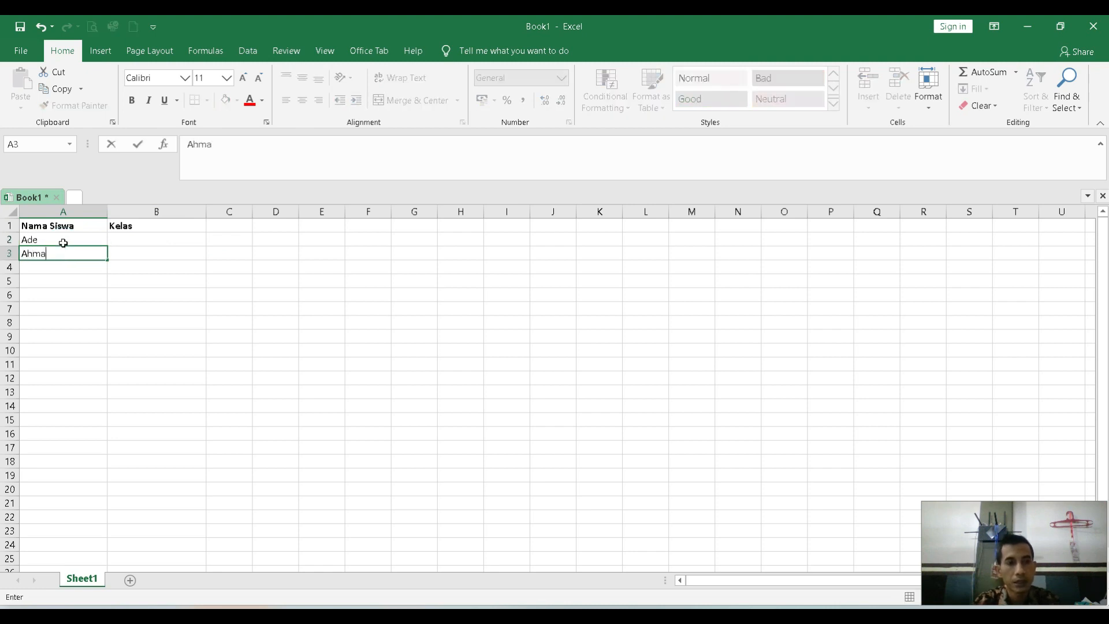
pyautogui.press('Return')
pyautogui.write('Ani')
pyautogui.press('Return')
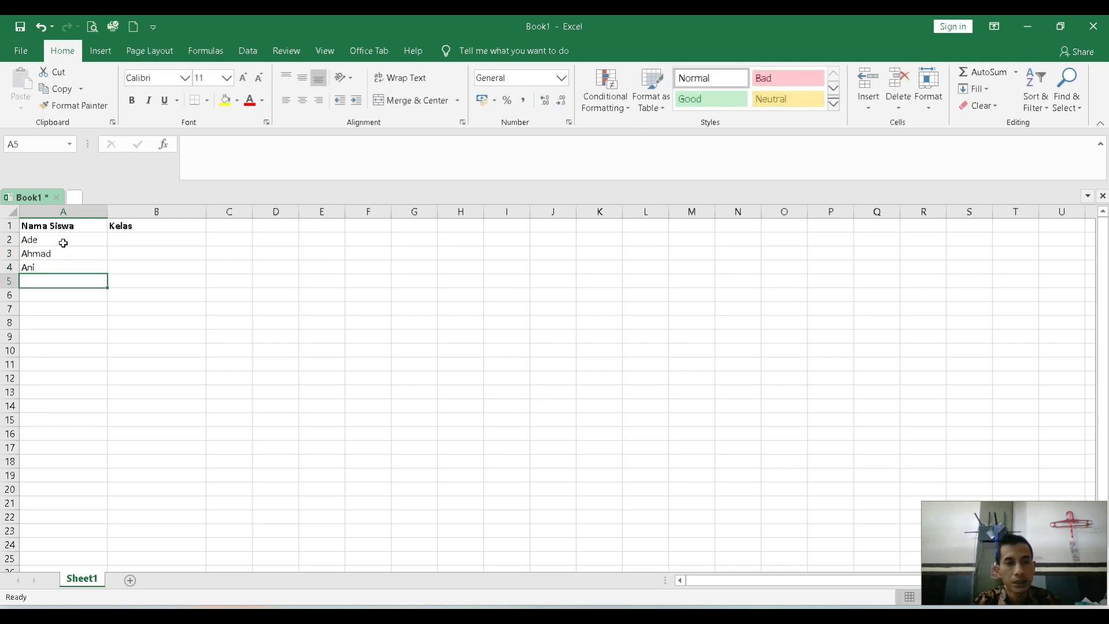
pyautogui.write('Abdul')
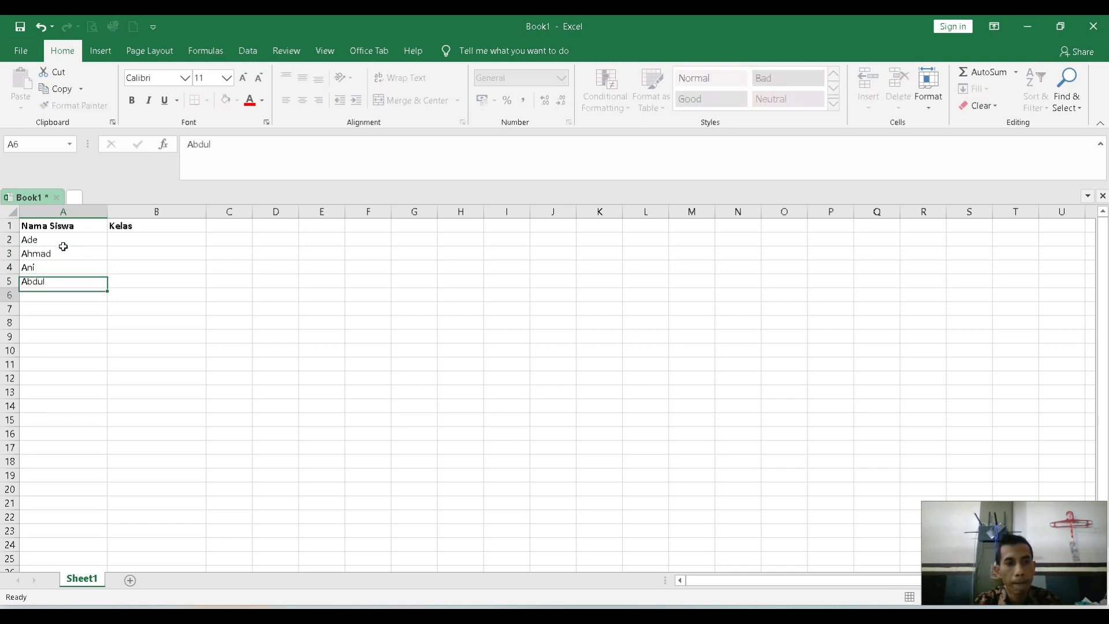
pyautogui.press('Return')
# Add three more student first names to the Nama Siswa column in cells A6 to A8.
pyautogui.write('Be')
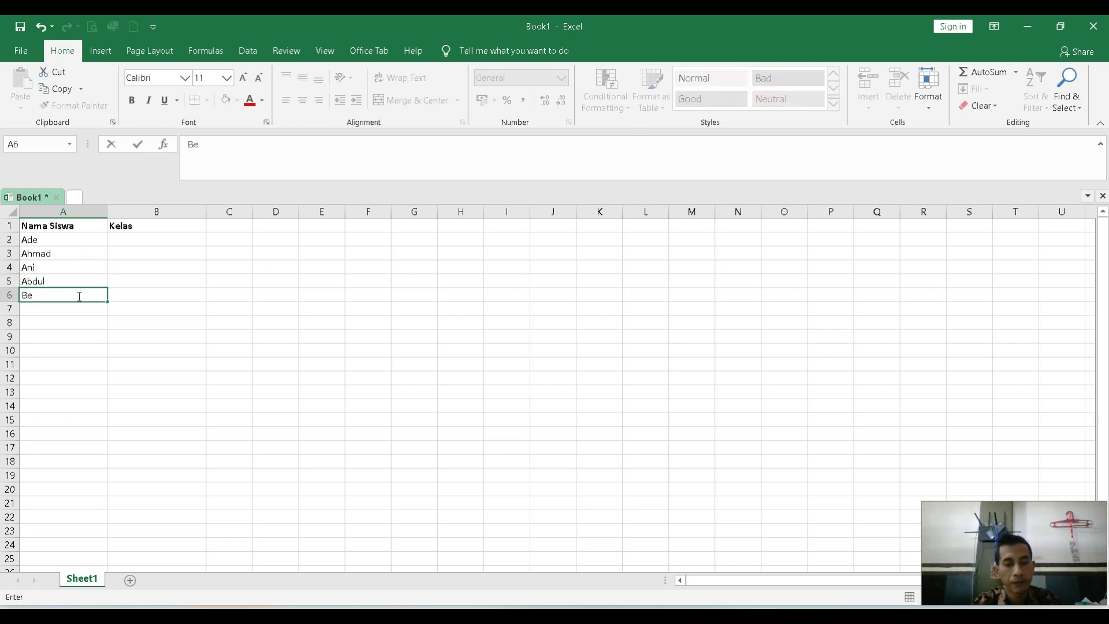
pyautogui.write('ndi')
pyautogui.press('Return')
pyautogui.write('F')
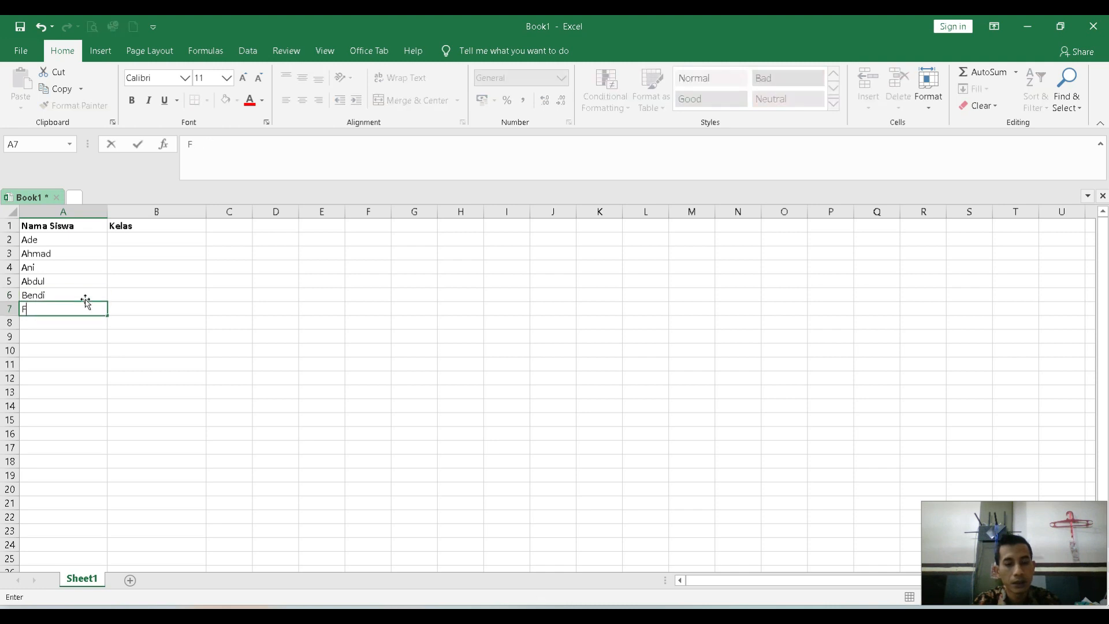
pyautogui.write('arid')
pyautogui.press('Return')
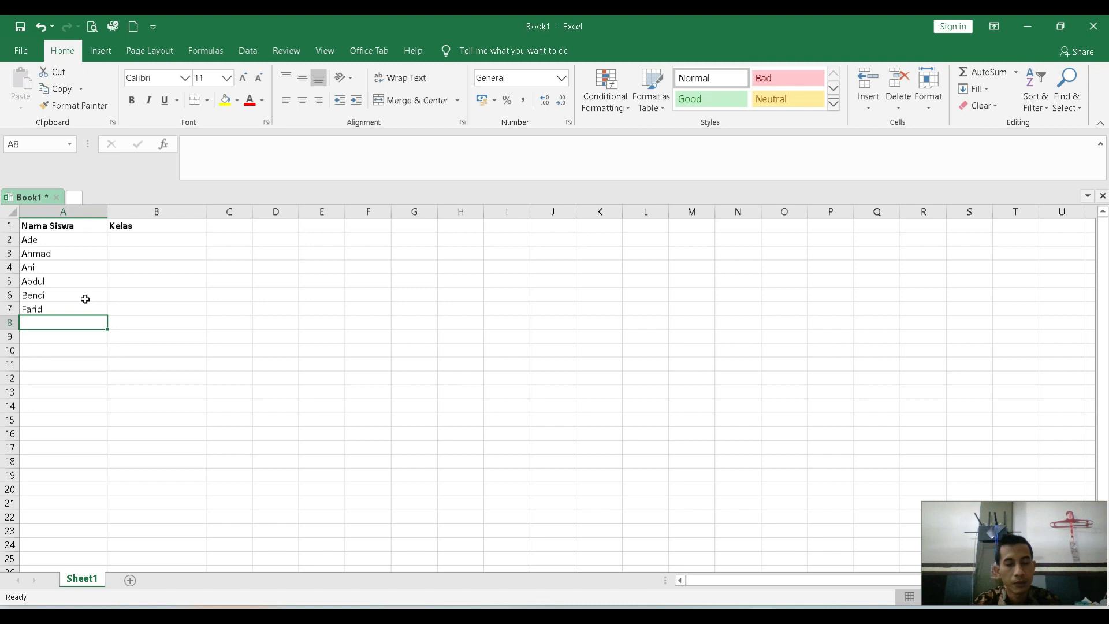
pyautogui.write('Maman')
pyautogui.press('Return')
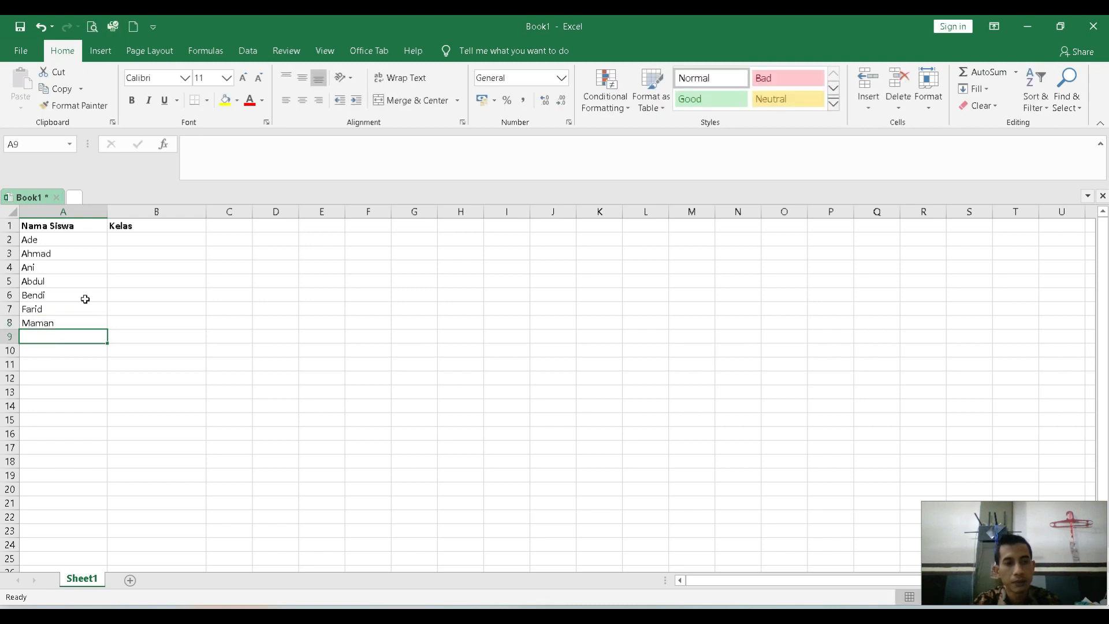
# Complete the Nama Siswa list with four student first names in cells A9 to A12.
pyautogui.write('Ma')
pyautogui.press('BackSpace')
pyautogui.press('BackSpace')
pyautogui.write('arsya')
pyautogui.press('Return')
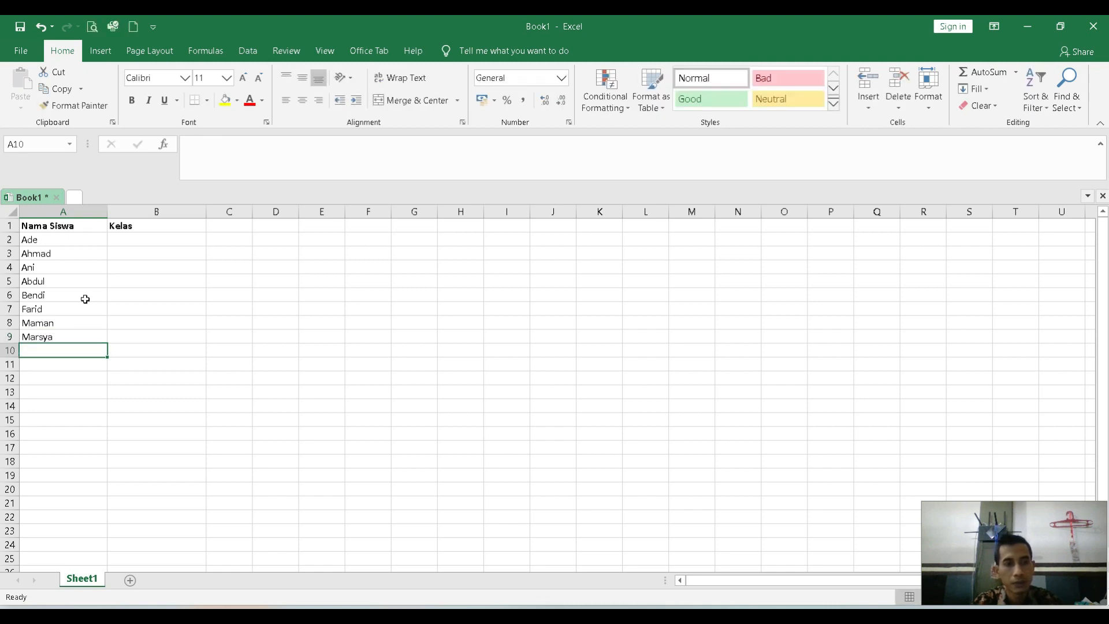
pyautogui.write('Dek')
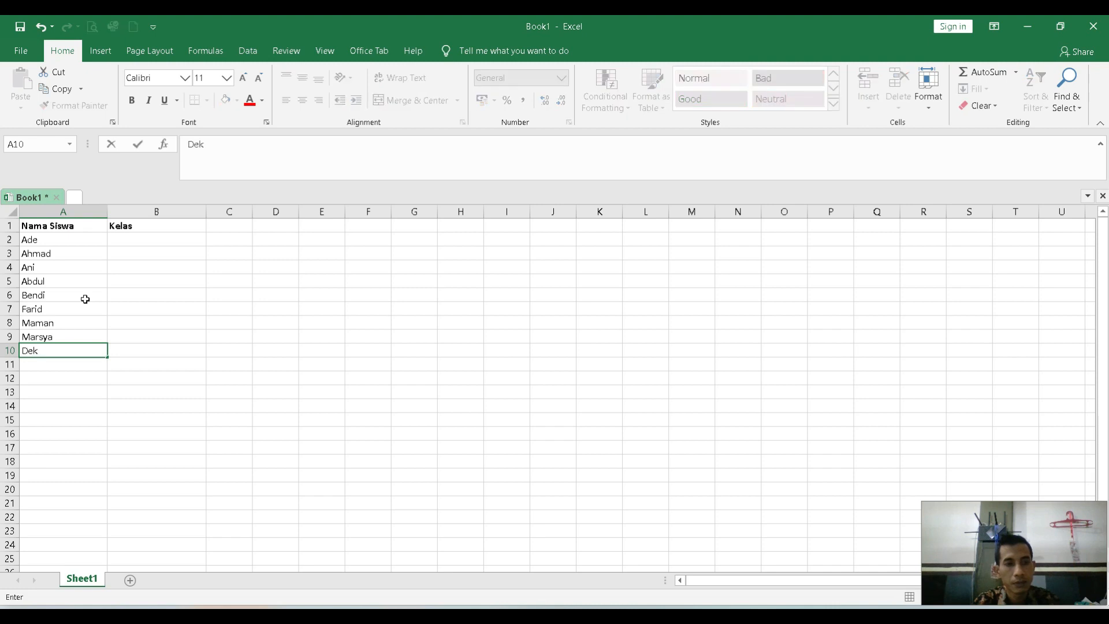
pyautogui.write('i')
pyautogui.press('Return')
pyautogui.write('Len')
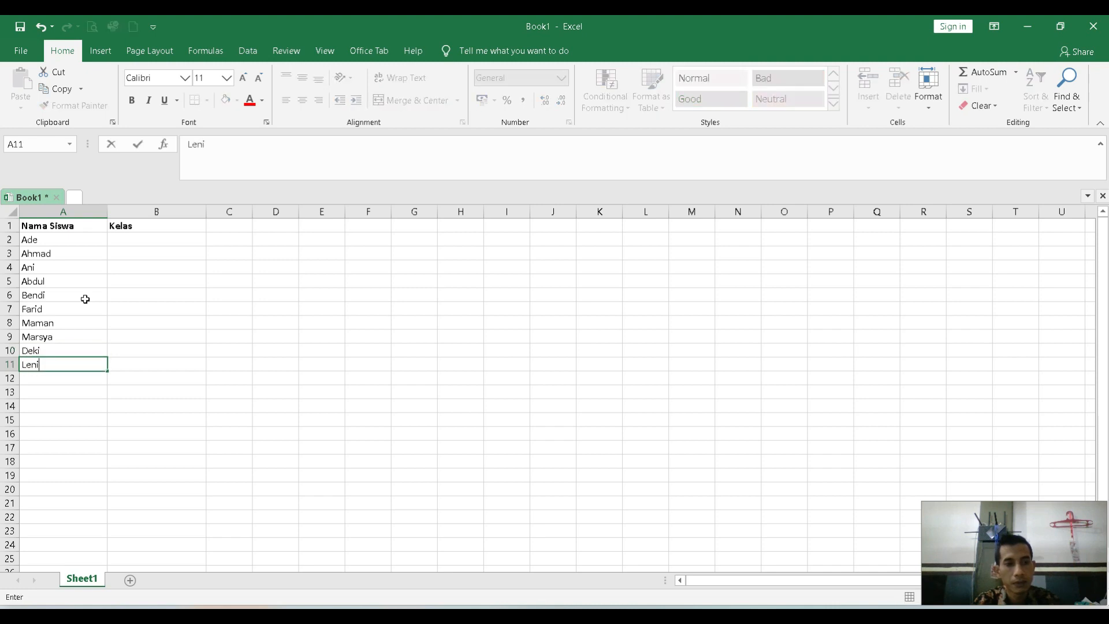
pyautogui.write('i')
pyautogui.press('Return')
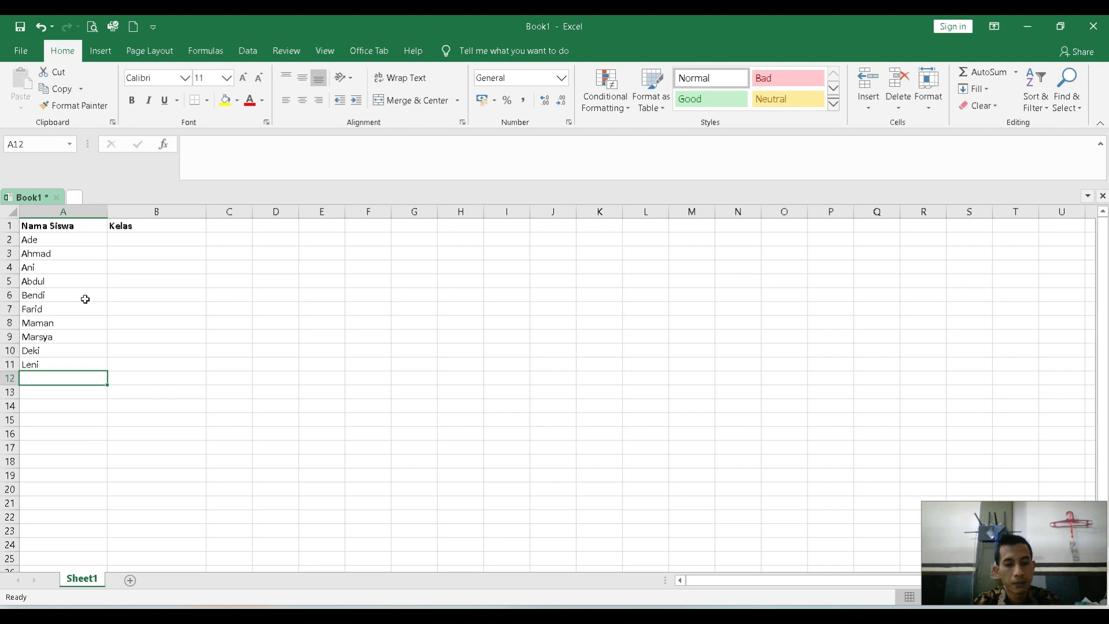
pyautogui.write('Yuli')
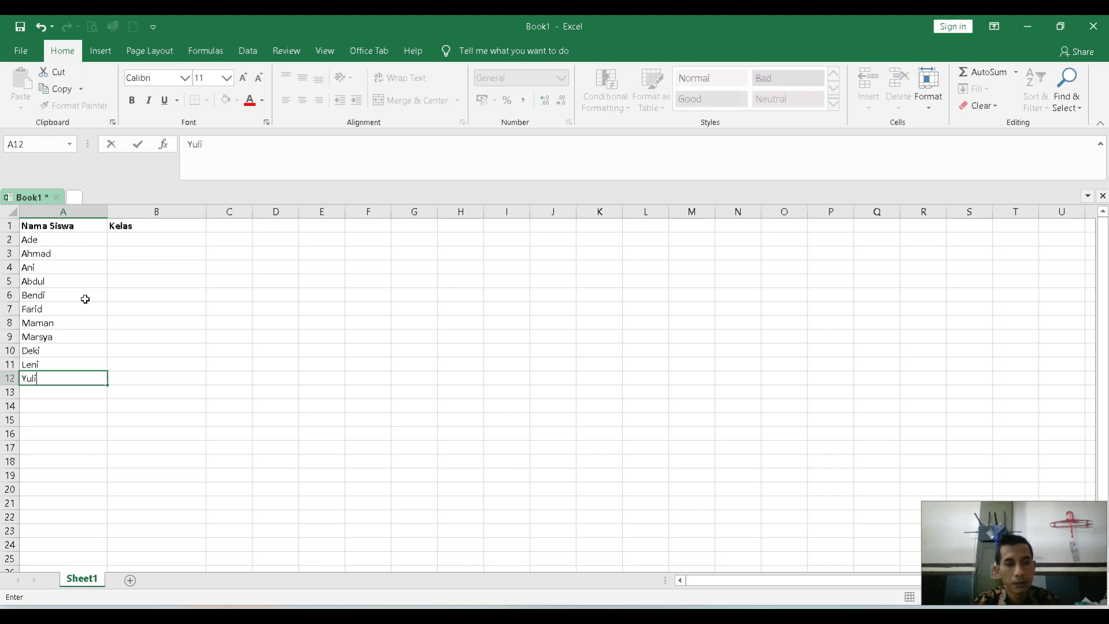
pyautogui.press('Return')
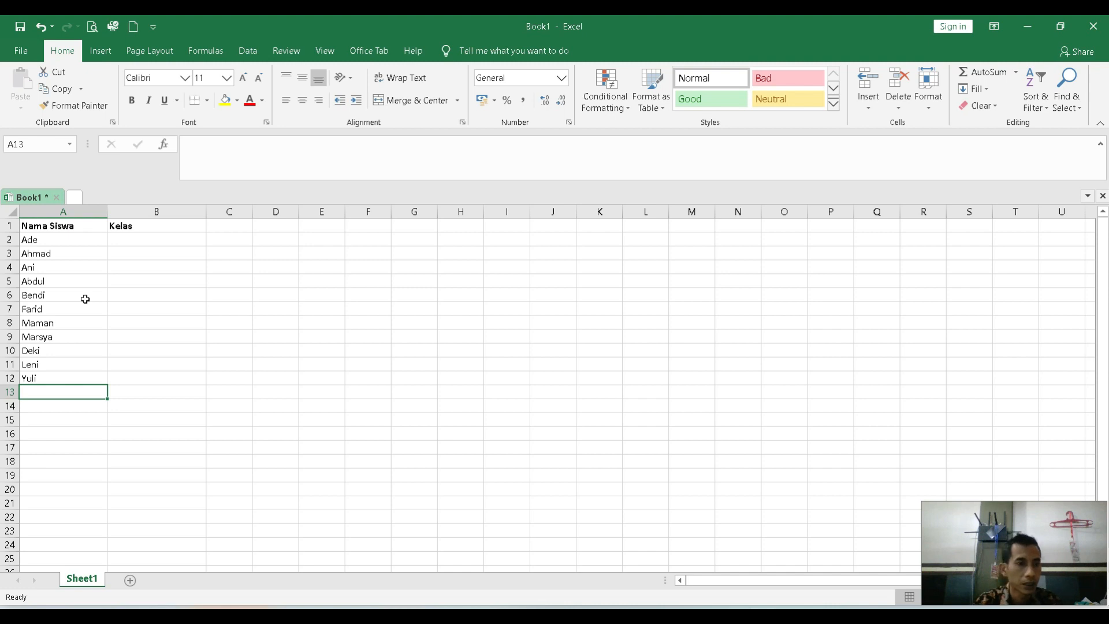
# Enter the class X MIPA 1 for the first student in cell B2 of the Kelas column.
pyautogui.moveTo(61, 240); pyautogui.dragTo(45, 377)
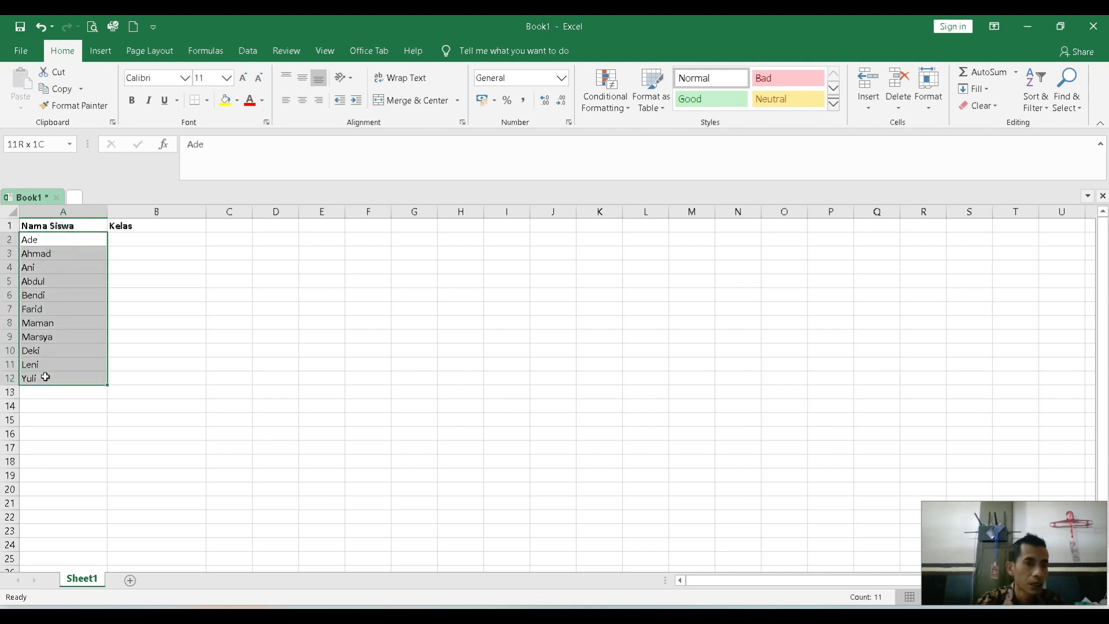
pyautogui.click(133, 240)
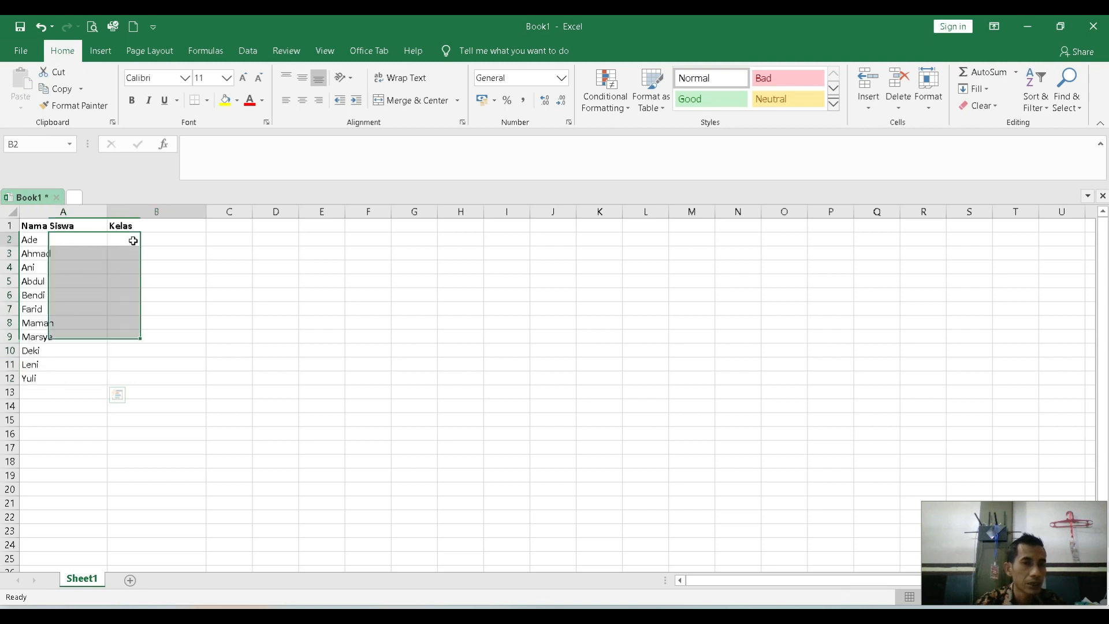
pyautogui.write('X')
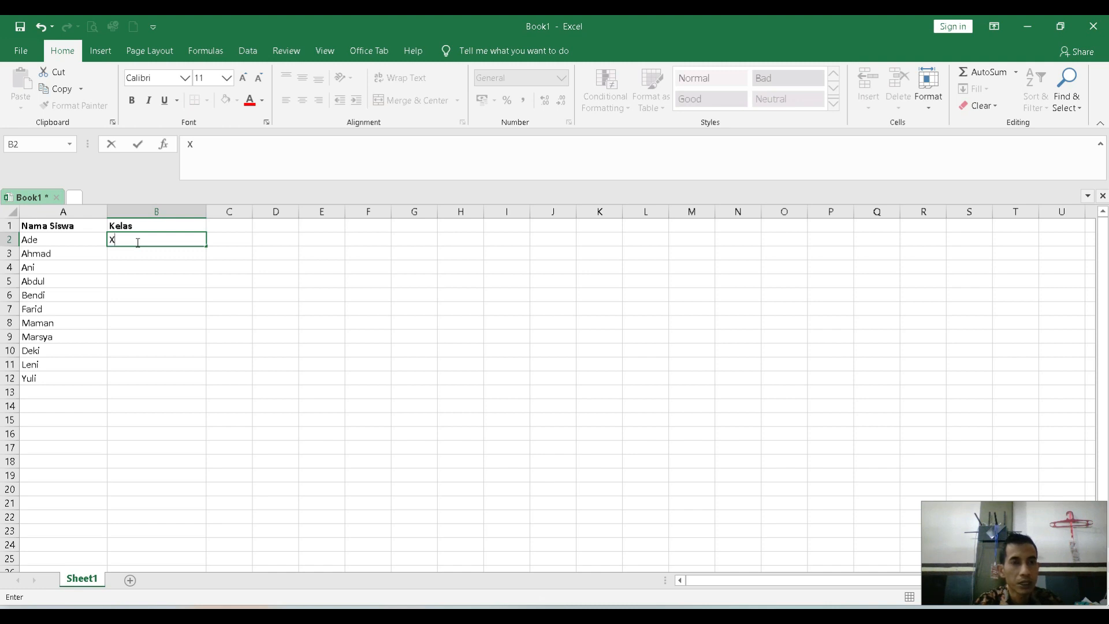
pyautogui.write('MIPA 1')
pyautogui.press('Return')
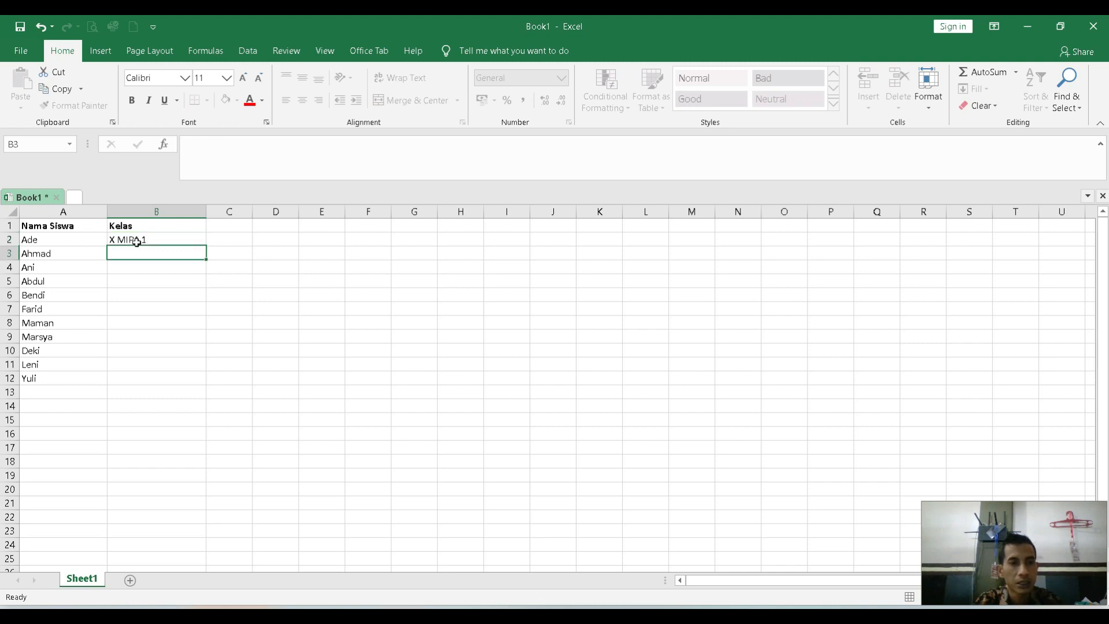
# Enter the classes X IPS 2 in B3 and XI MIPA 5 in B4 of the Kelas column.
pyautogui.write('X IPS 2')
pyautogui.press('Return')
pyautogui.write('XI MIPA 5')
pyautogui.press('Return')
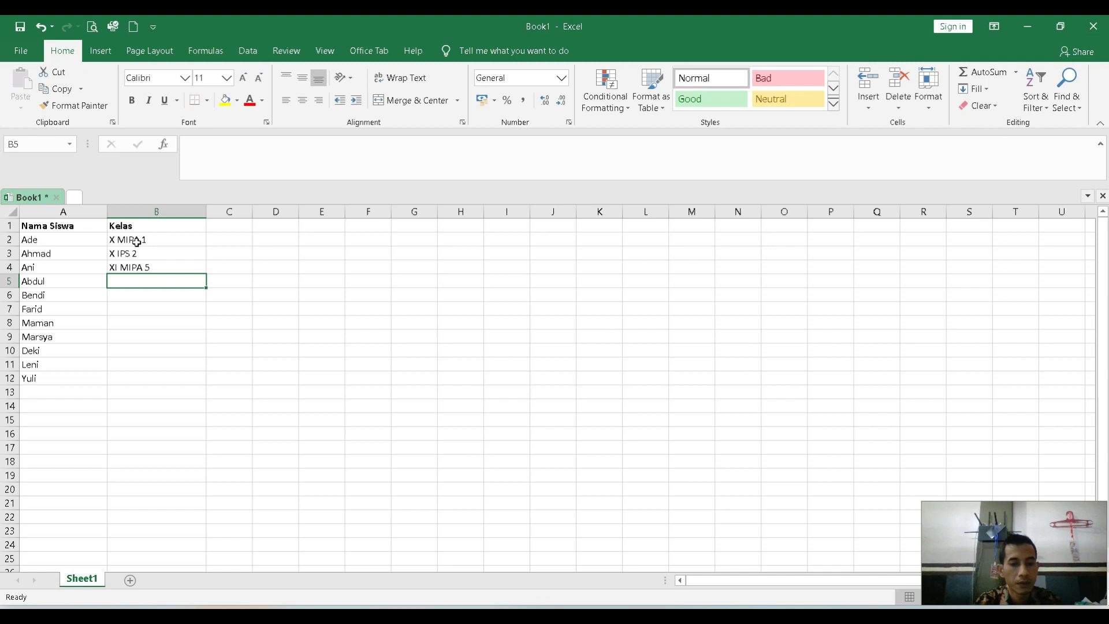
# Enter the classes XI IPS 2 in B5 and XI MIPA 7 in B6 of the Kelas column.
pyautogui.write('XI IPS')
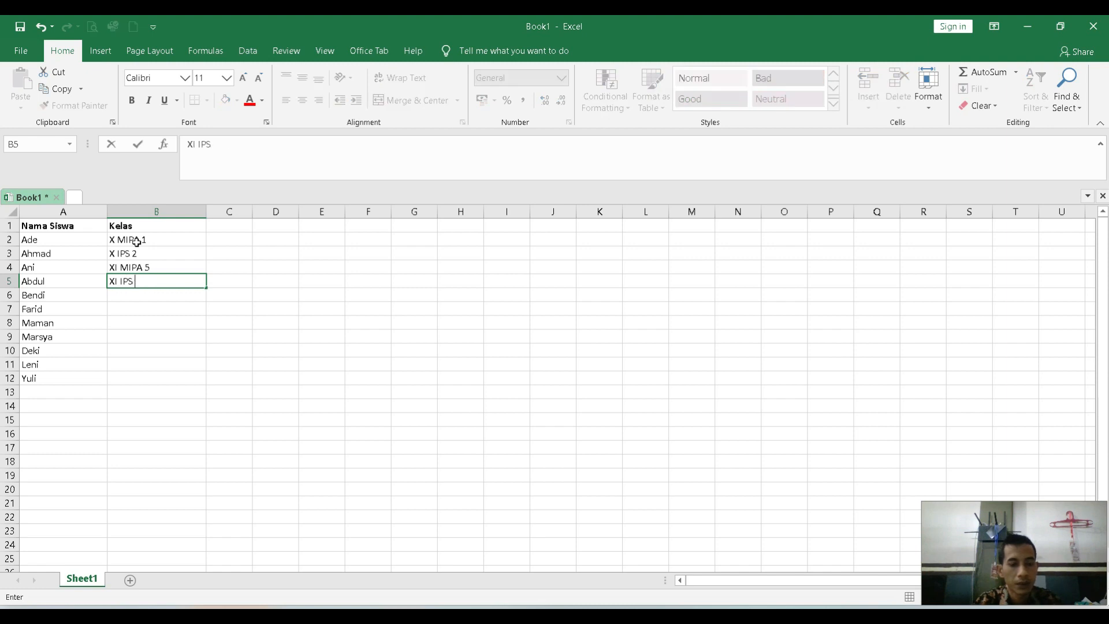
pyautogui.write(' 2')
pyautogui.press('Return')
pyautogui.write('XI')
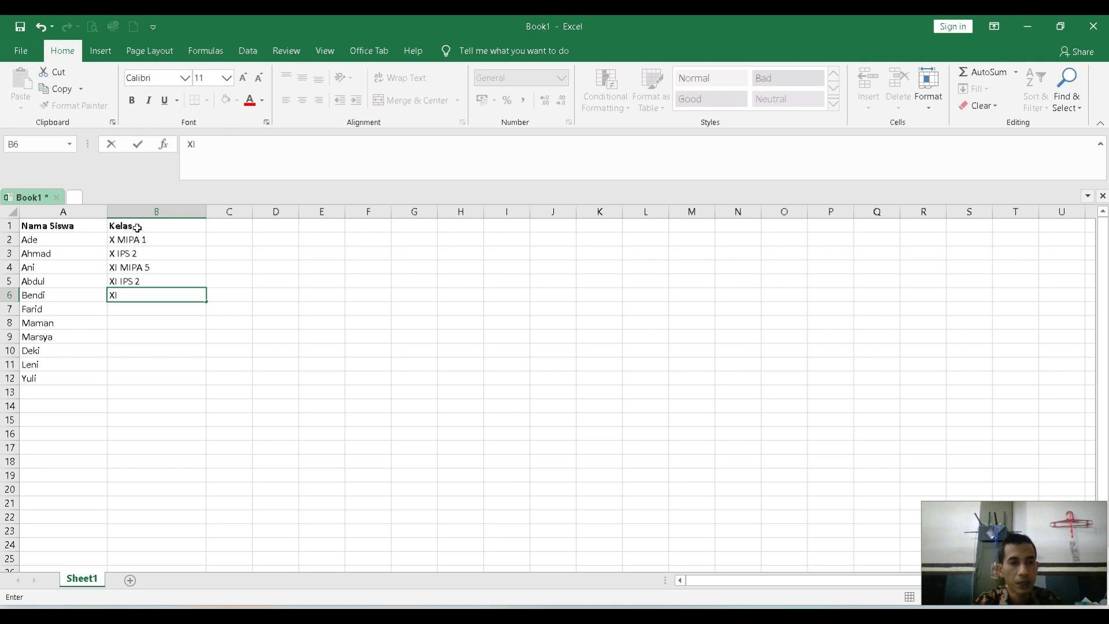
pyautogui.write('MIPA 7')
pyautogui.press('Return')
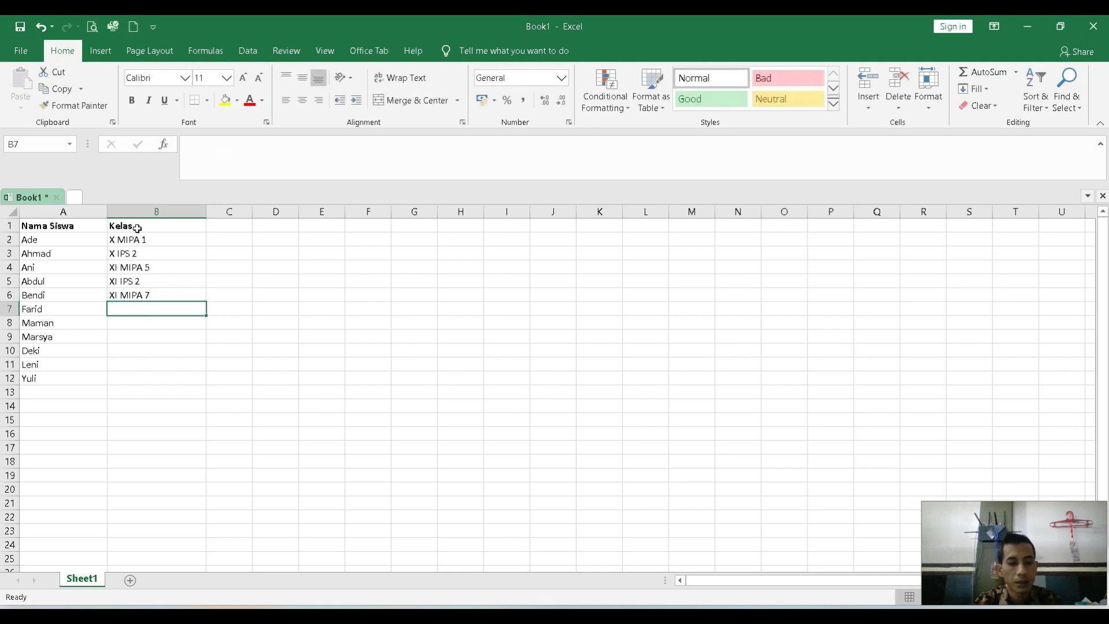
# Enter the classes X MIPA 4 in B7 and X IPS 5 in B8 of the Kelas column.
pyautogui.write('X MIA')
pyautogui.press('BackSpace')
pyautogui.write('PA 4')
pyautogui.press('Return')
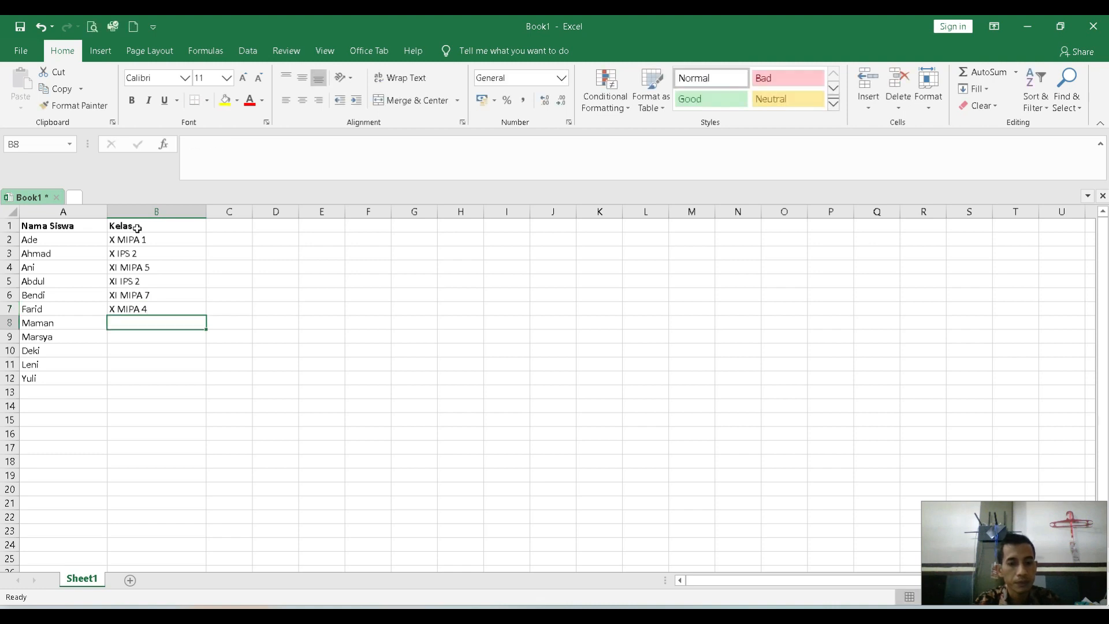
pyautogui.write('X IPS 2')
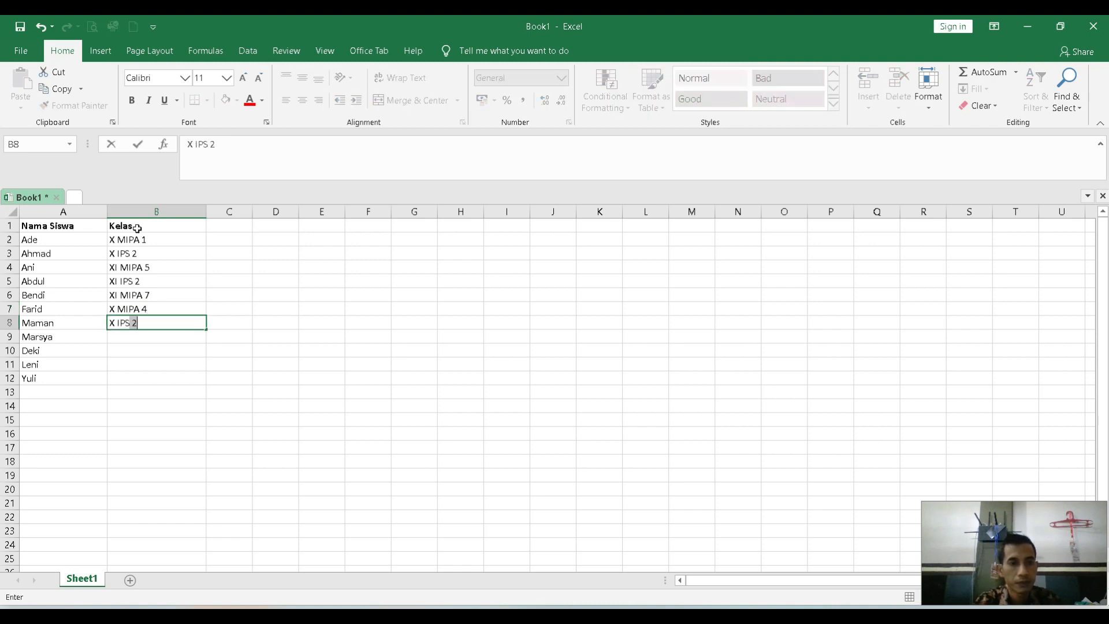
pyautogui.write(' 5')
pyautogui.press('Return')
# Enter the classes X MIPA 3 in B9 and XI IPS 5 in B10 of the Kelas column.
pyautogui.write('X ')
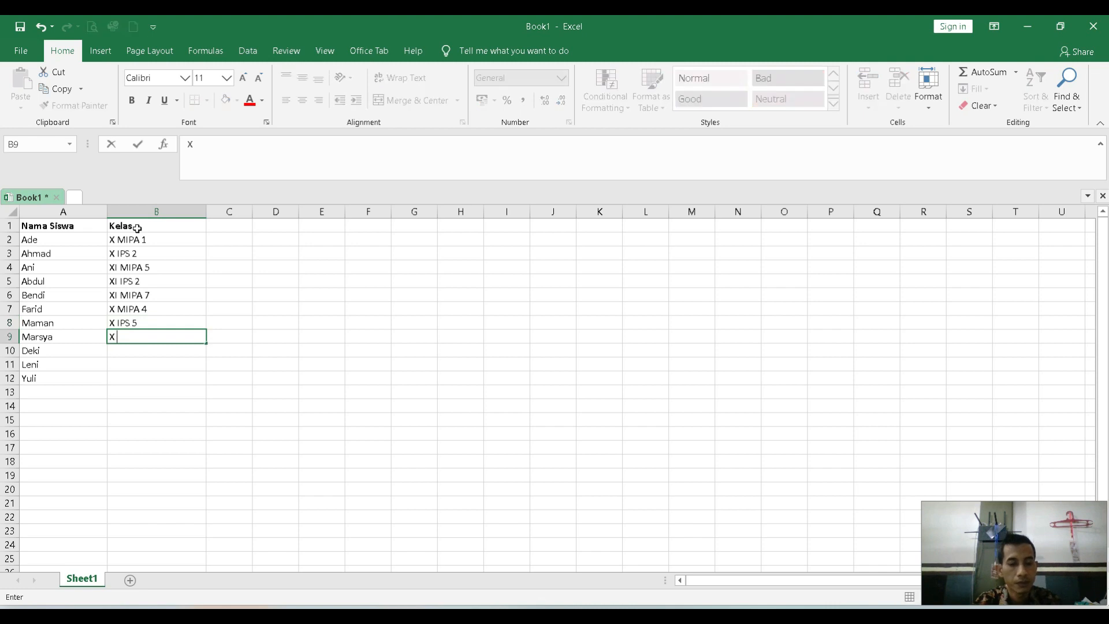
pyautogui.write('MIPA 3')
pyautogui.press('Return')
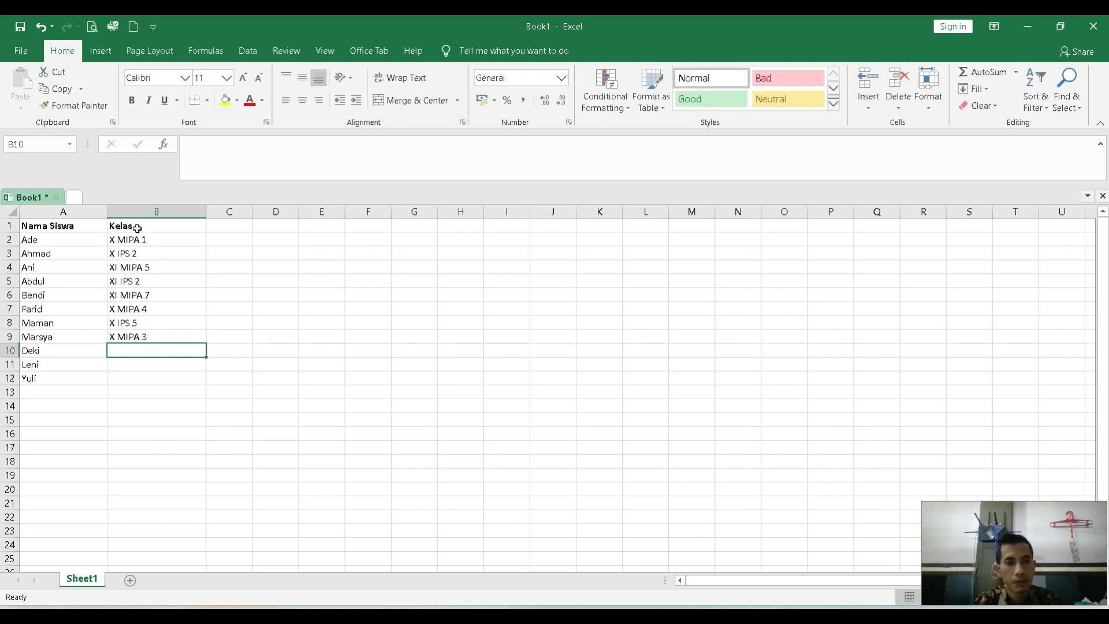
pyautogui.write('XI IPS 5')
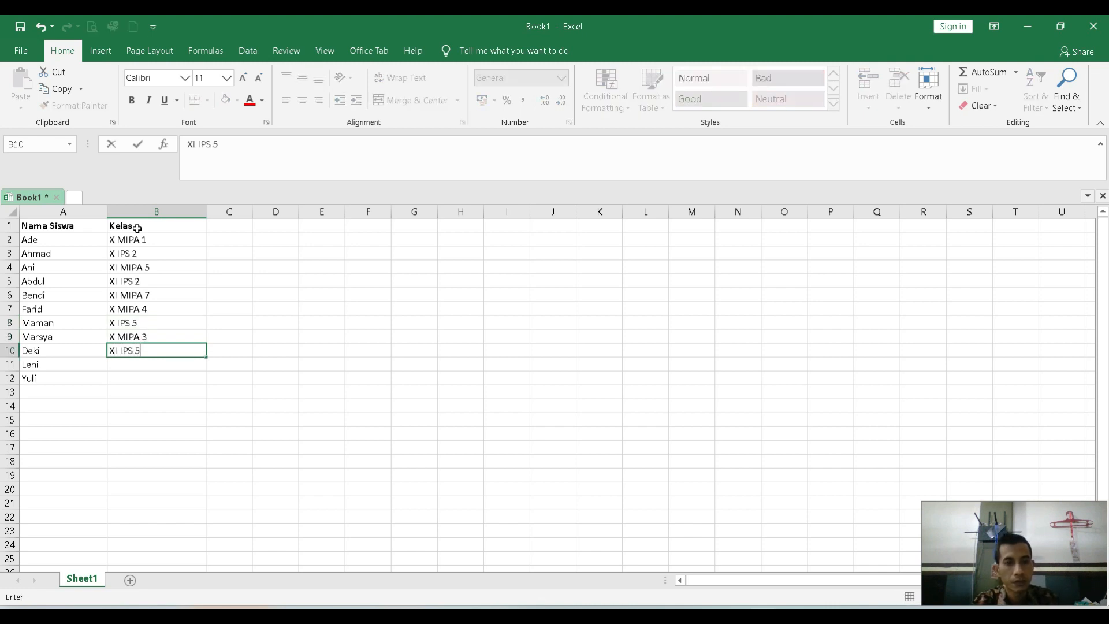
pyautogui.press('Return')
# Complete the Kelas column with XI MIPA 5 in B11 and X MIPA 6 in B12.
pyautogui.write('XI ')
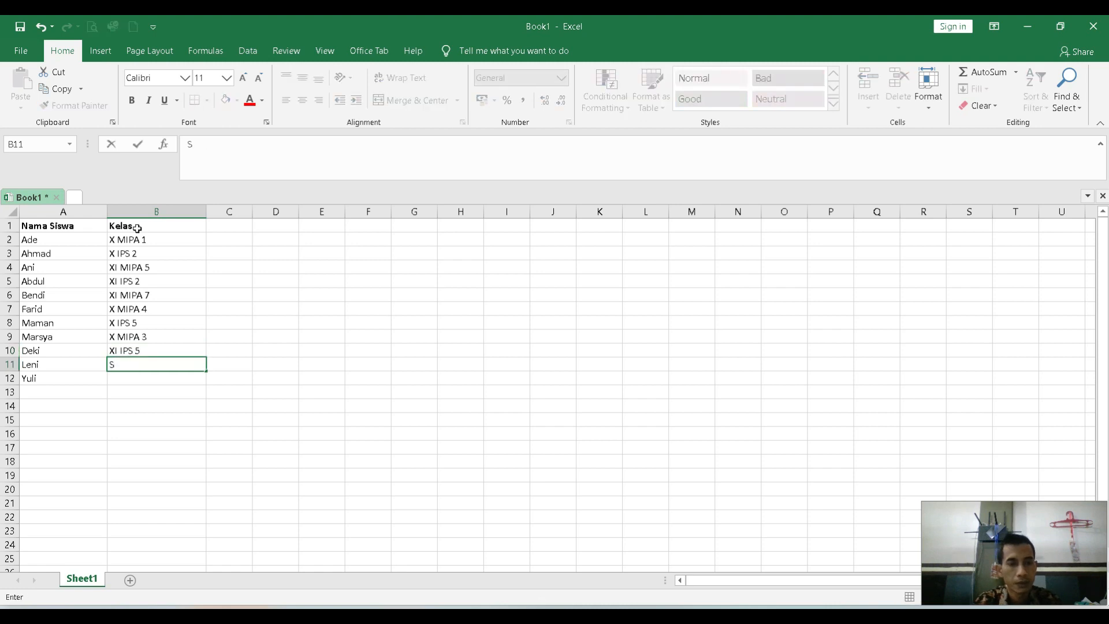
pyautogui.write('MIPA 5')
pyautogui.press('Return')
pyautogui.write('X IP')
pyautogui.press('BackSpace')
pyautogui.press('BackSpace')
pyautogui.write('MIPA 6')
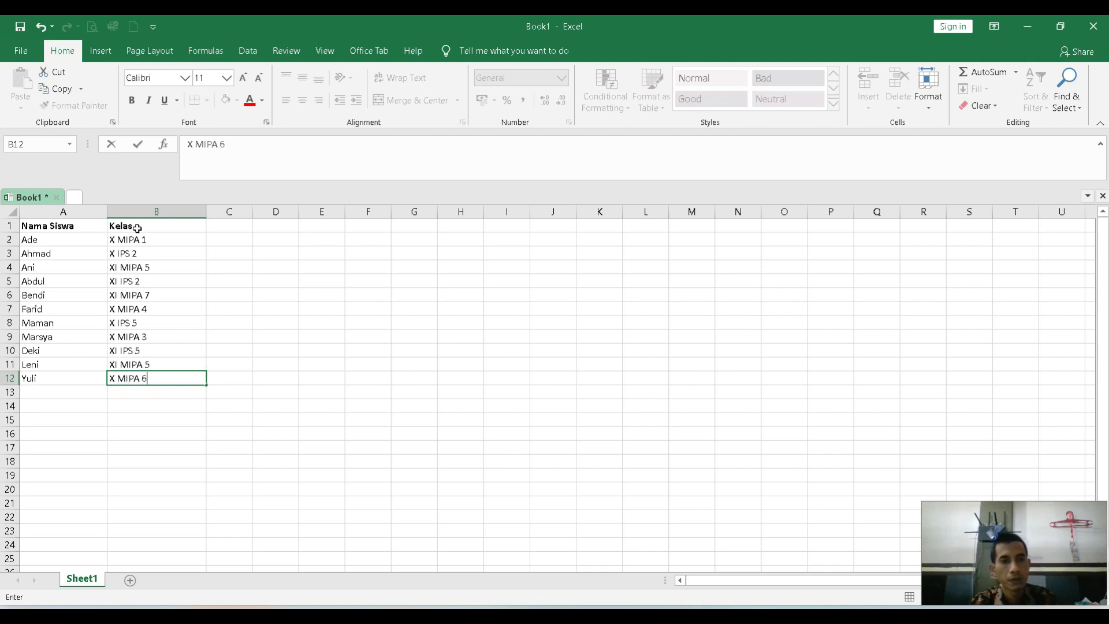
pyautogui.press('Return')
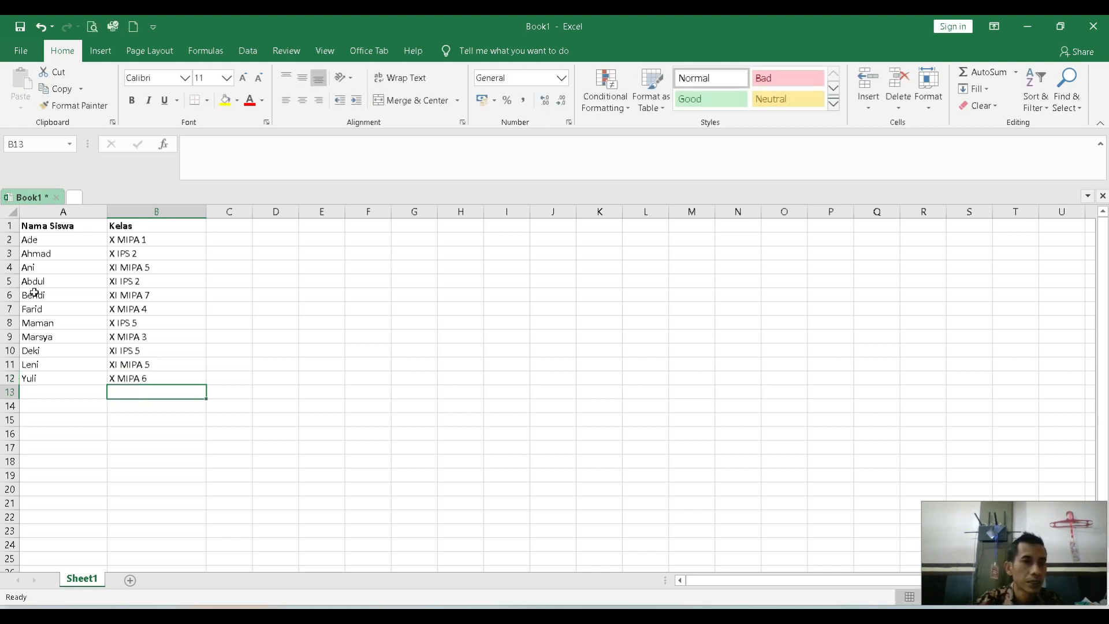
# Save the student list workbook in the PPL folder as DATA SUMBER SURAT and close Excel.
pyautogui.moveTo(49, 237); pyautogui.dragTo(166, 377)
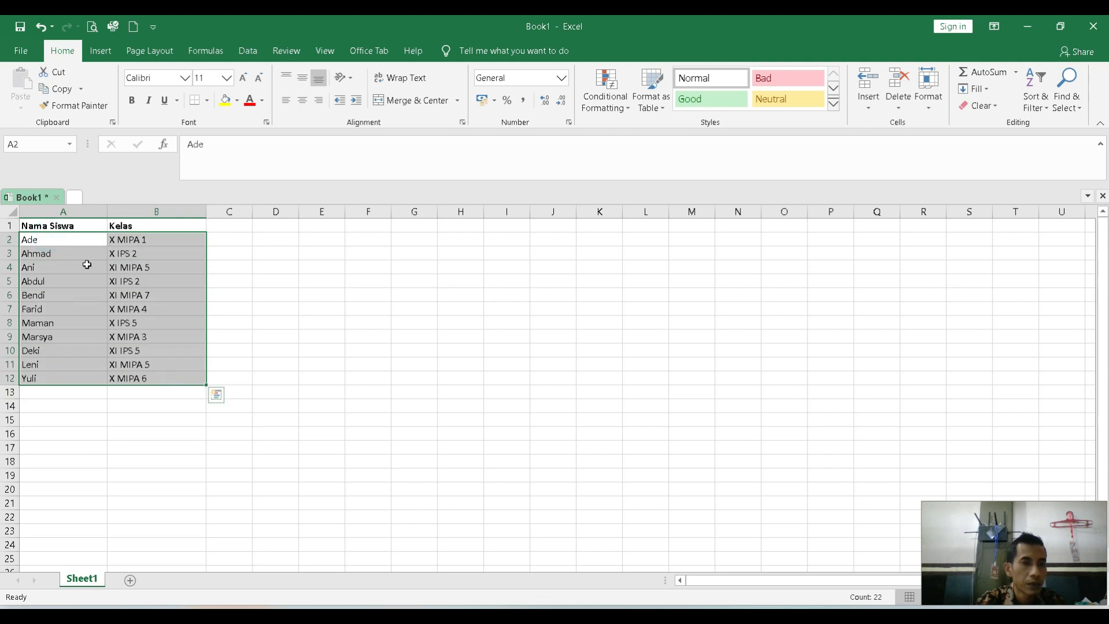
pyautogui.click(56, 227)
pyautogui.moveTo(56, 226); pyautogui.dragTo(161, 379)
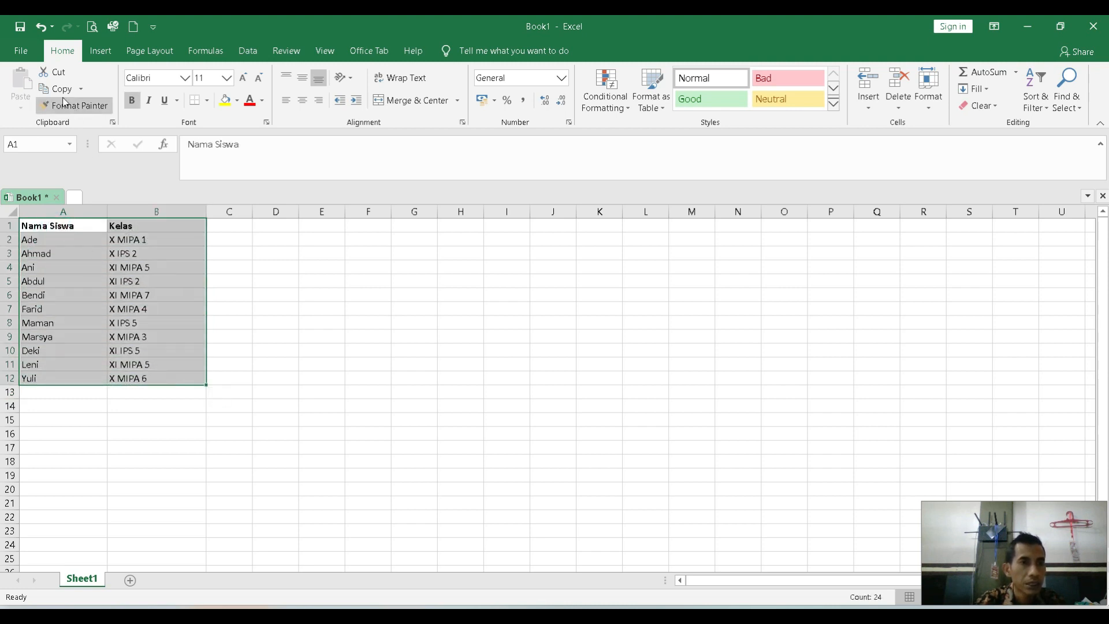
pyautogui.click(29, 55)
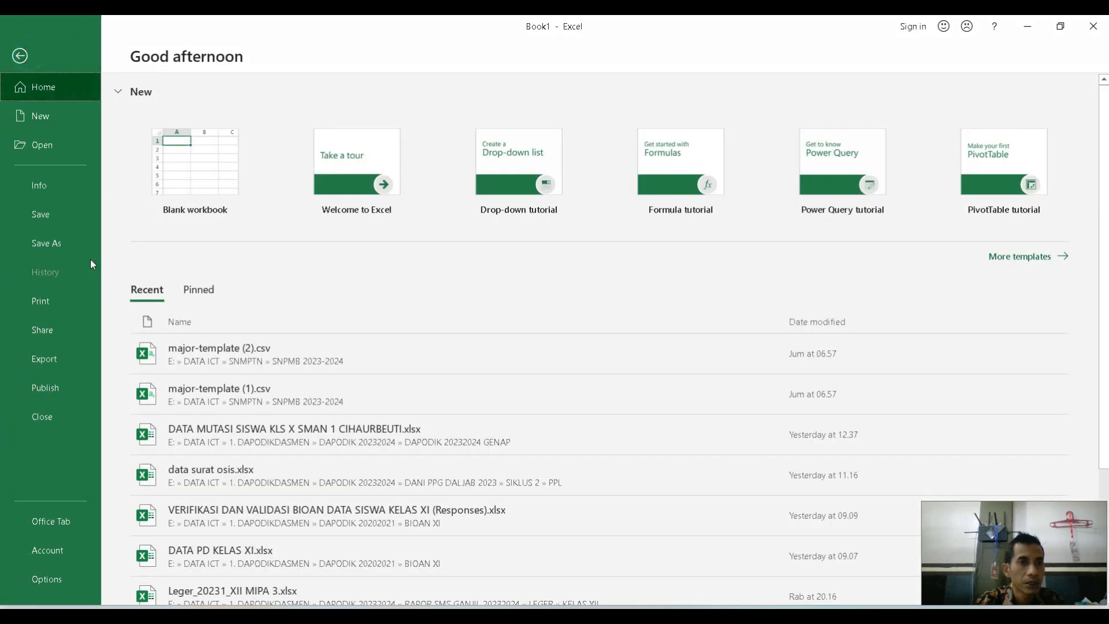
pyautogui.click(72, 241)
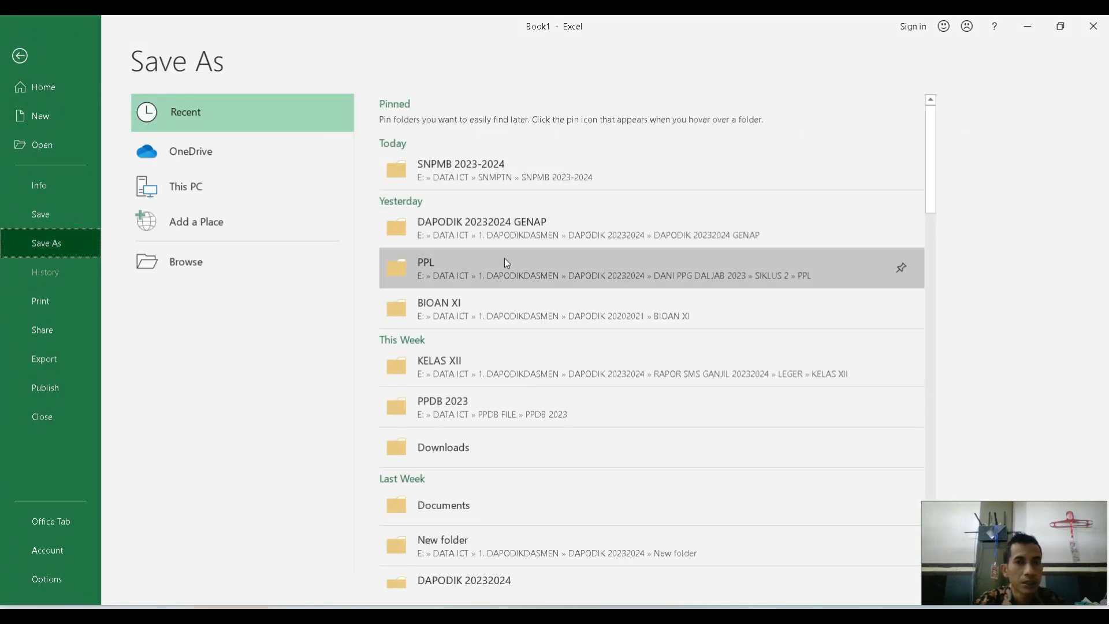
pyautogui.click(475, 272)
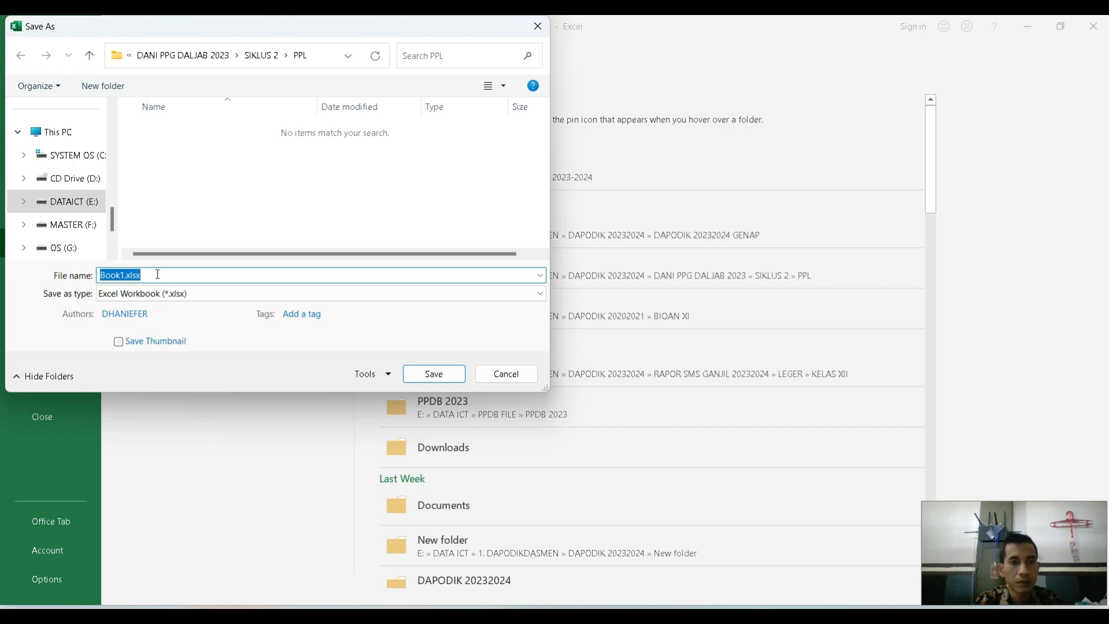
pyautogui.write('DATA SUMBER SURAT')
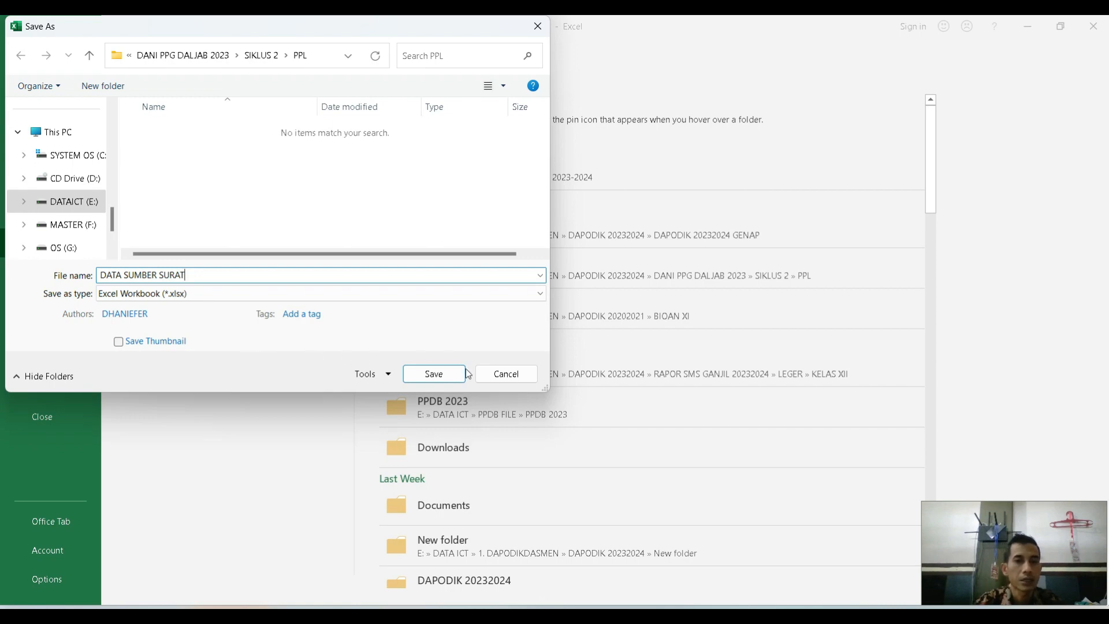
pyautogui.click(433, 374)
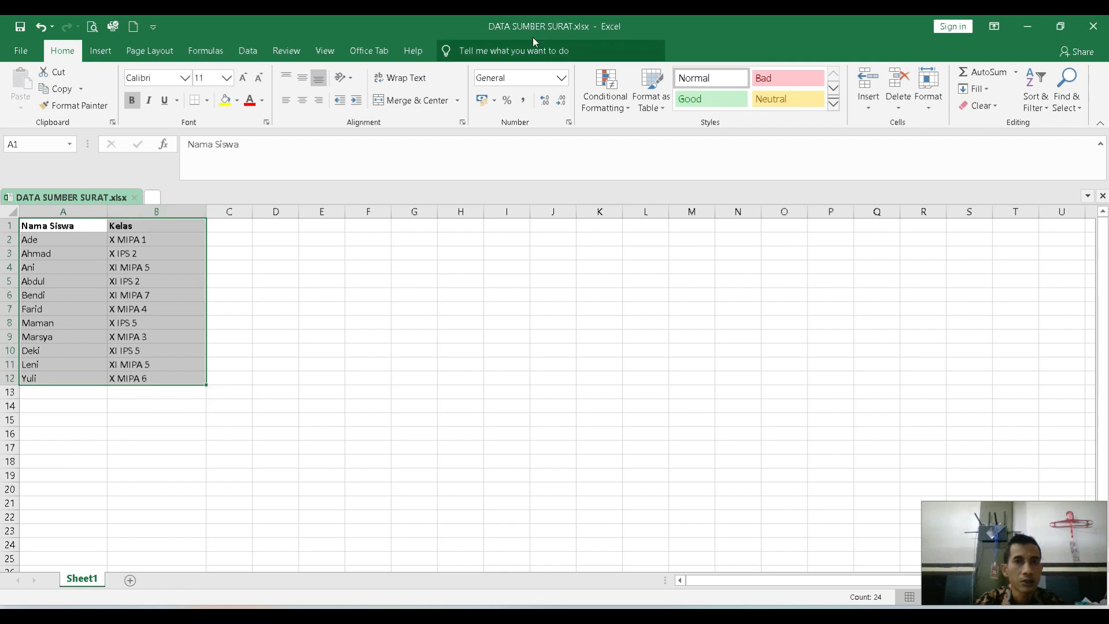
pyautogui.click(1095, 26)
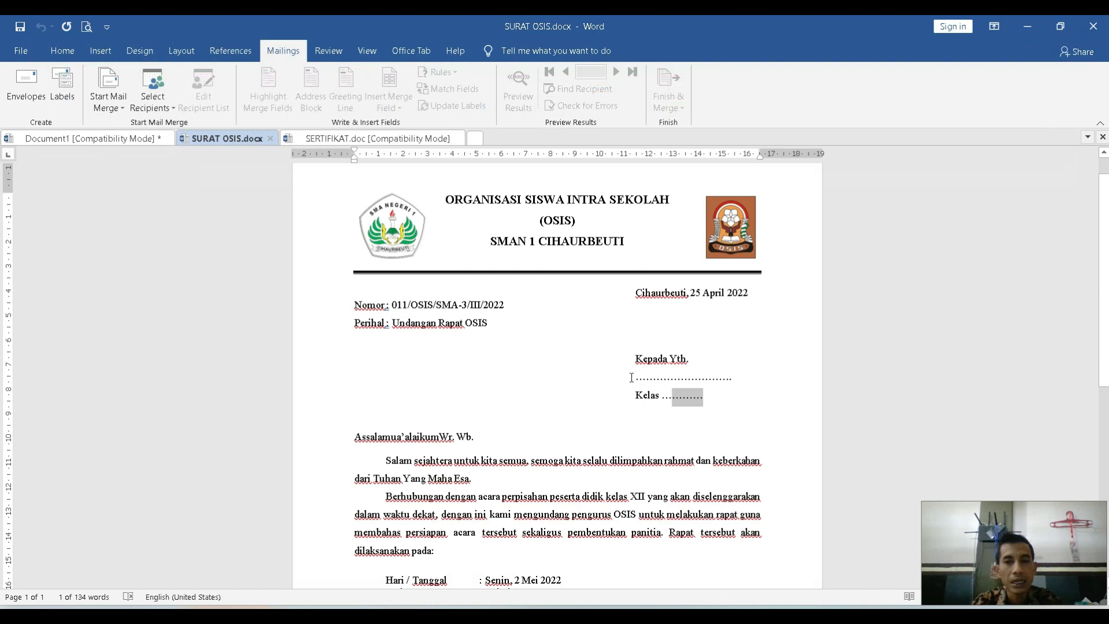
# In Word, attach Sheet1$ of DATA SUMBER SURAT.xlsx from the PPL folder as the existing recipient list for the OSIS letter.
pyautogui.moveTo(636, 377); pyautogui.dragTo(733, 377)
pyautogui.click(708, 391)
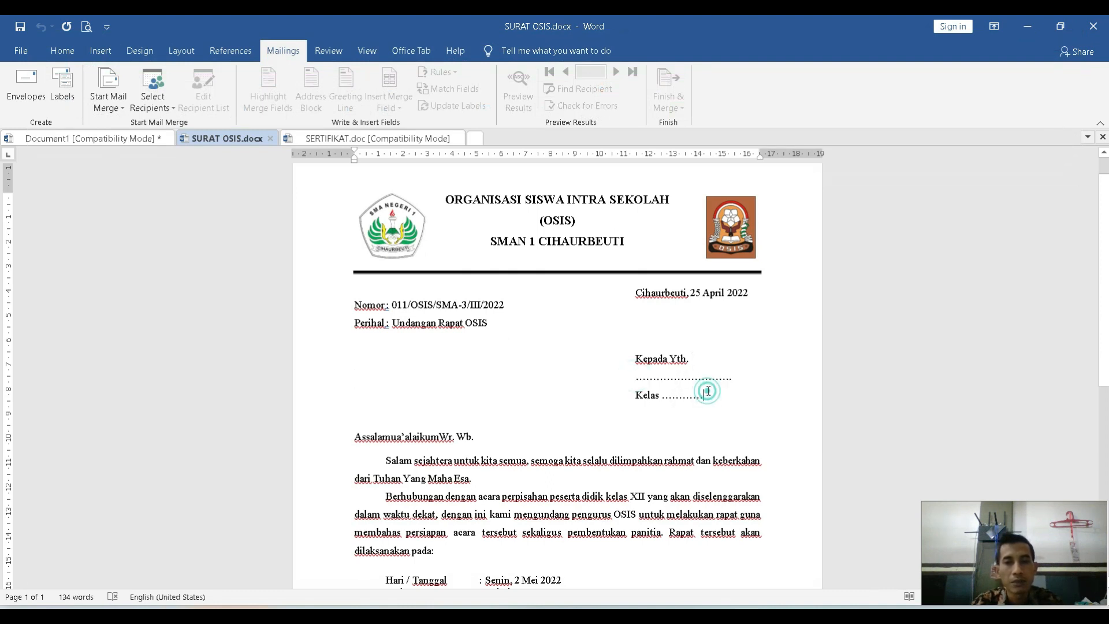
pyautogui.moveTo(735, 375); pyautogui.dragTo(637, 375)
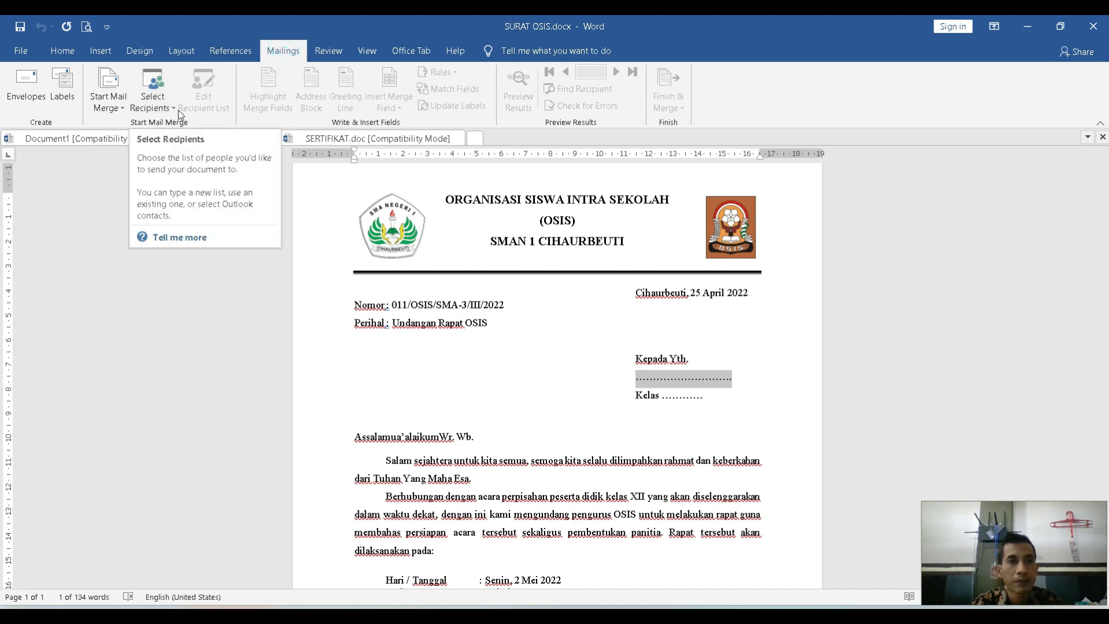
pyautogui.click(154, 100)
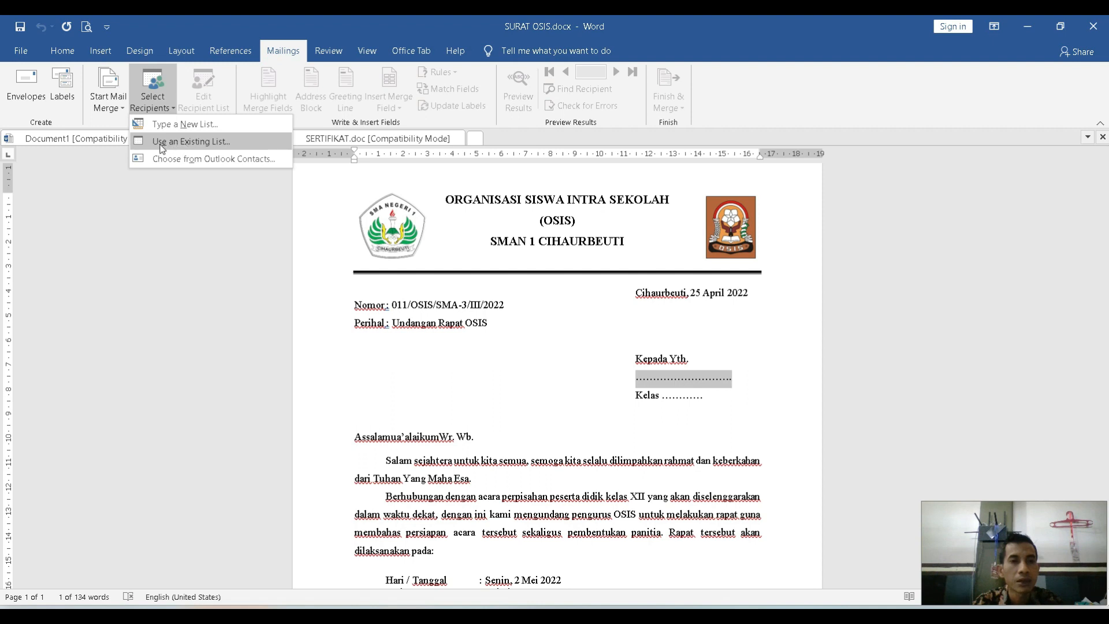
pyautogui.click(197, 145)
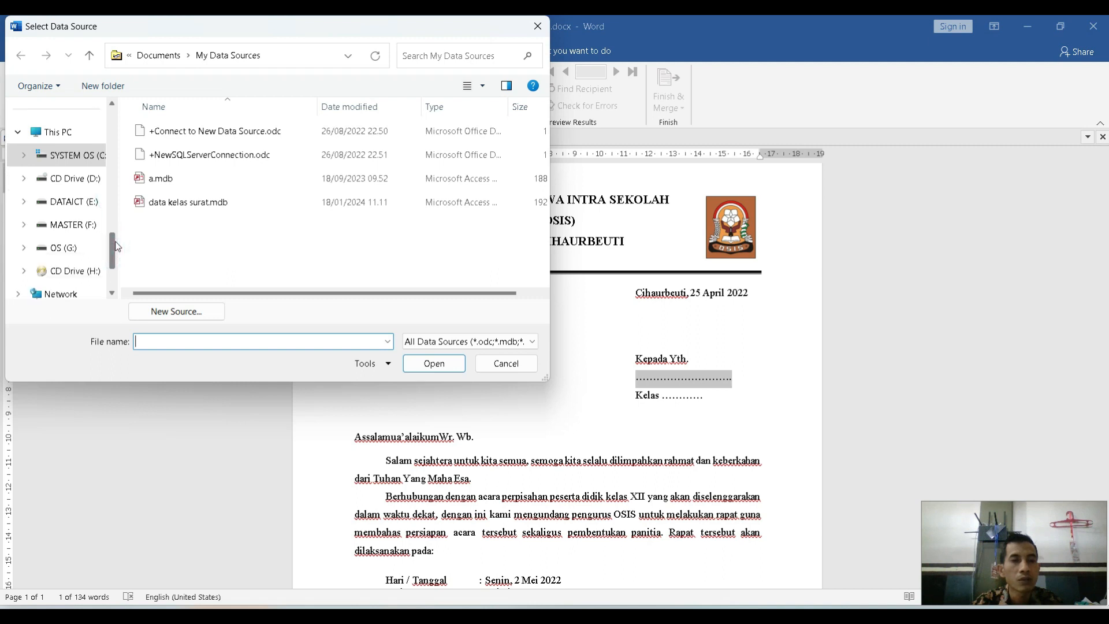
pyautogui.moveTo(117, 247); pyautogui.dragTo(118, 212)
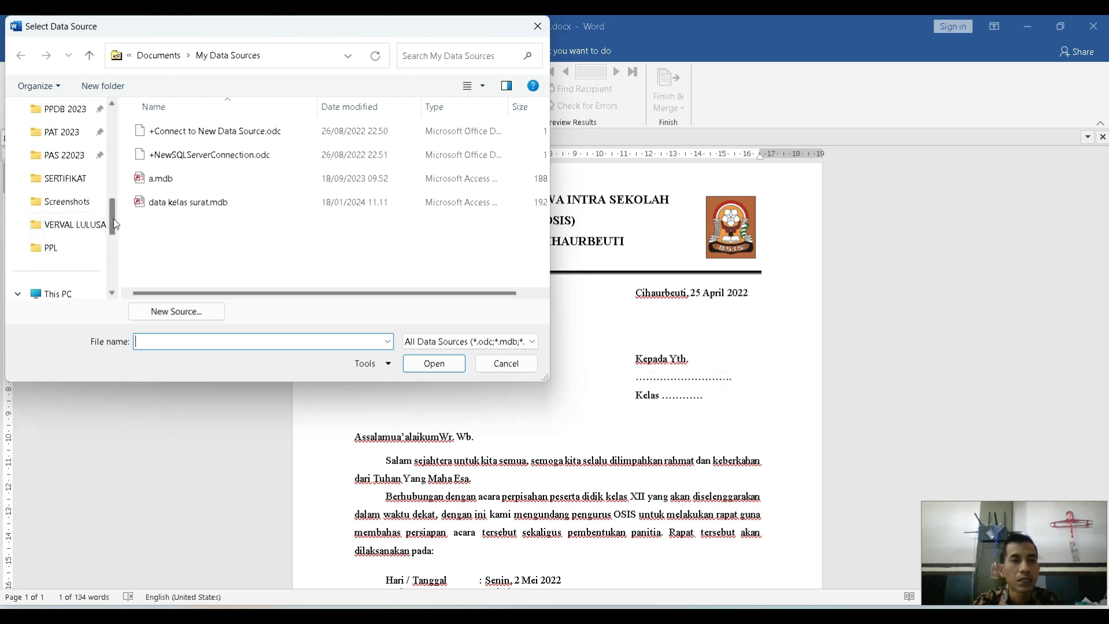
pyautogui.moveTo(116, 221); pyautogui.dragTo(115, 217)
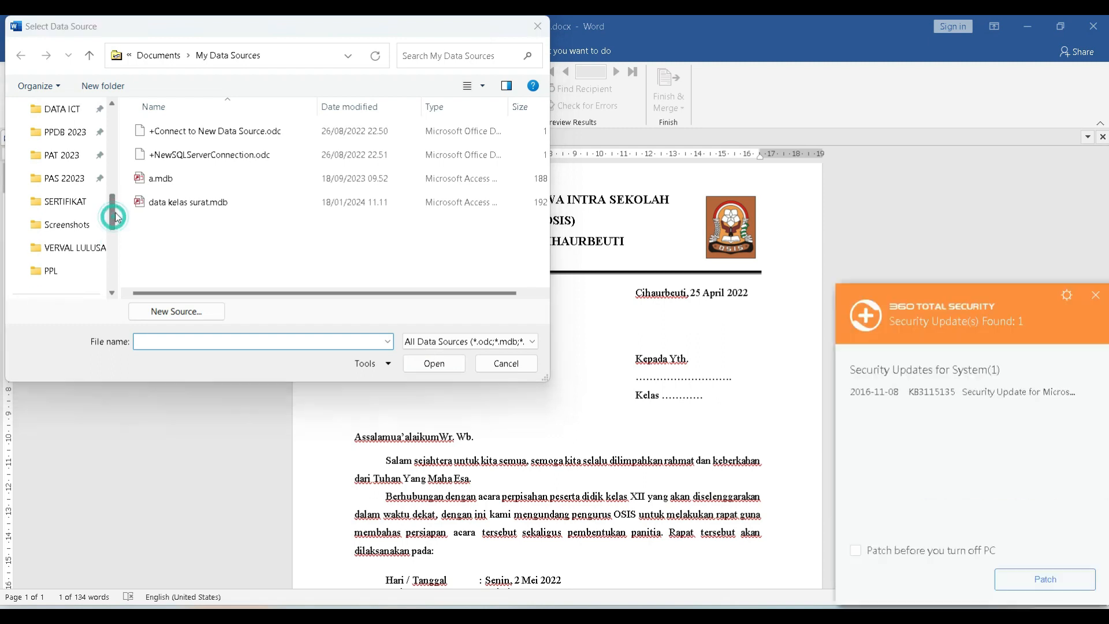
pyautogui.click(65, 272)
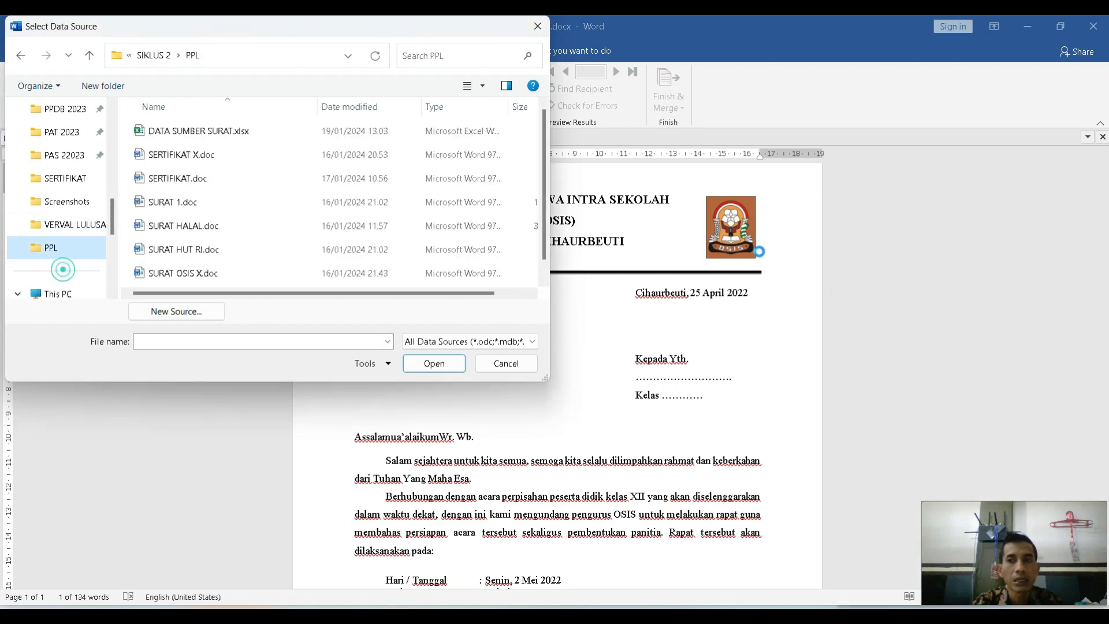
pyautogui.click(209, 133)
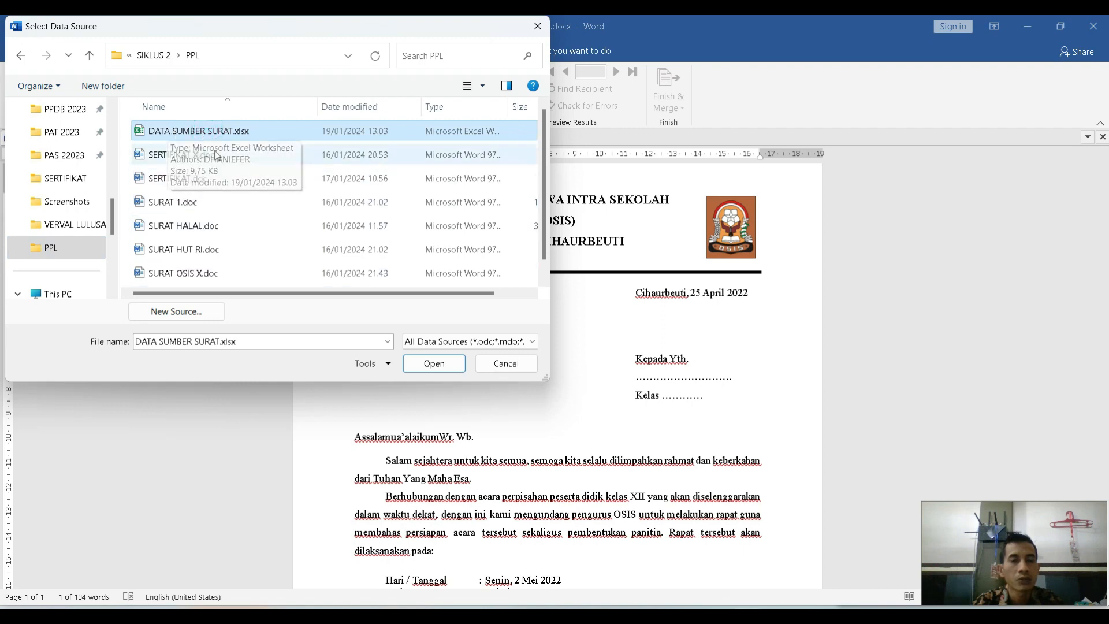
pyautogui.click(444, 367)
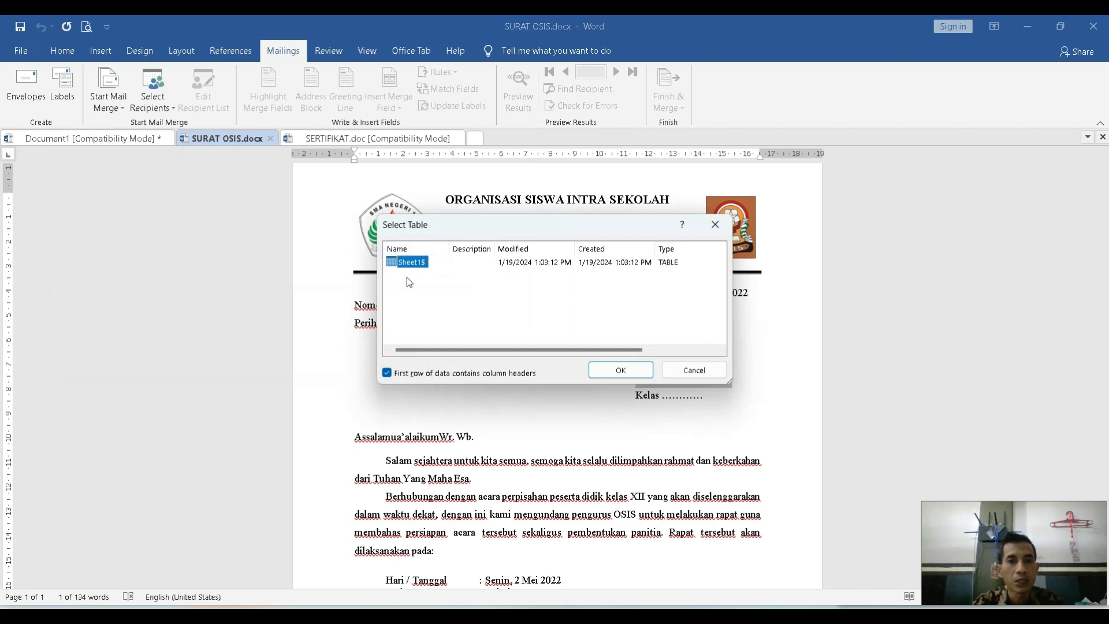
pyautogui.click(621, 371)
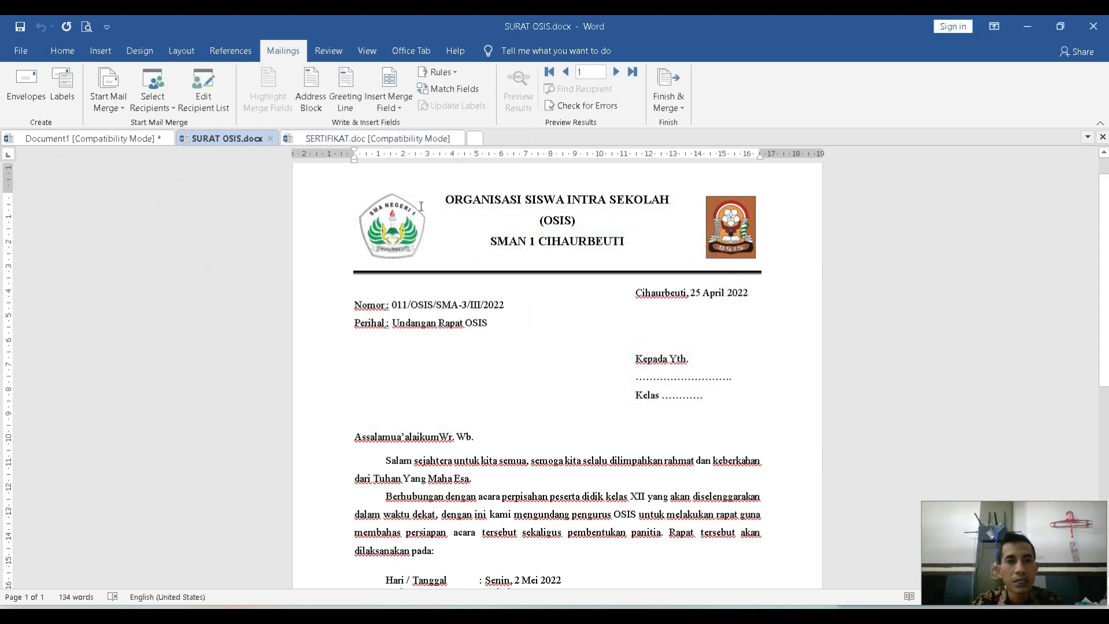
# Delete the dotted name and class placeholders under Kepada Yth., keeping the word Kelas, and place the cursor on the empty name line.
pyautogui.moveTo(638, 378); pyautogui.dragTo(662, 395)
pyautogui.press('Delete')
pyautogui.press('Delete')
pyautogui.click(648, 378)
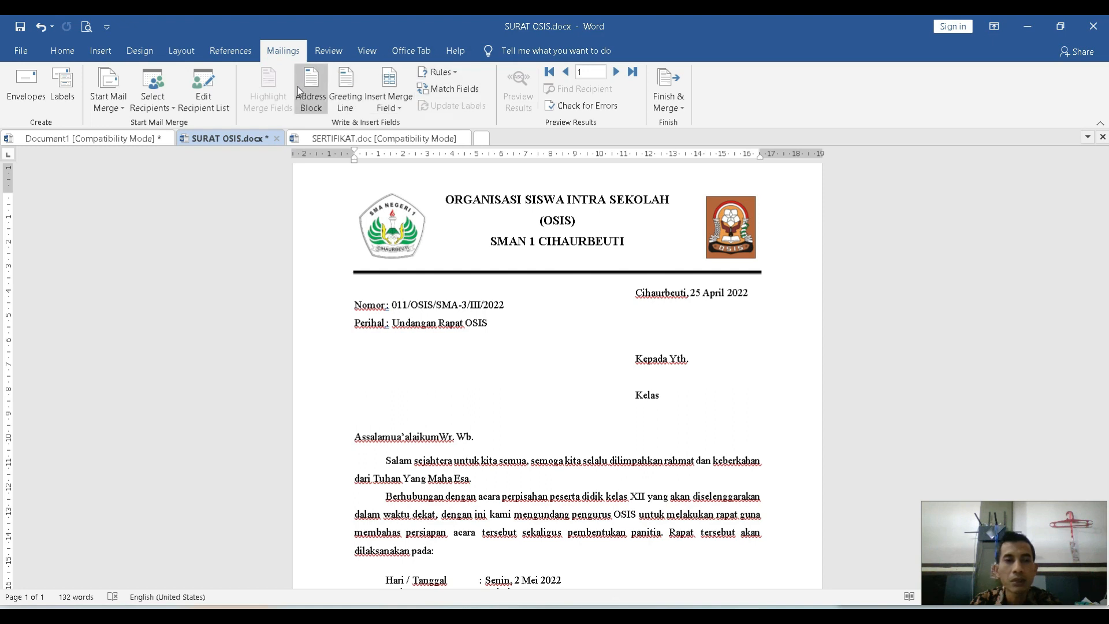
# Insert the Nama_Siswa merge field on the empty name line under Kepada Yth. and the Kelas merge field after the word Kelas.
pyautogui.click(400, 108)
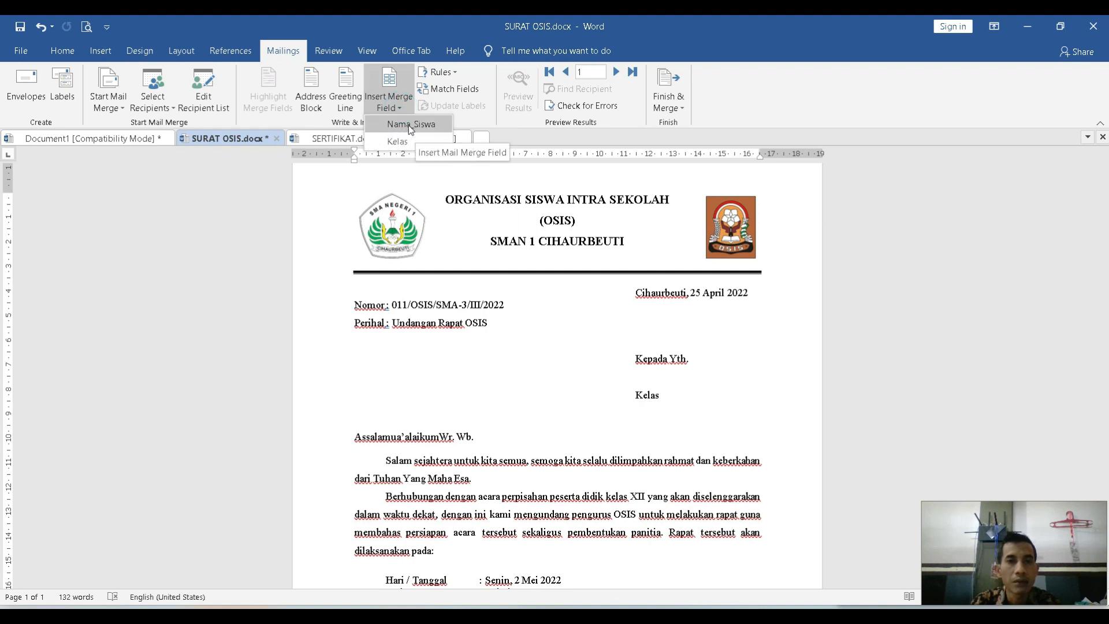
pyautogui.click(411, 125)
pyautogui.click(679, 392)
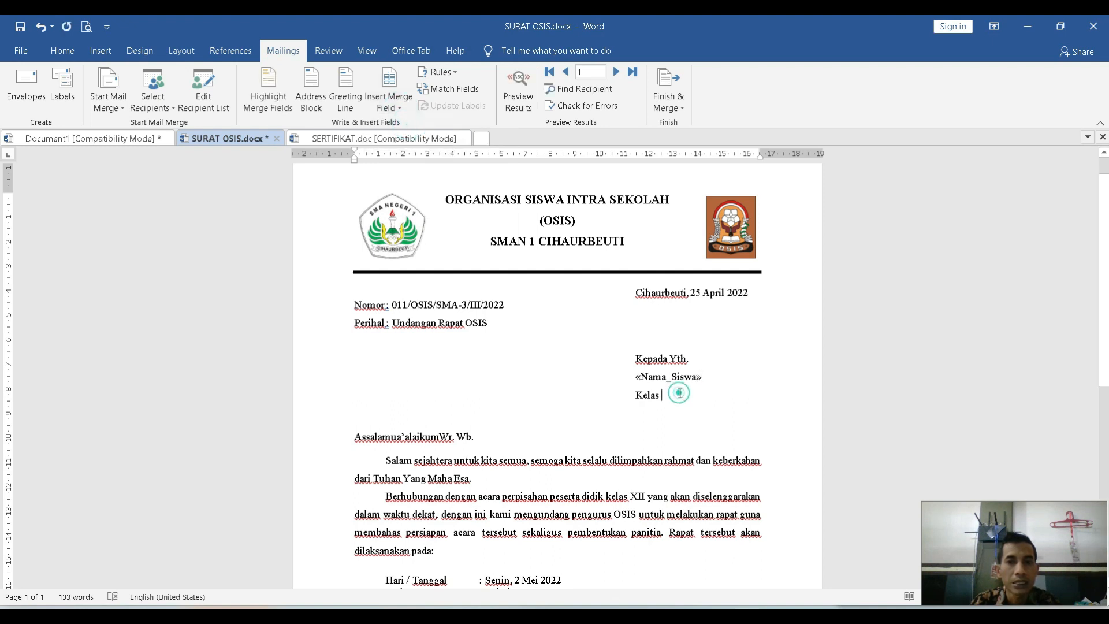
pyautogui.click(393, 109)
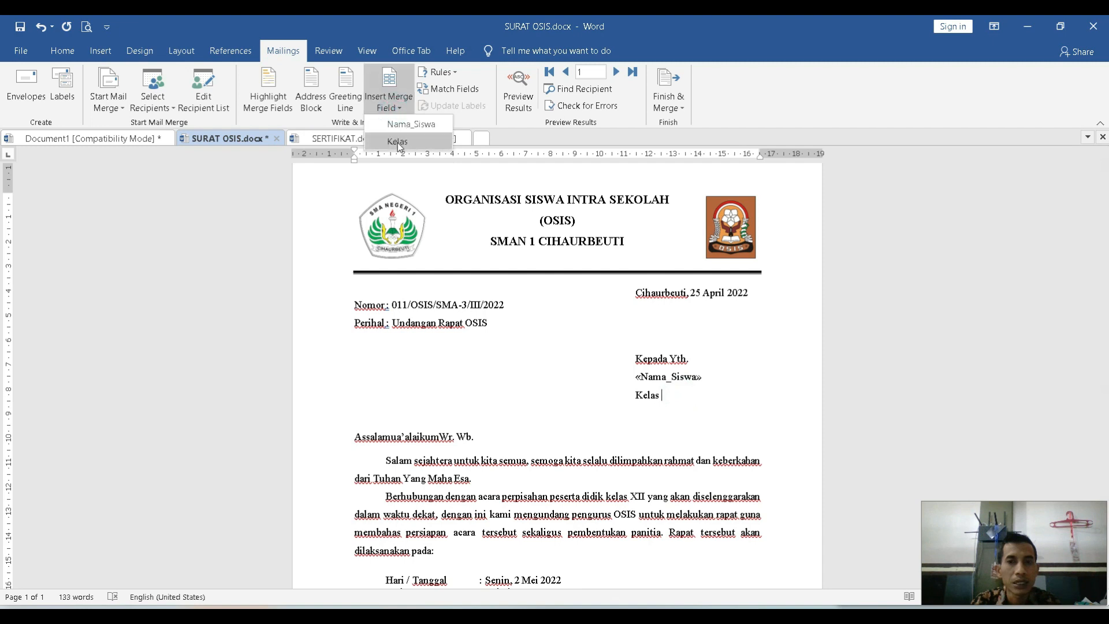
pyautogui.click(398, 142)
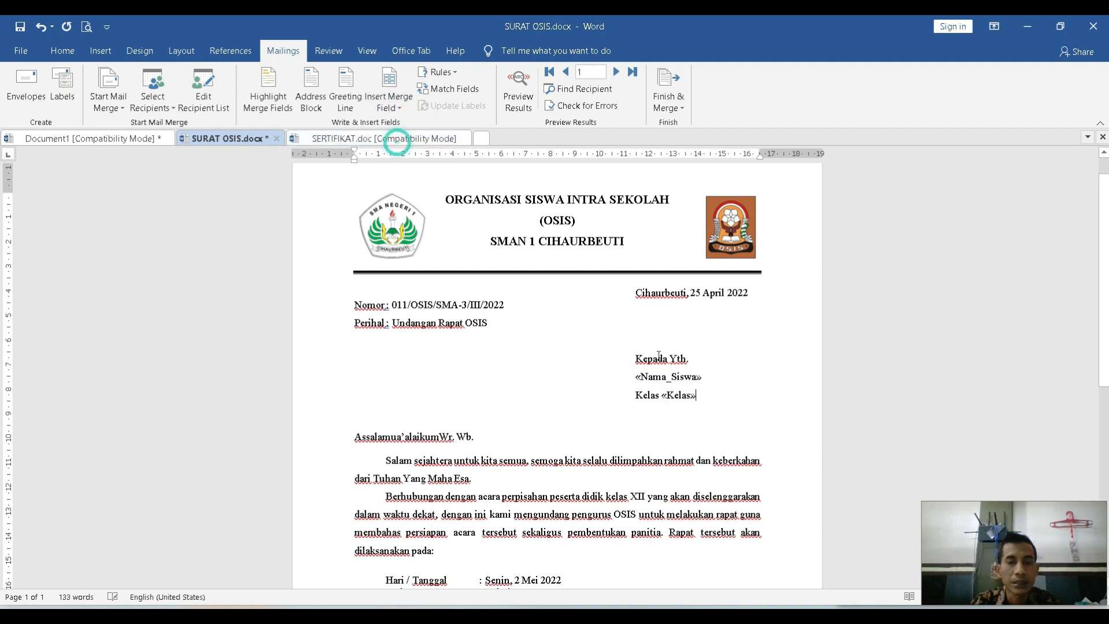
# Examine the student name and class merge fields in the letter's address block.
pyautogui.doubleClick(705, 376)
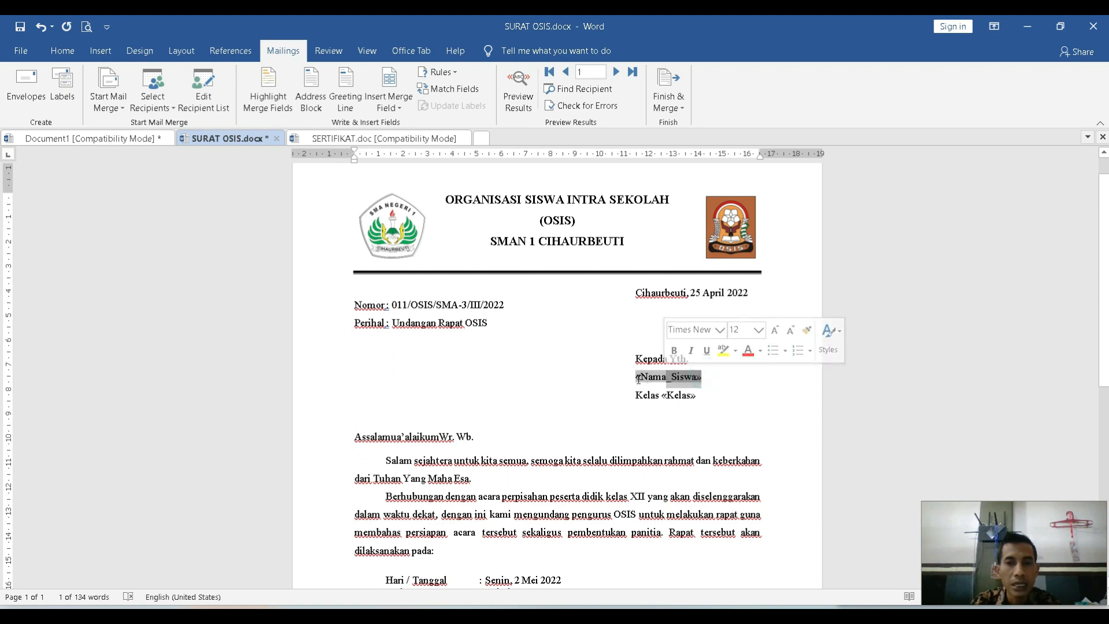
pyautogui.click(704, 377)
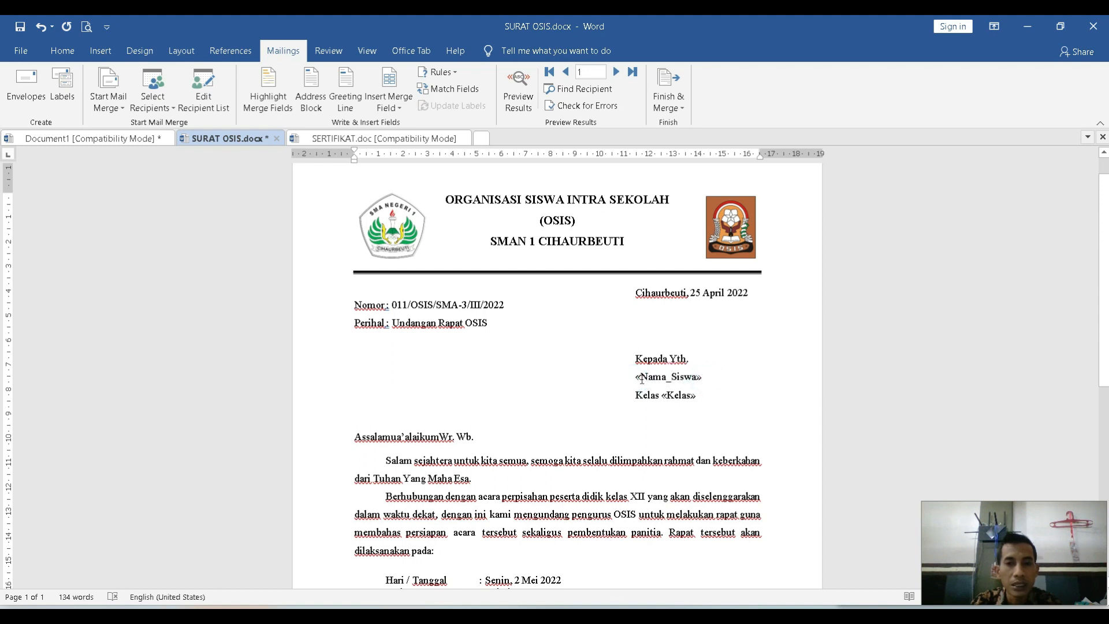
pyautogui.click(643, 377)
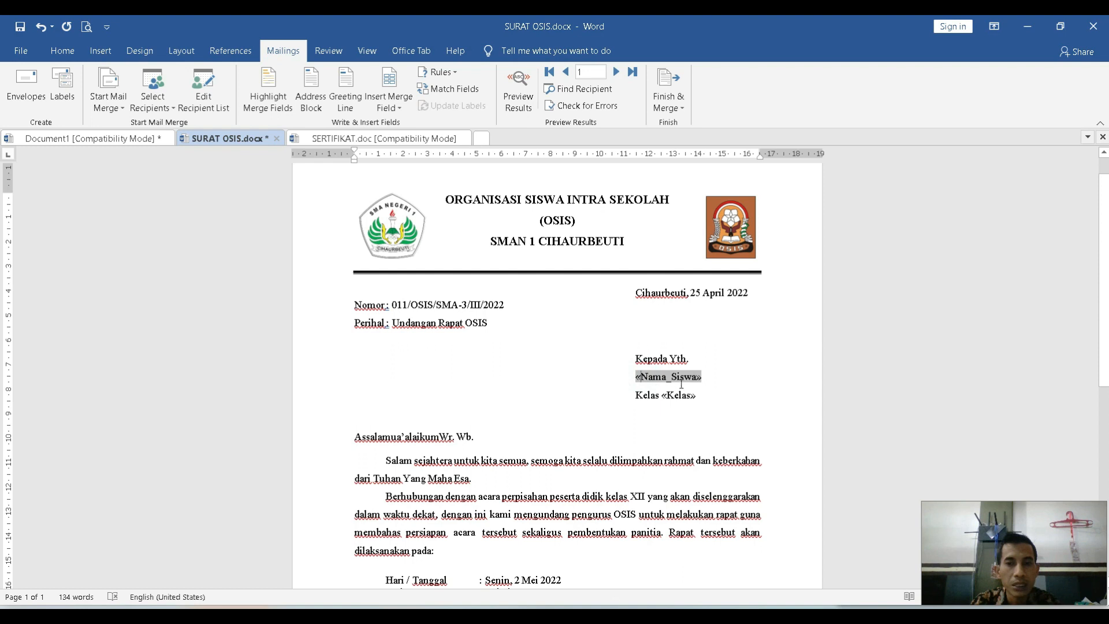
pyautogui.click(705, 377)
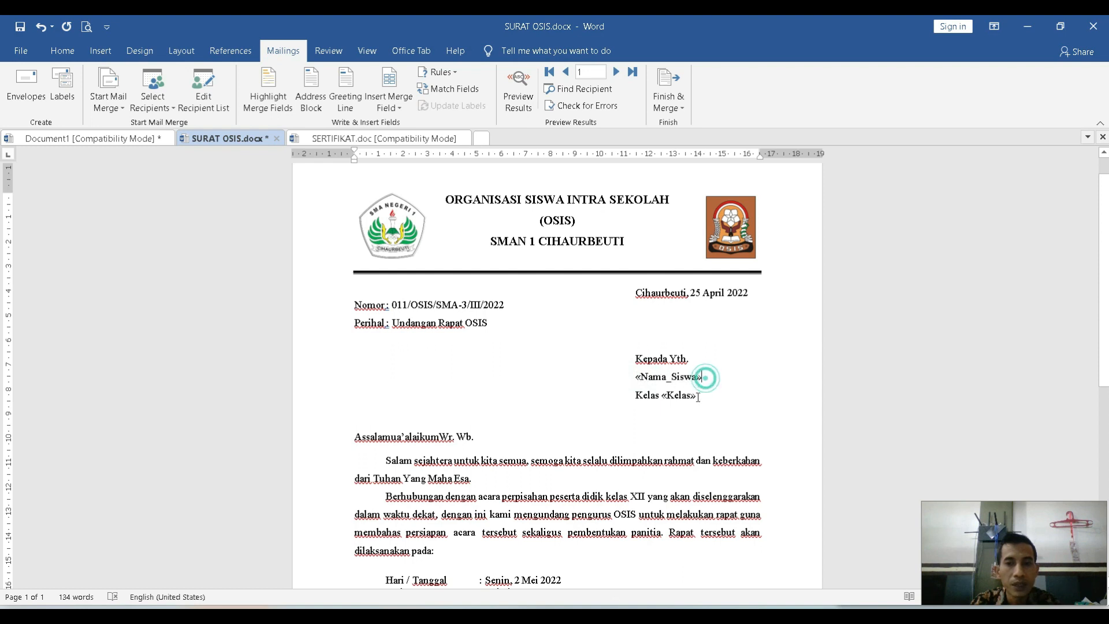
pyautogui.click(638, 378)
pyautogui.doubleClick(678, 395)
pyautogui.click(697, 395)
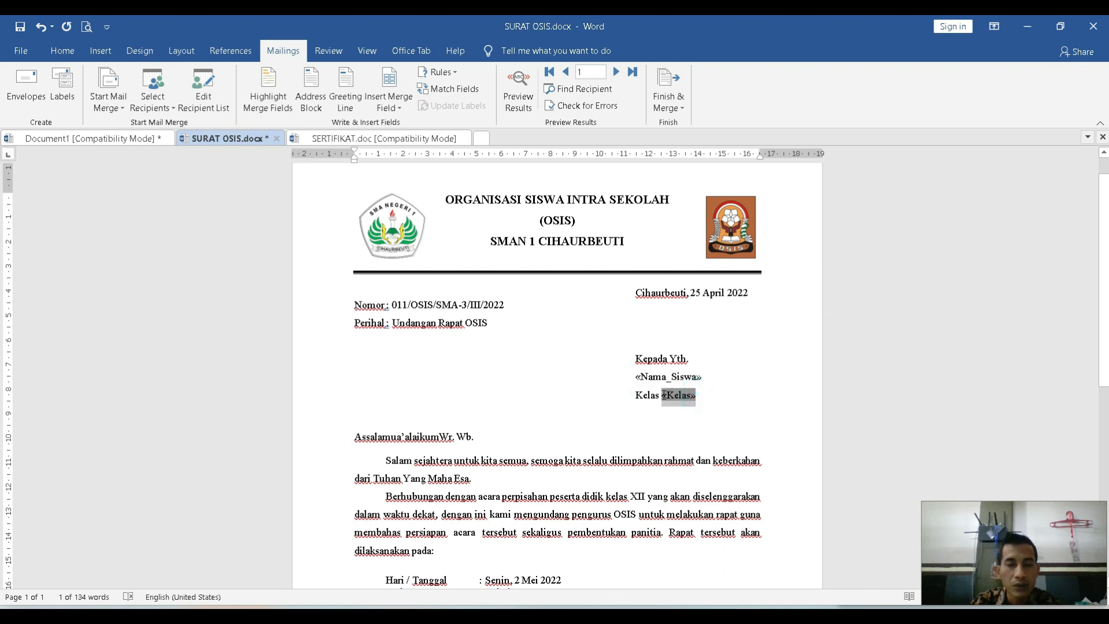
pyautogui.click(703, 397)
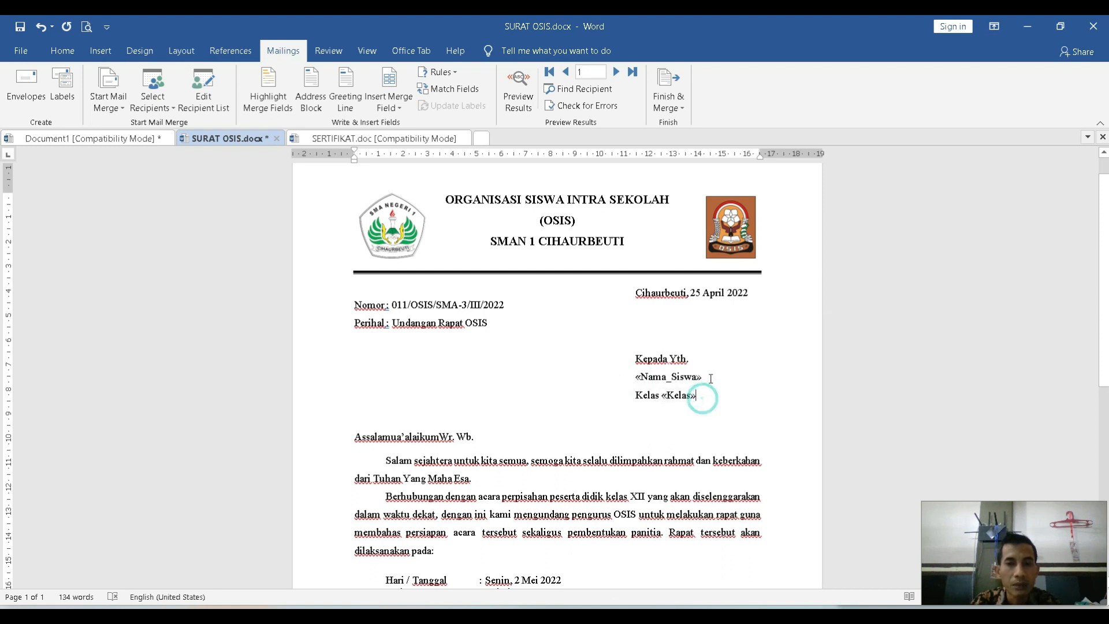
pyautogui.click(709, 377)
pyautogui.moveTo(642, 377); pyautogui.dragTo(636, 377)
pyautogui.moveTo(705, 396); pyautogui.dragTo(670, 397)
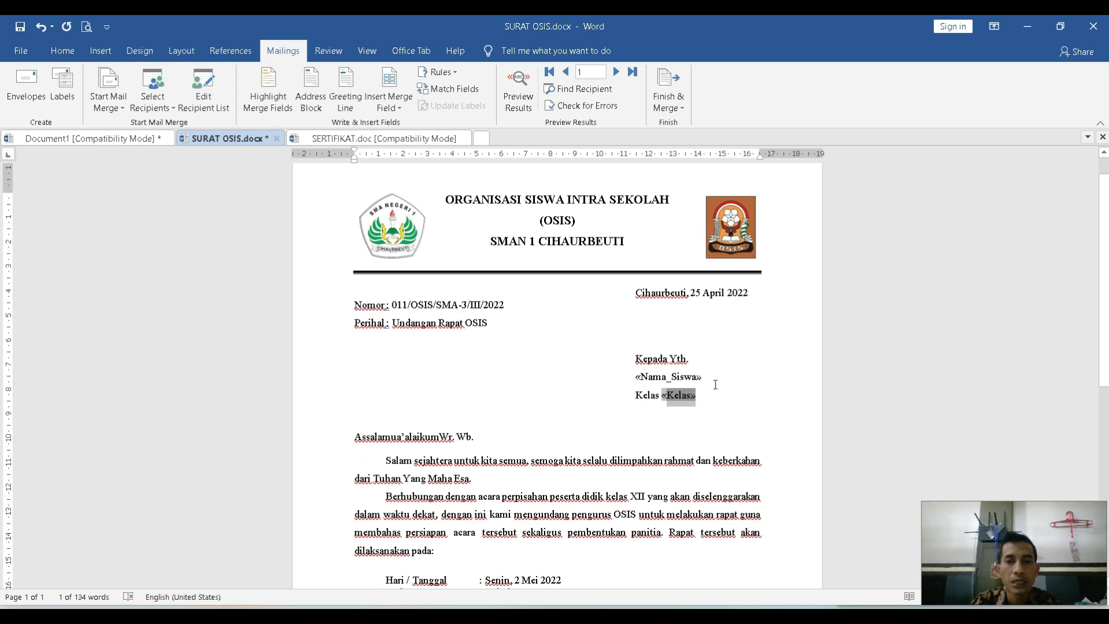
pyautogui.click(603, 370)
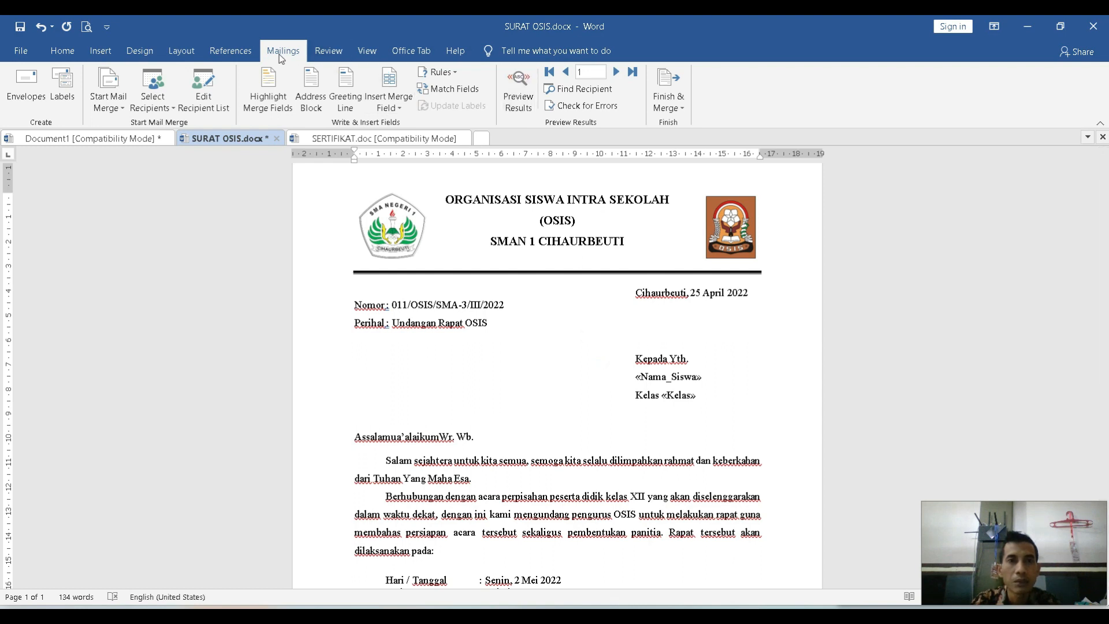
# Preview the merge results and step through the recipient records up to record 10.
pyautogui.click(522, 84)
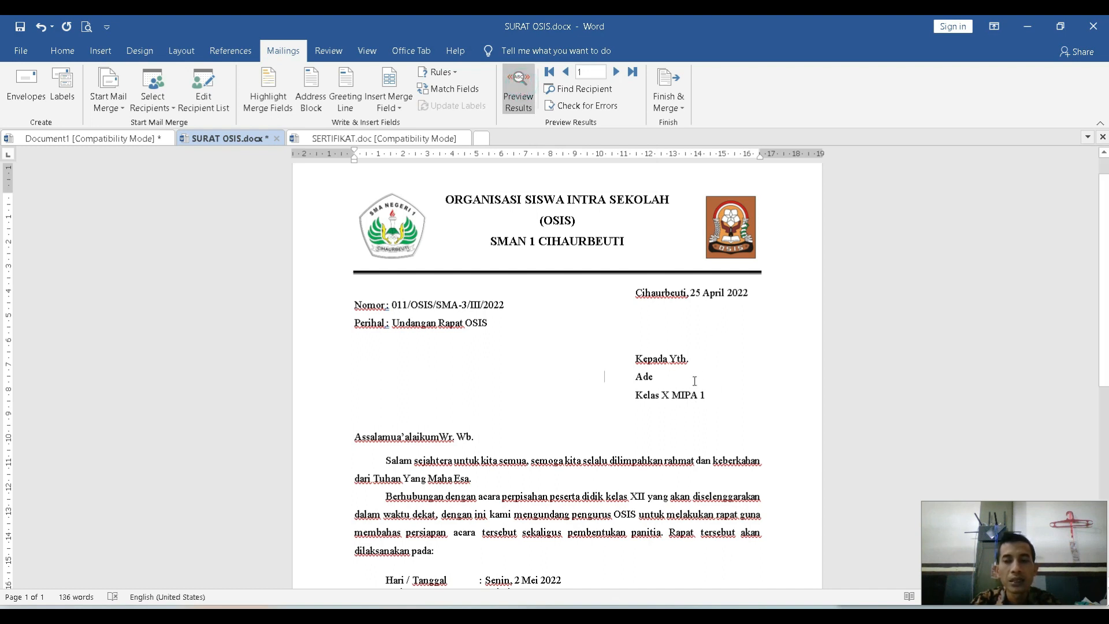
pyautogui.doubleClick(637, 376)
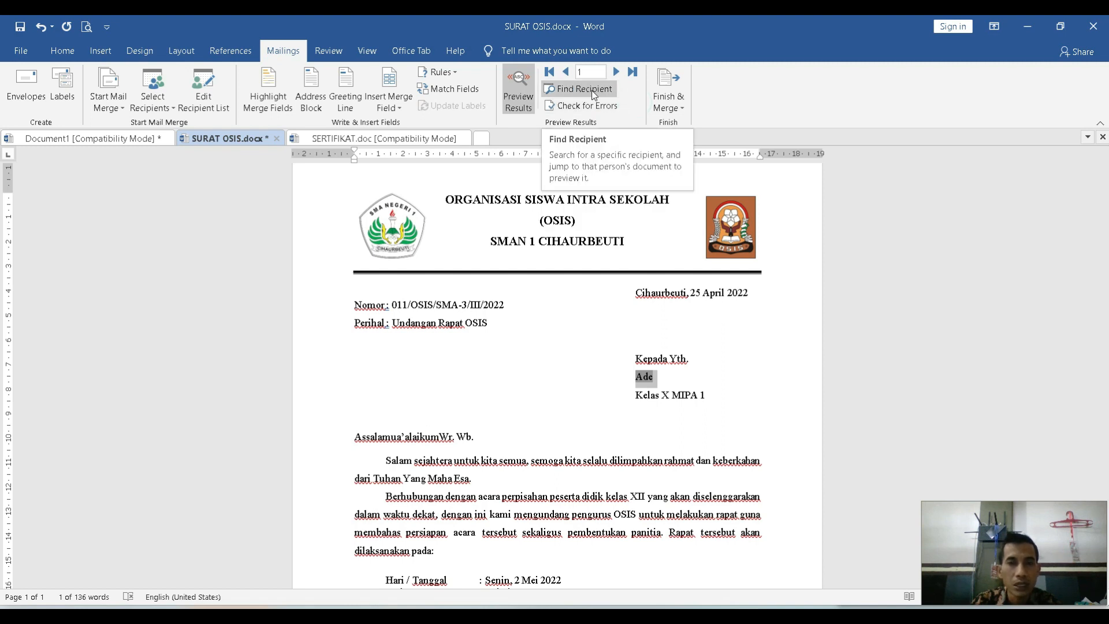
pyautogui.click(618, 74)
pyautogui.click(618, 75)
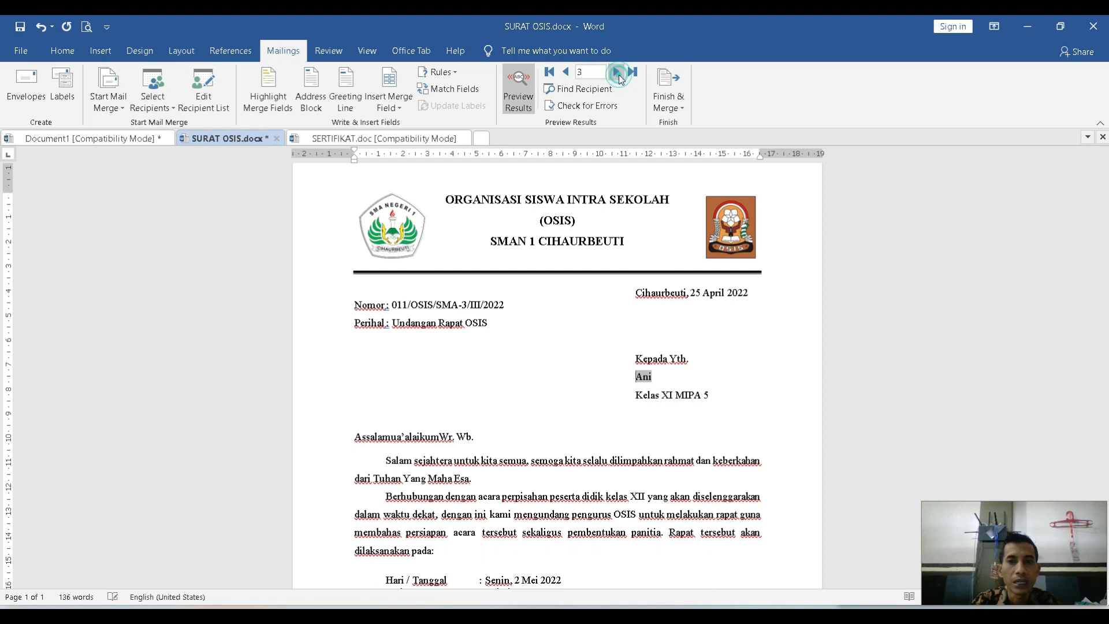
pyautogui.click(617, 72)
pyautogui.click(617, 72)
pyautogui.click(618, 73)
pyautogui.click(617, 73)
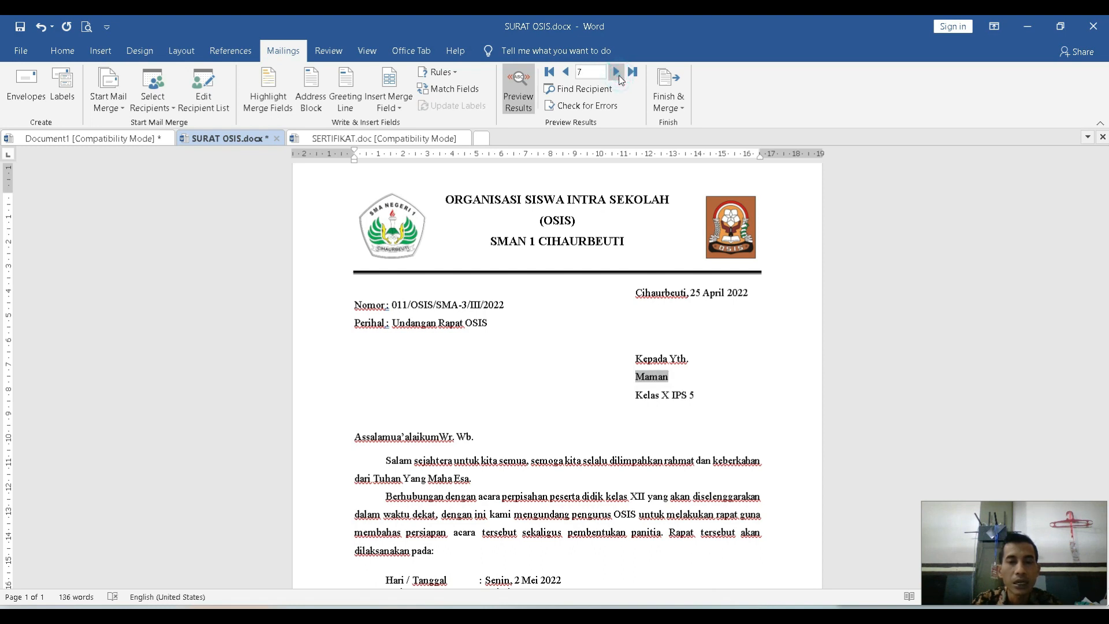
pyautogui.click(617, 73)
pyautogui.click(617, 72)
pyautogui.click(617, 73)
# Check the merged recipient name and class in the previewed letter for record 10.
pyautogui.click(690, 358)
pyautogui.scroll(-2, 602, 395)
pyautogui.scroll(3, 602, 398)
pyautogui.click(673, 413)
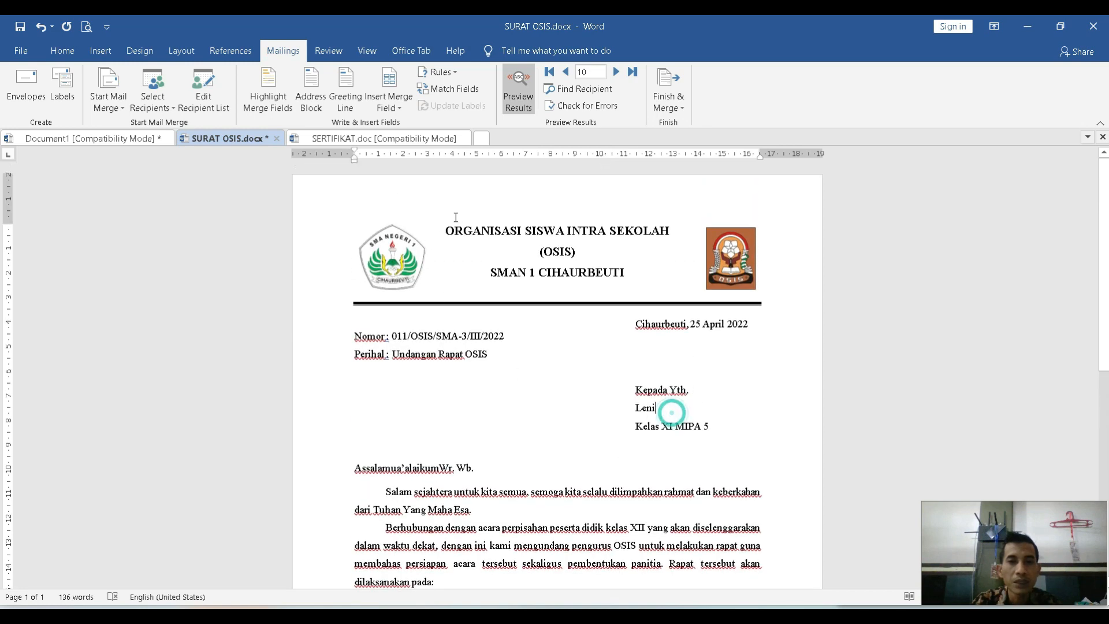
pyautogui.scroll(-1, 698, 367)
pyautogui.doubleClick(645, 345)
pyautogui.moveTo(661, 364); pyautogui.dragTo(713, 364)
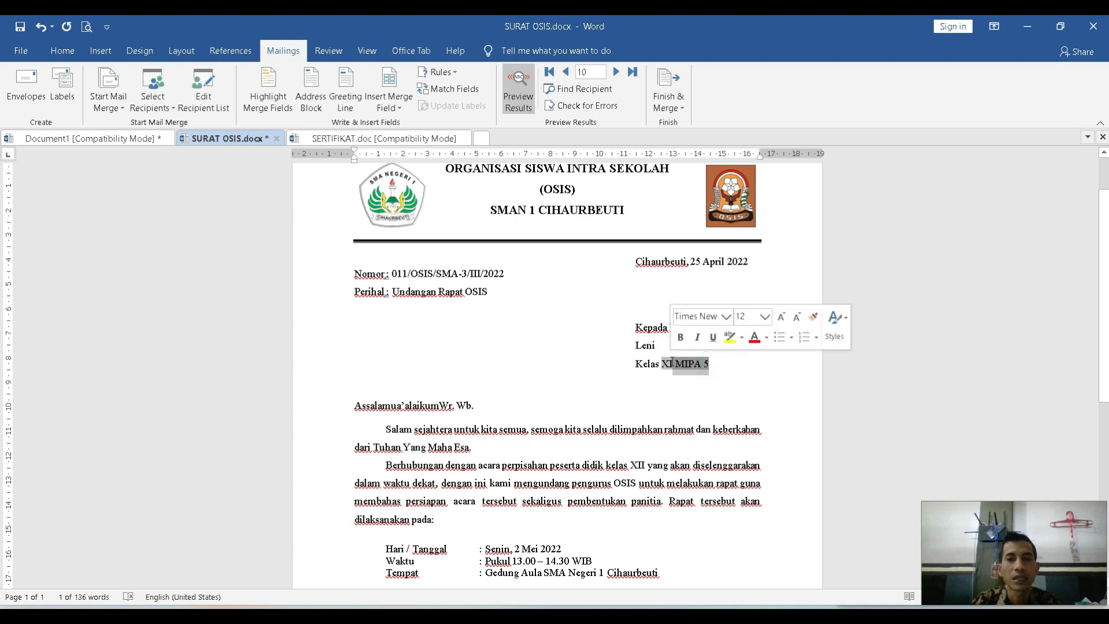
pyautogui.click(557, 336)
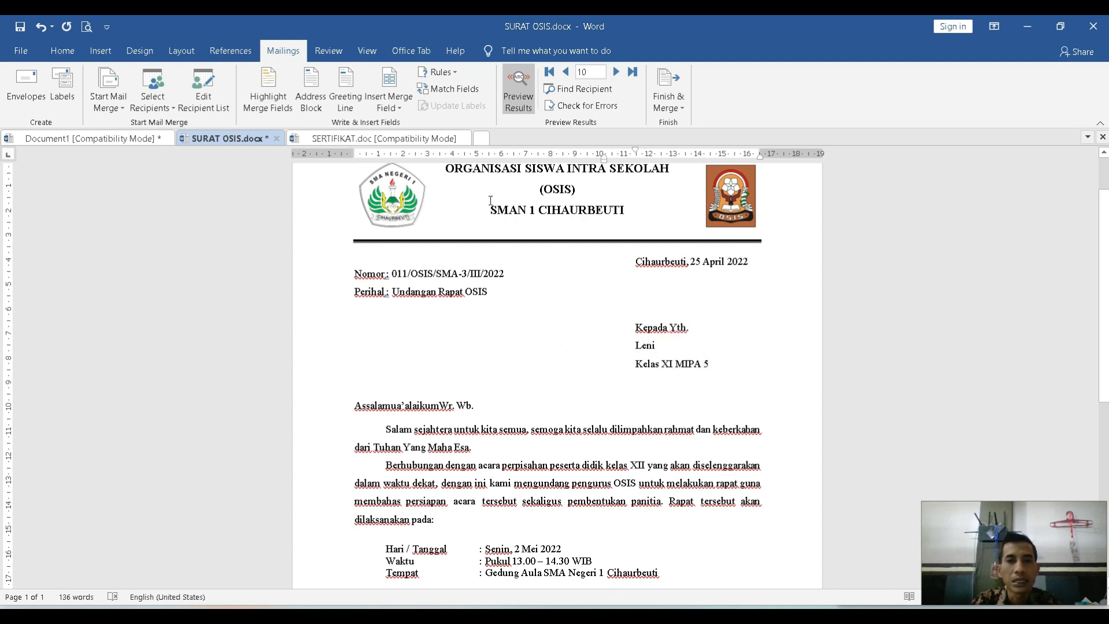
# Review the available Finish & Merge output options and the recipient name line in the previewed letter.
pyautogui.click(682, 113)
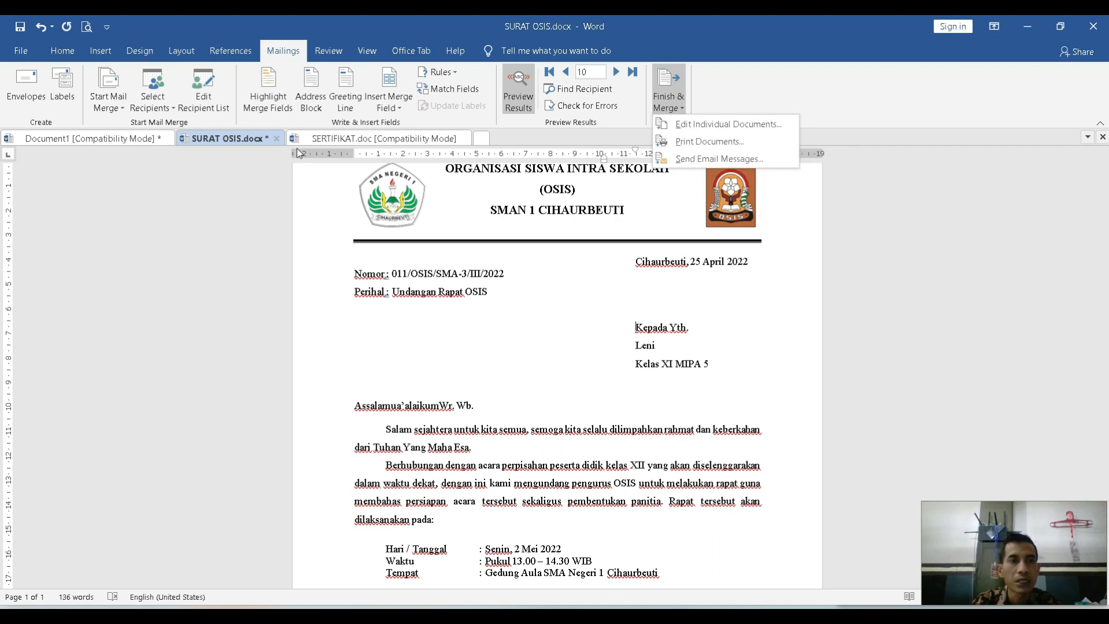
pyautogui.click(525, 307)
pyautogui.scroll(1, 570, 365)
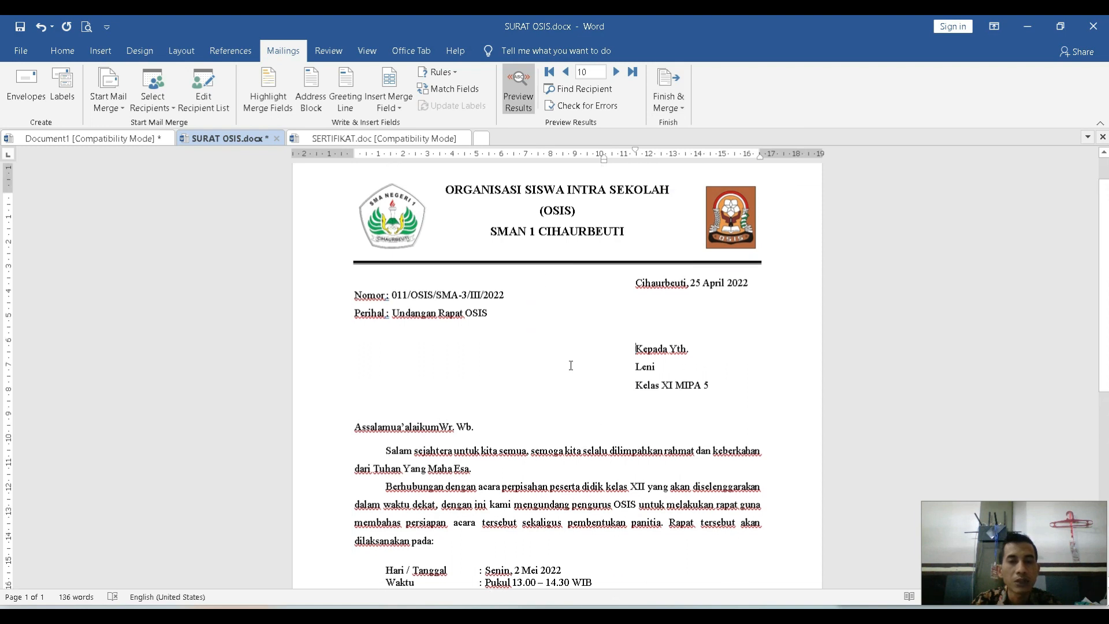
pyautogui.scroll(1, 571, 365)
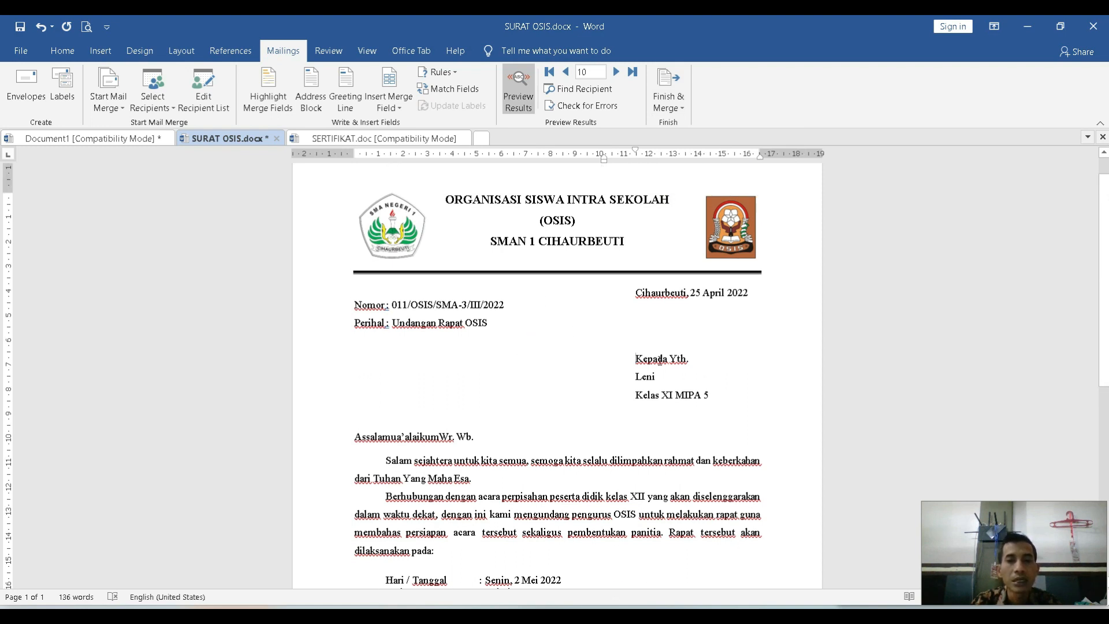
pyautogui.moveTo(660, 377); pyautogui.dragTo(633, 376)
pyautogui.click(549, 374)
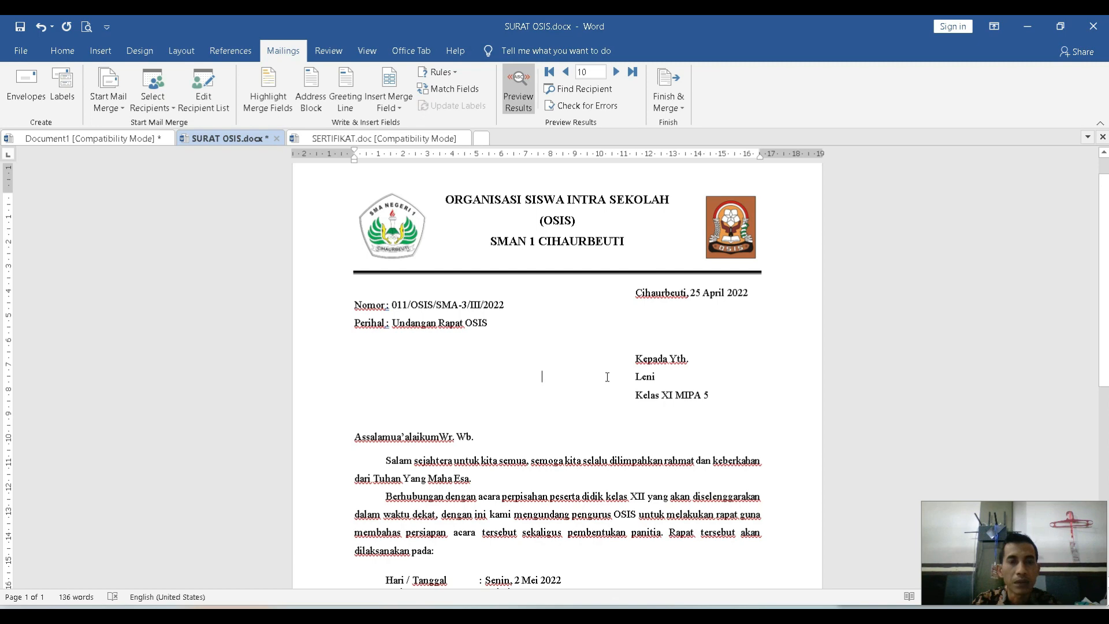
# In SERTIFIKAT.doc, delete the recipient's name under Diberikan kepada, keeping an empty line above the rule.
pyautogui.click(424, 141)
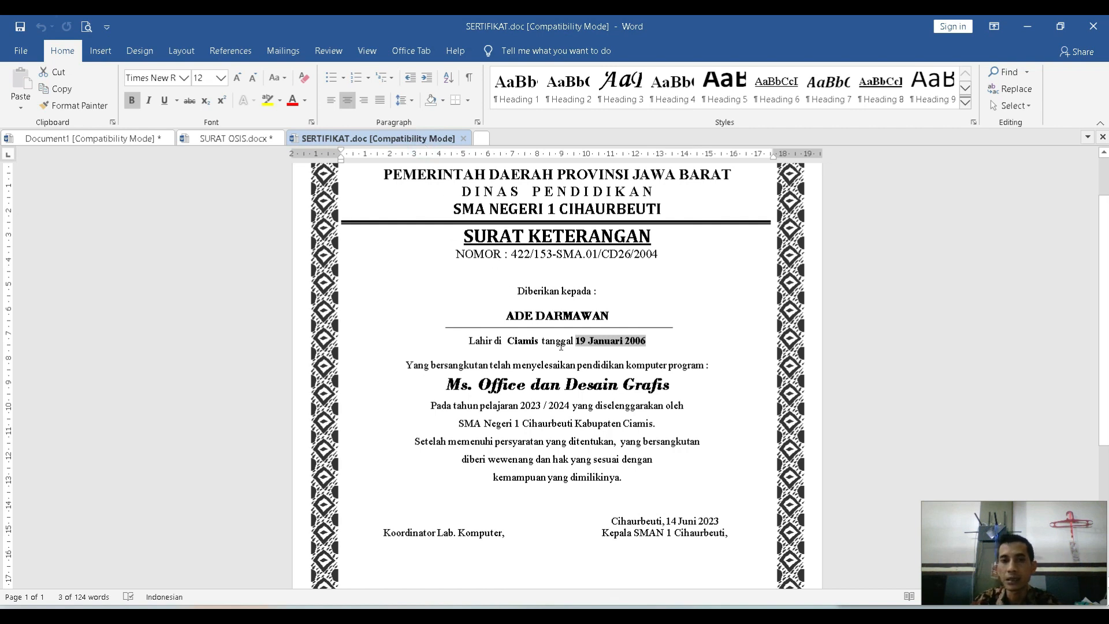
pyautogui.scroll(2, 520, 267)
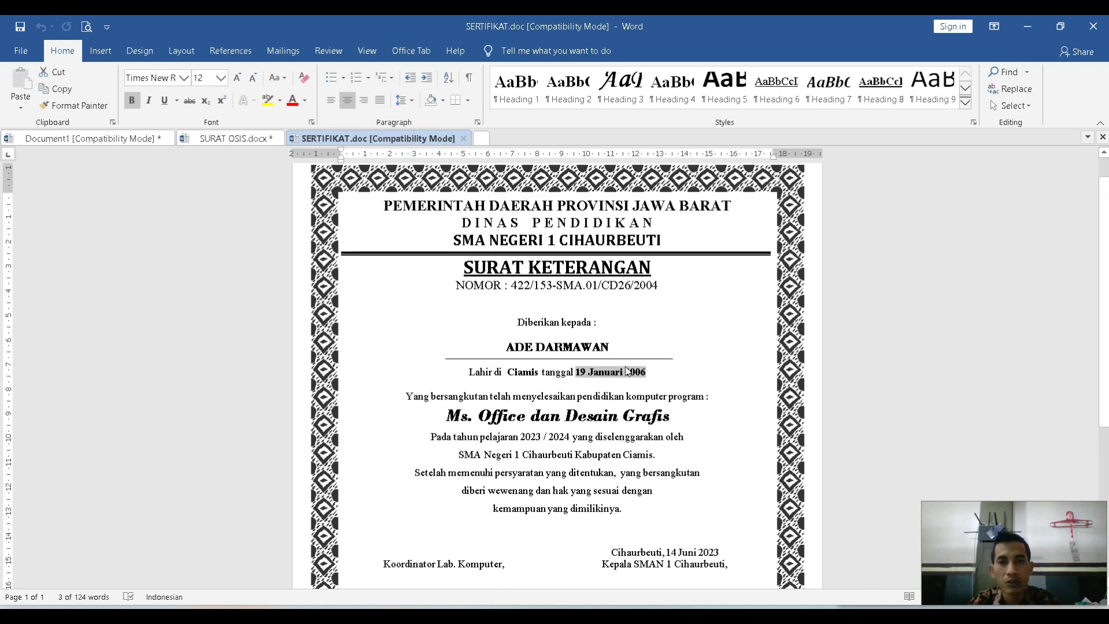
pyautogui.click(623, 343)
pyautogui.moveTo(629, 345); pyautogui.dragTo(504, 346)
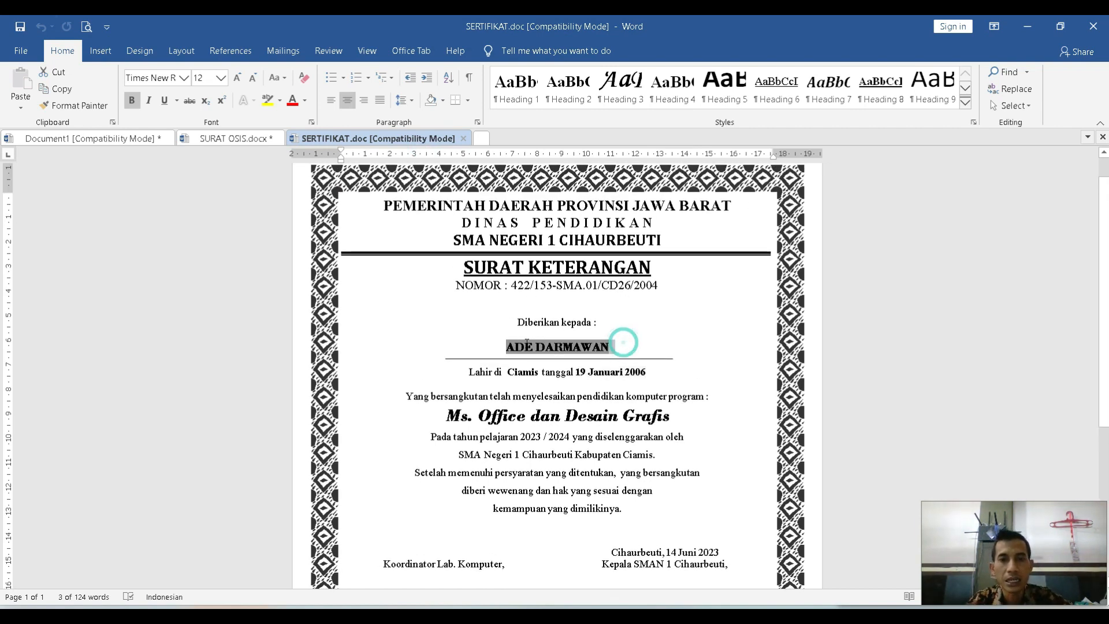
pyautogui.press('BackSpace')
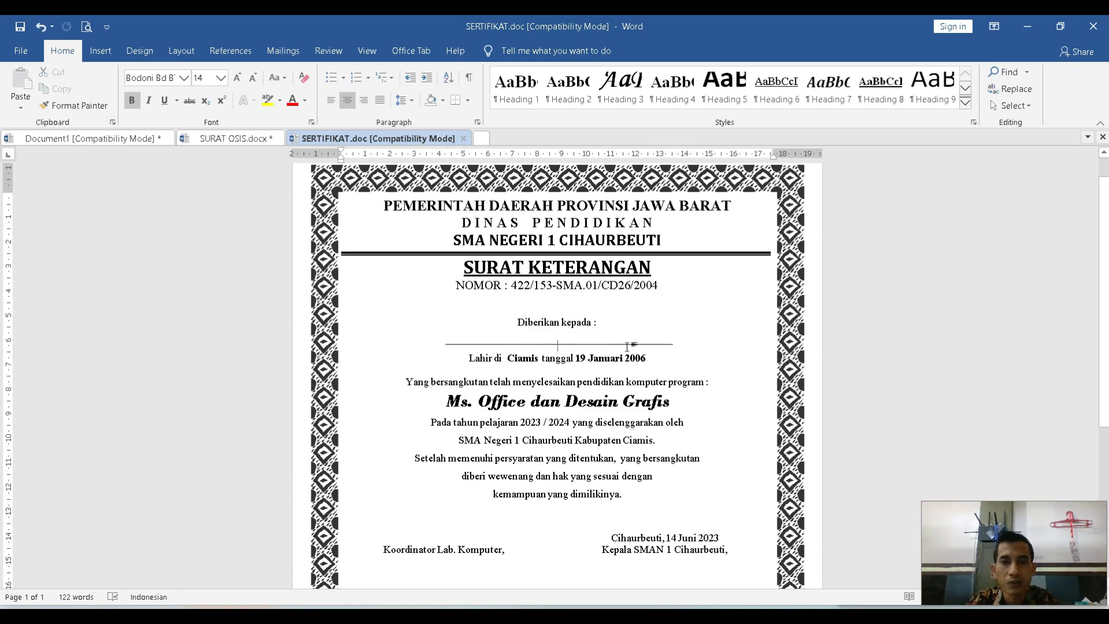
pyautogui.click(618, 339)
pyautogui.hotkey('ctrl', 'z')
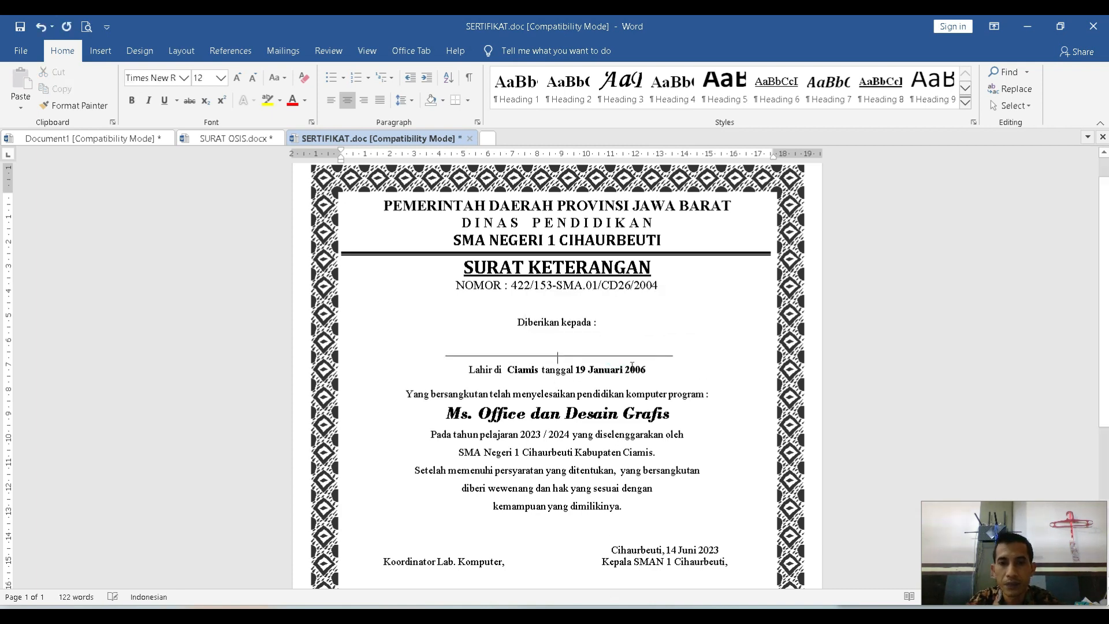
pyautogui.click(602, 339)
# Delete the birthplace and birth date in the Lahir di line of the certificate, keeping the word tanggal.
pyautogui.moveTo(648, 369); pyautogui.dragTo(542, 369)
pyautogui.press('BackSpace')
pyautogui.press('BackSpace')
pyautogui.click(598, 372)
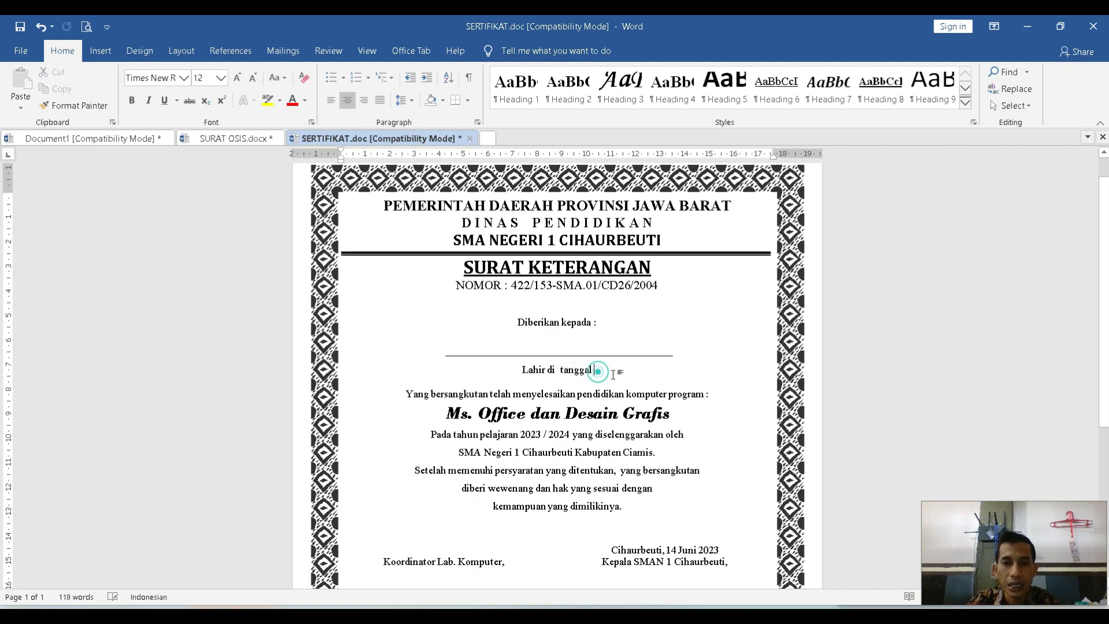
pyautogui.click(510, 348)
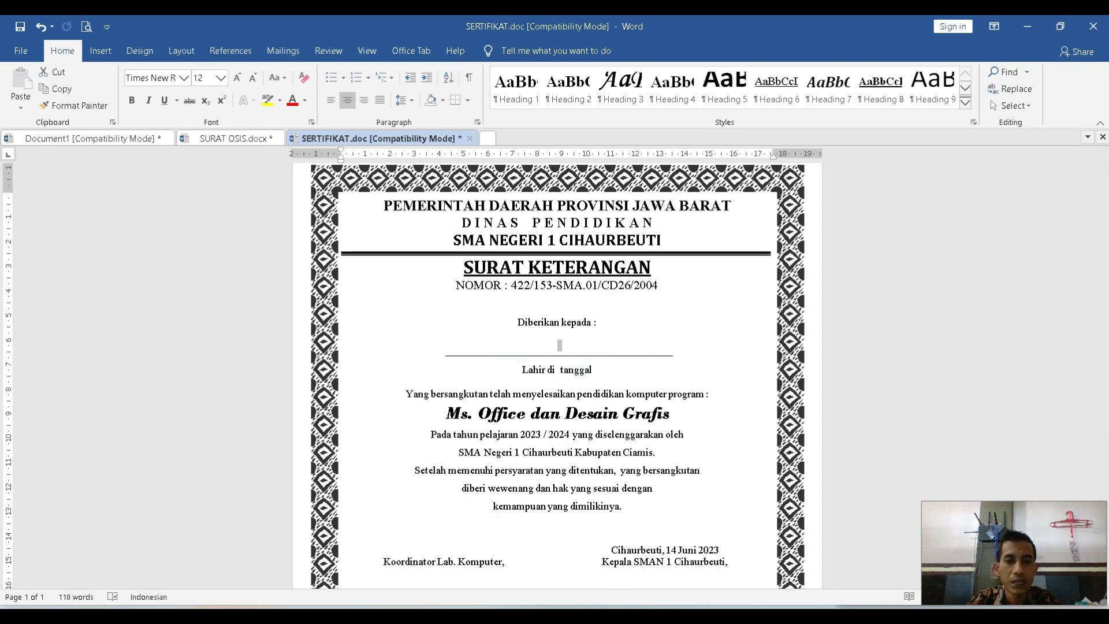
# Switch to Excel and create a new blank workbook.
pyautogui.press('super')
pyautogui.click(449, 196)
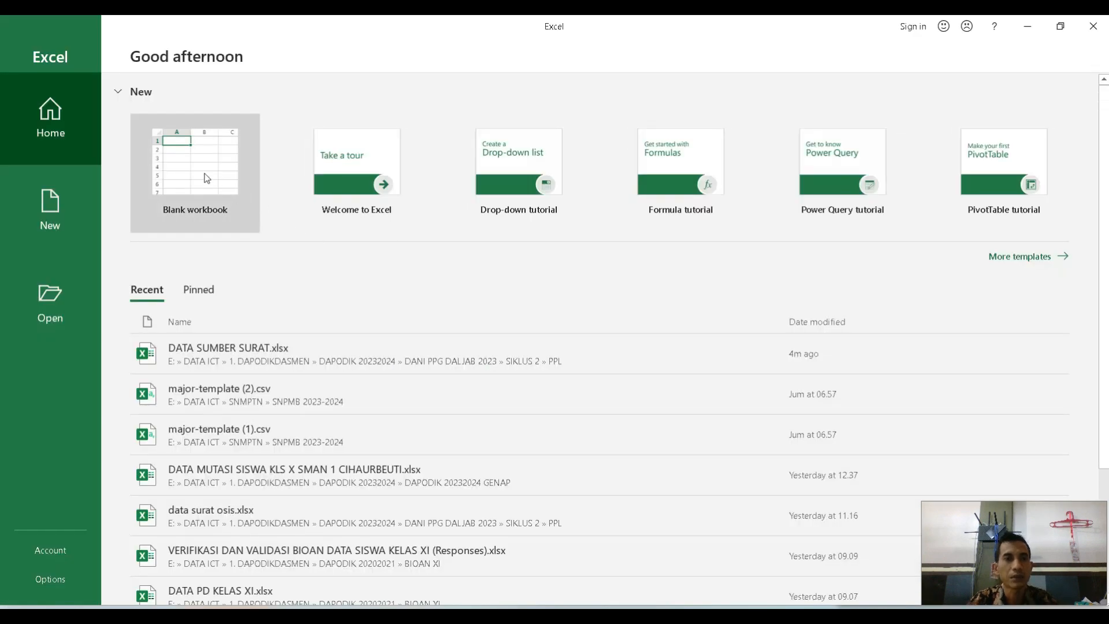
pyautogui.click(204, 172)
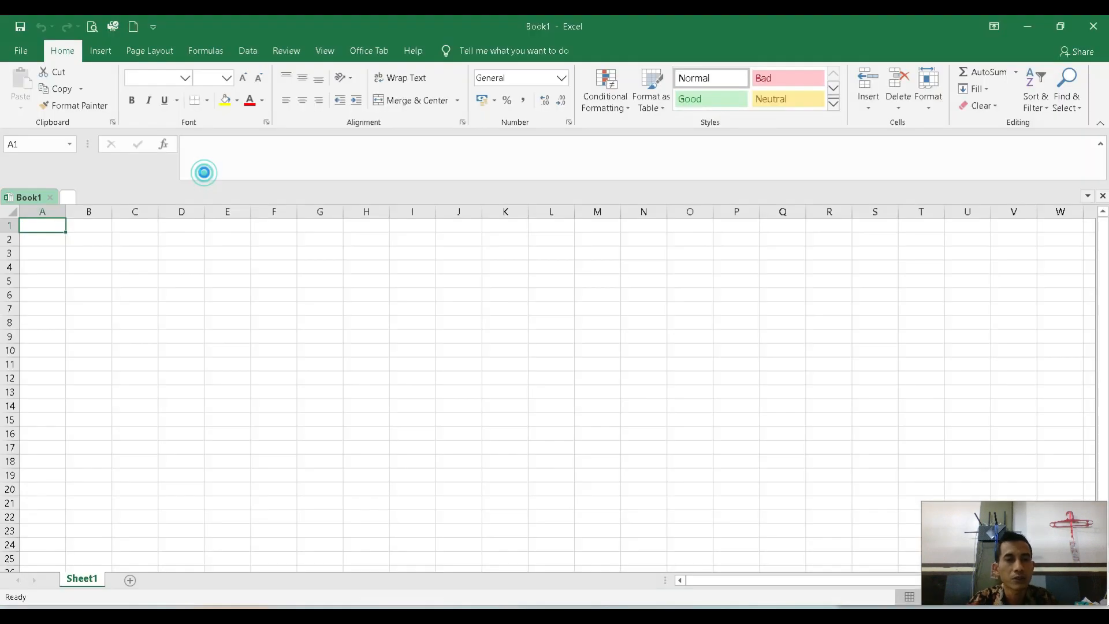
# Widen column A slightly and enter the headers Nama, Tempat and Tanggal in A1:C1.
pyautogui.moveTo(65, 211); pyautogui.dragTo(89, 212)
pyautogui.click(61, 226)
pyautogui.write('Nama')
pyautogui.press('Tab')
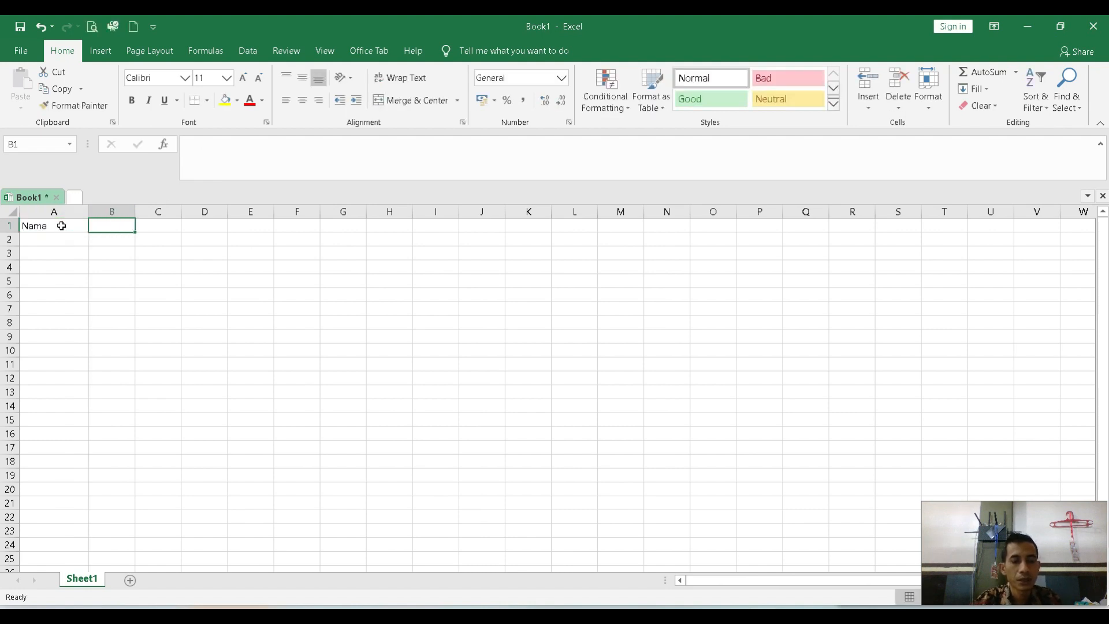
pyautogui.write('Tempat')
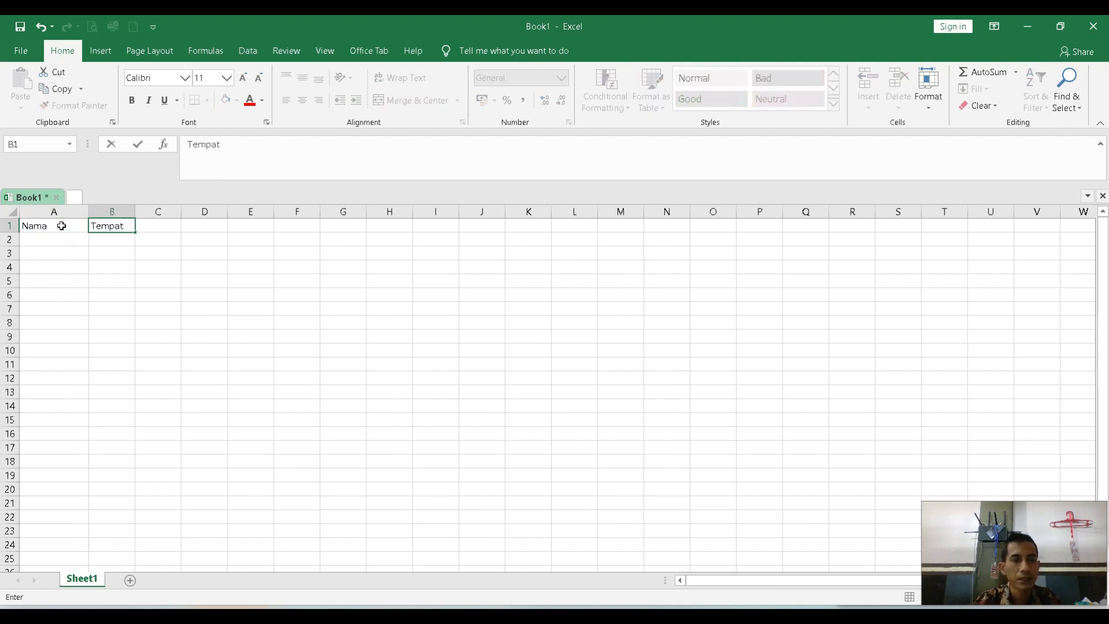
pyautogui.press('Tab')
pyautogui.write('Tanggal')
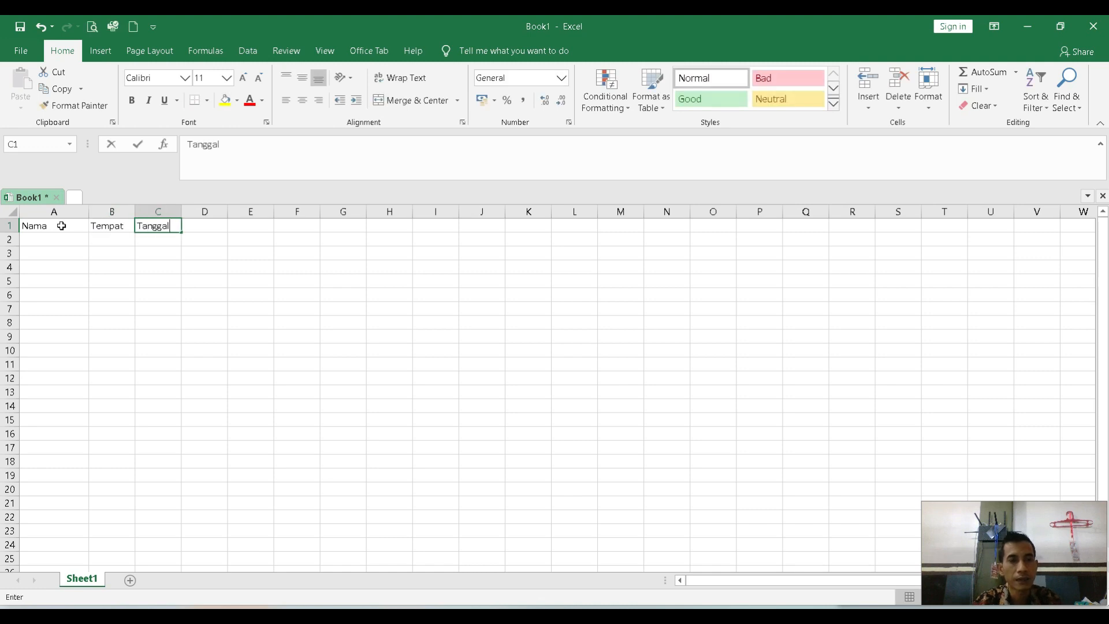
pyautogui.press('Down')
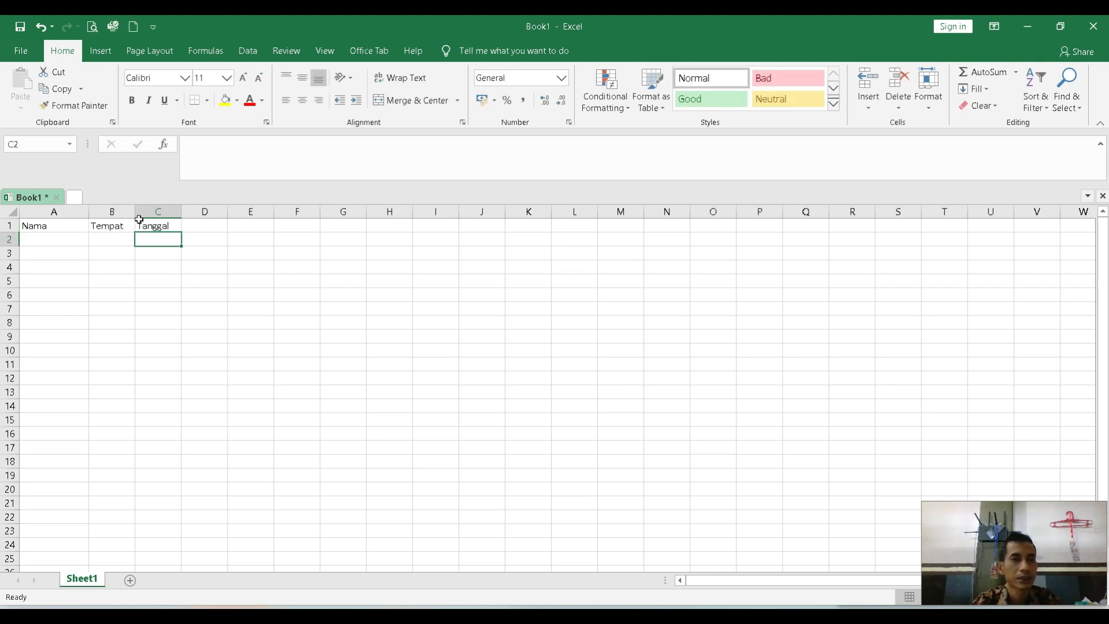
# Widen the Tempat and Tanggal columns and make the headers in A1:C1 bold.
pyautogui.moveTo(182, 211); pyautogui.dragTo(153, 211)
pyautogui.moveTo(46, 226); pyautogui.dragTo(165, 225)
pyautogui.click(136, 101)
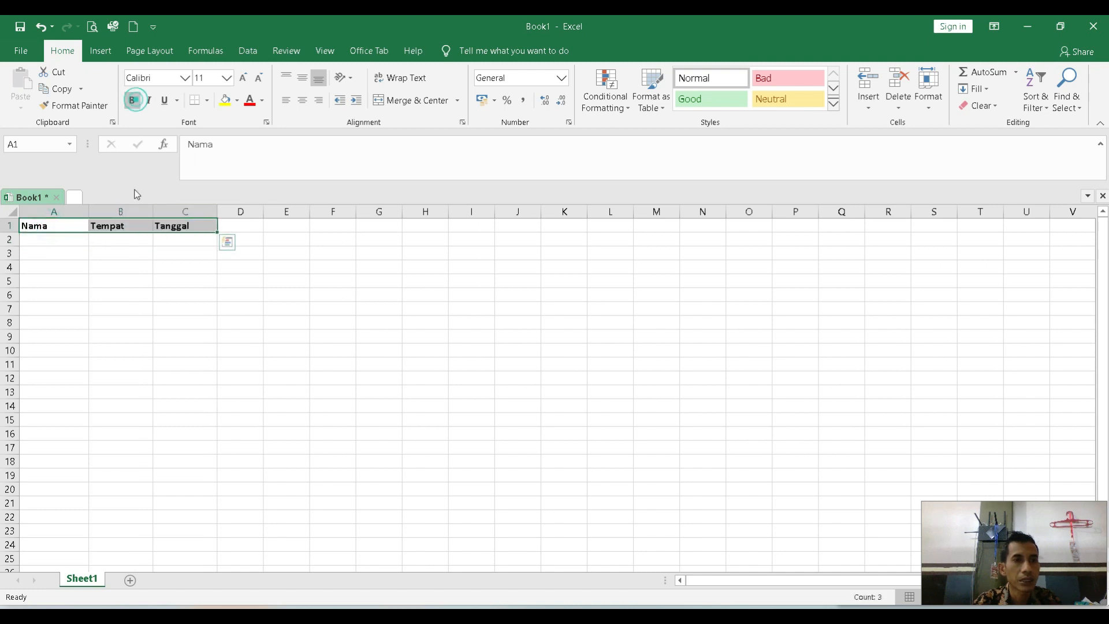
# Enter the first two recipients' full names under Nama in A2 and A3.
pyautogui.click(53, 242)
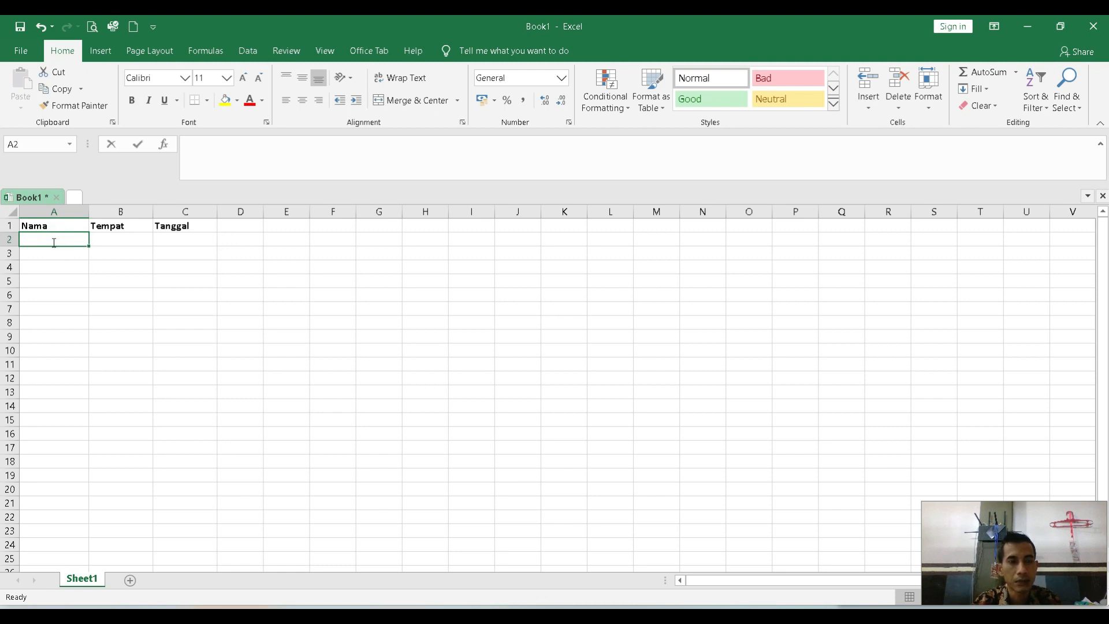
pyautogui.press('Return')
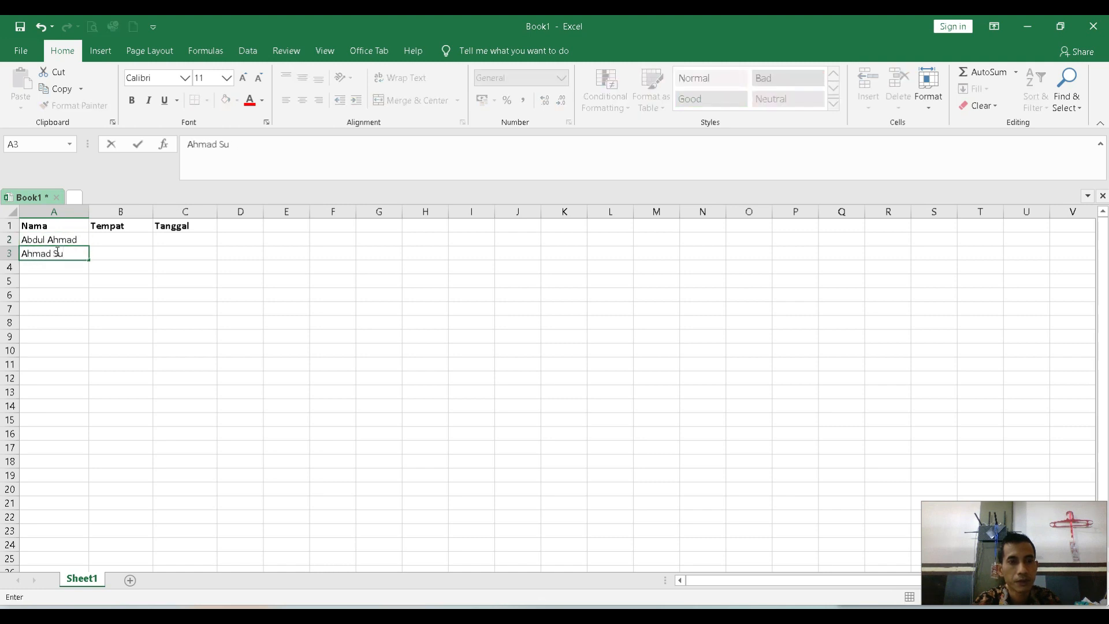
pyautogui.press('Return')
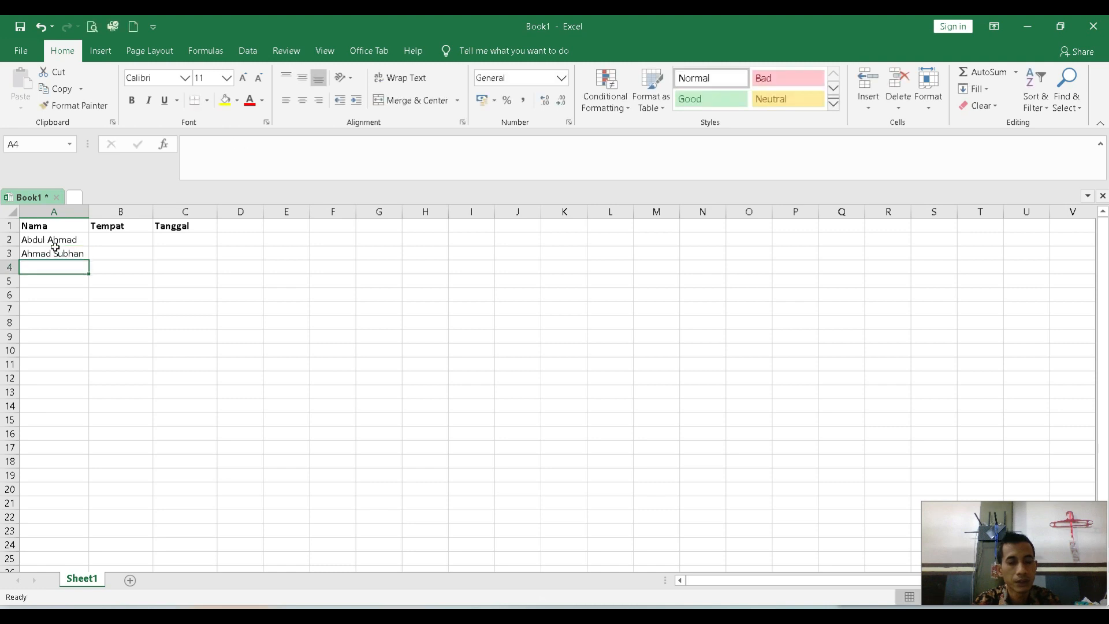
# Enter the third recipient's full name in A4 and widen the Nama column to fit it.
pyautogui.write('Abd')
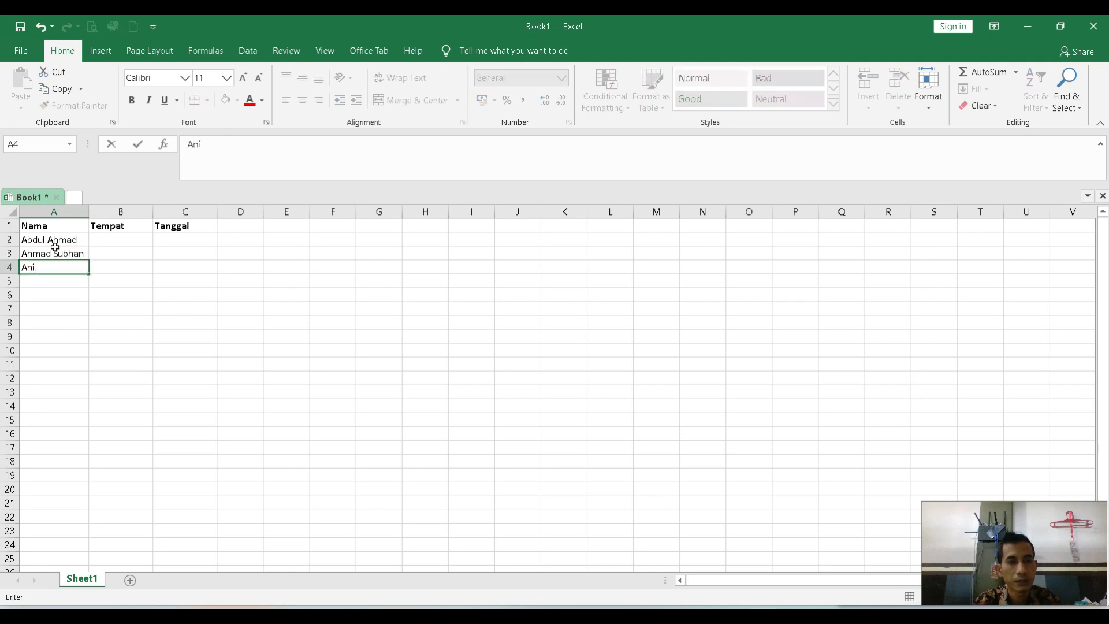
pyautogui.press('BackSpace')
pyautogui.press('BackSpace')
pyautogui.press('BackSpace')
pyautogui.write('Aan')
pyautogui.press('BackSpace')
pyautogui.press('BackSpace')
pyautogui.press('BackSpace')
pyautogui.write('M')
pyautogui.press('BackSpace')
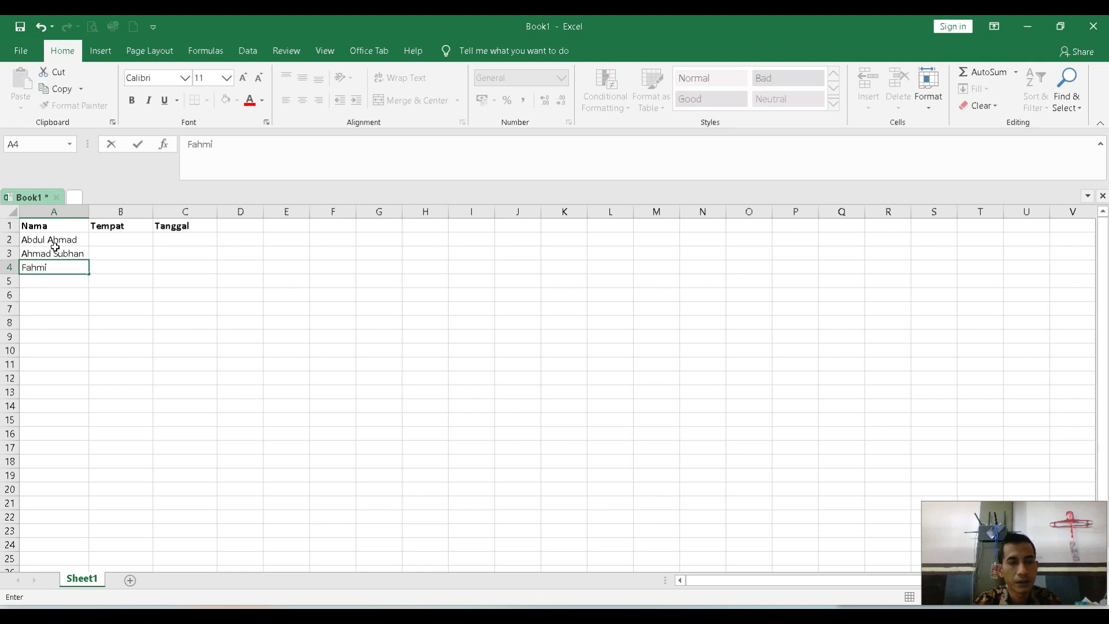
pyautogui.press('Return')
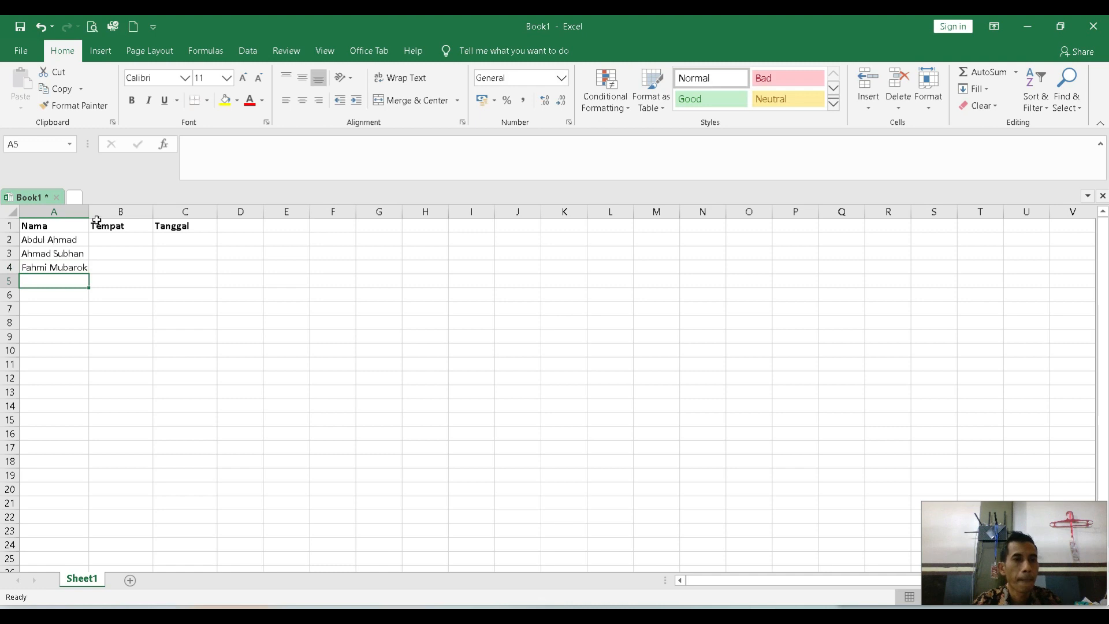
pyautogui.moveTo(92, 211)
pyautogui.mouseDown()
pyautogui.moveTo(124, 212)
pyautogui.moveTo(105, 211)
pyautogui.mouseUp()
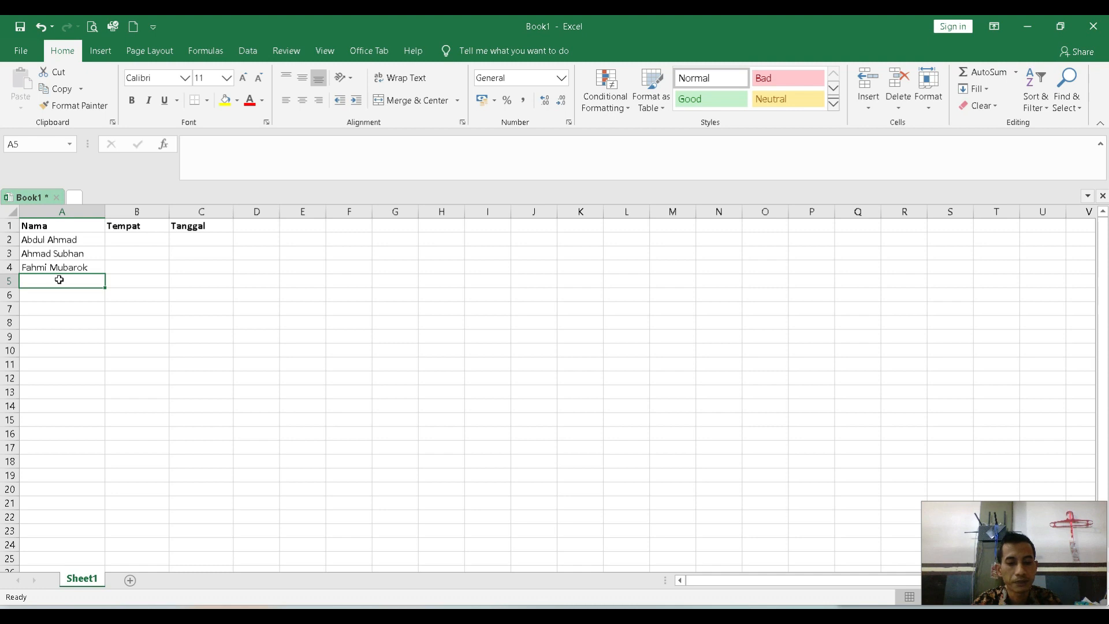
# Enter the fourth and fifth recipients' names under Nama in A5 and A6.
pyautogui.write('Meilana')
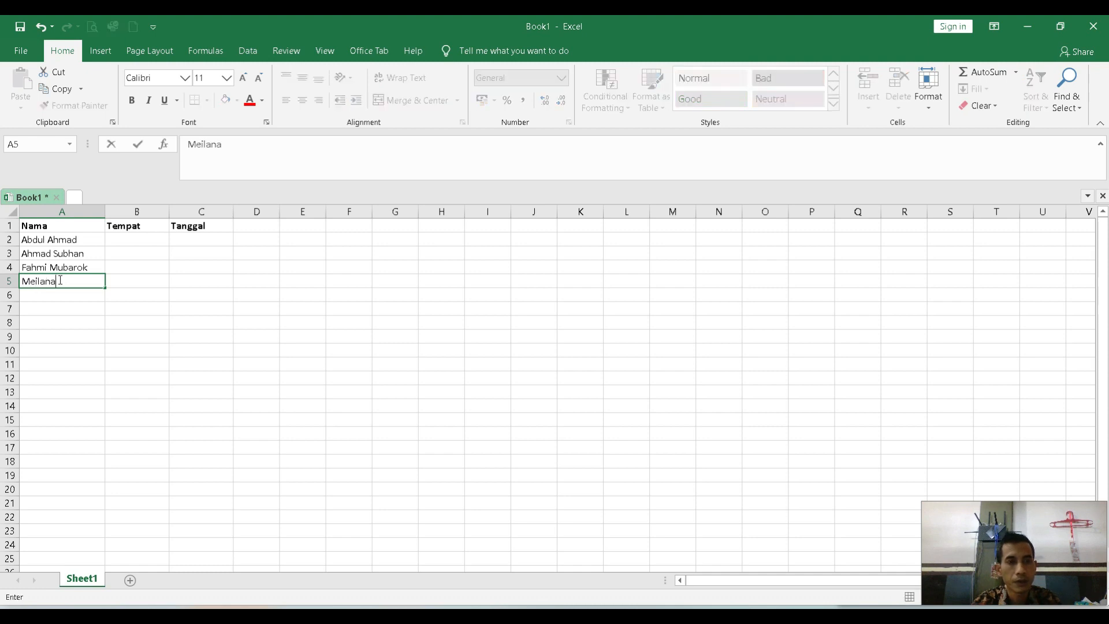
pyautogui.press('Return')
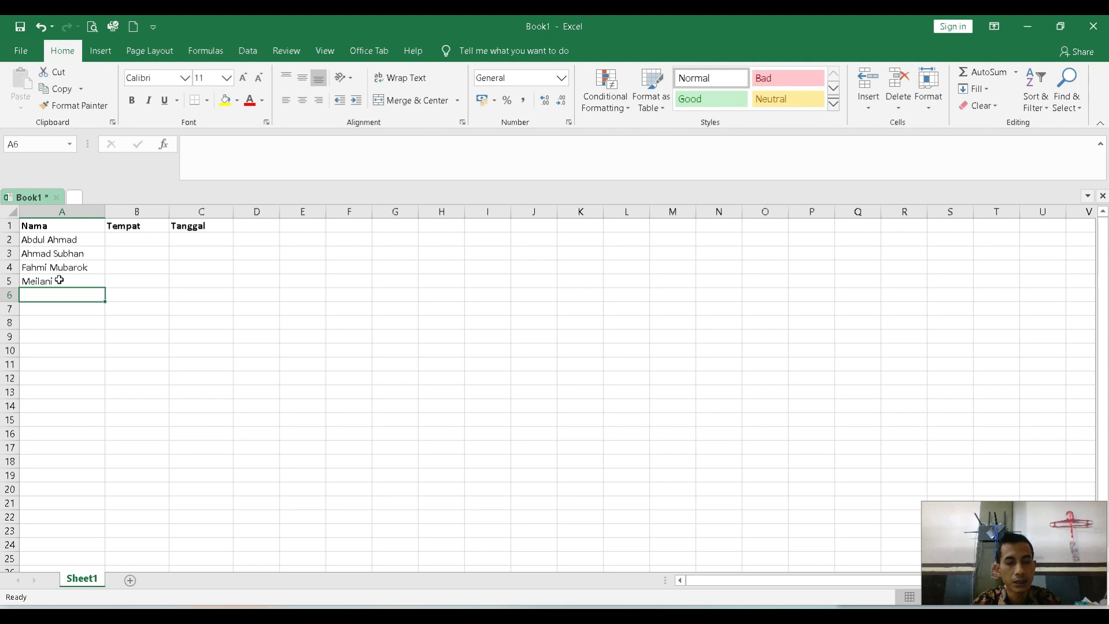
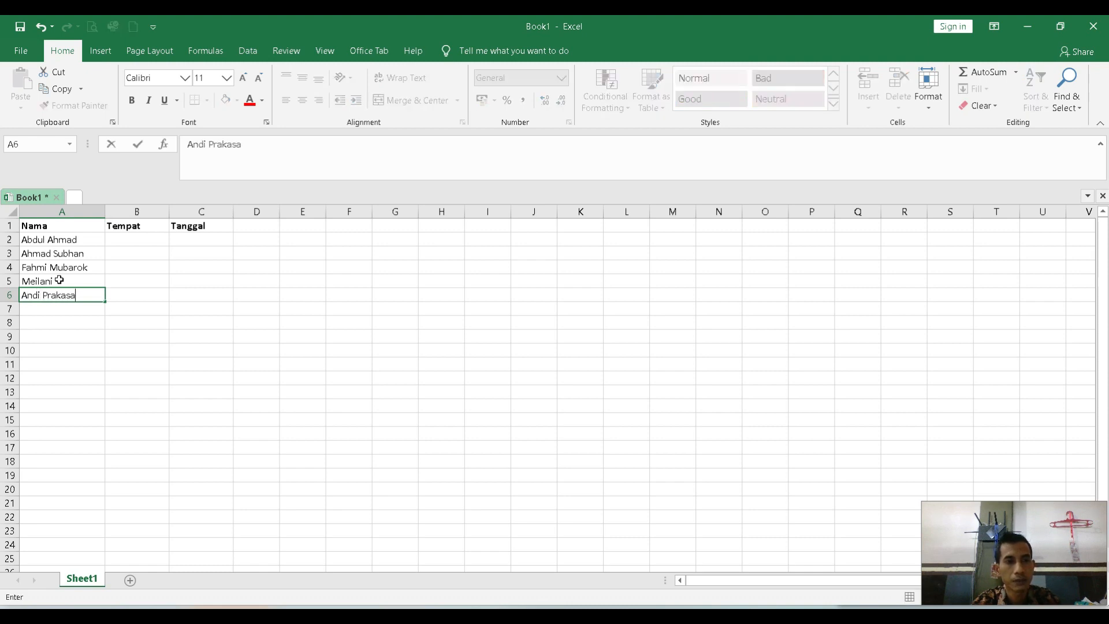
# Fill in the first two birthplaces under Tempat: Ciamis in B2 and Tasikmalaya in B3.
pyautogui.press('Tab')
pyautogui.press('Up')
pyautogui.press('Up')
pyautogui.press('Up')
pyautogui.press('Up')
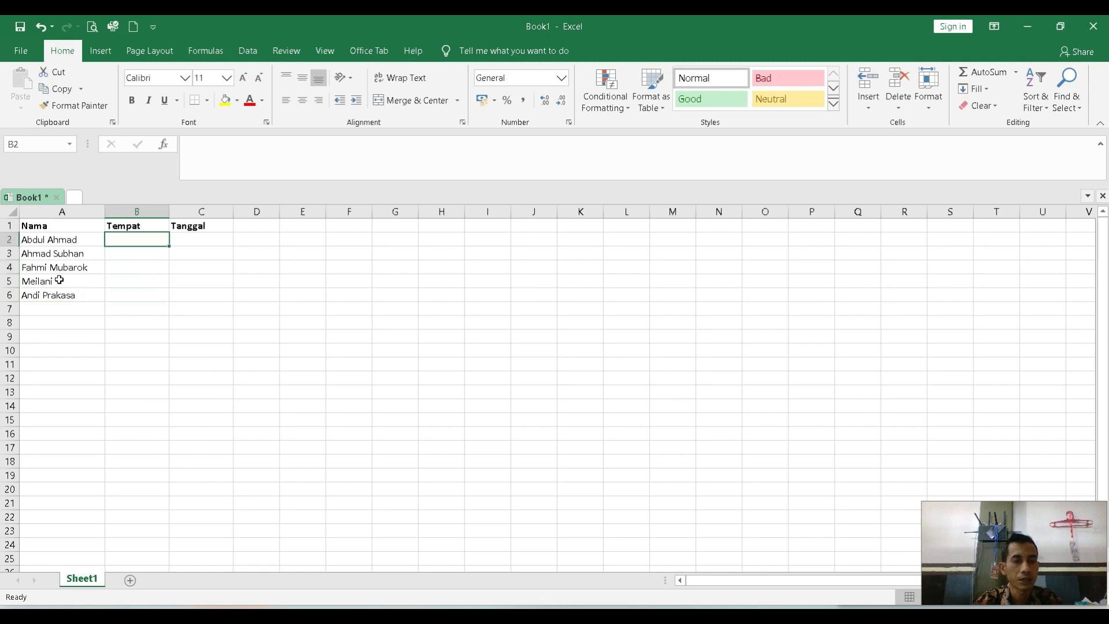
pyautogui.write('Clamis')
pyautogui.press('Return')
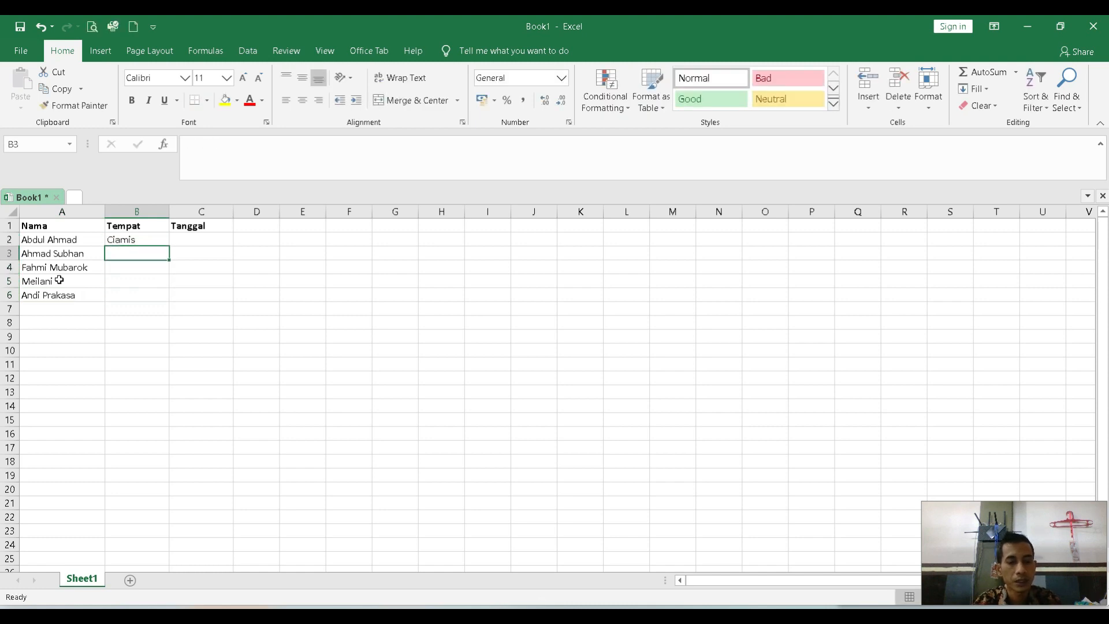
pyautogui.write('Tasikama')
pyautogui.press('BackSpace')
pyautogui.press('BackSpace')
pyautogui.press('BackSpace')
pyautogui.write('malaya')
pyautogui.press('Return')
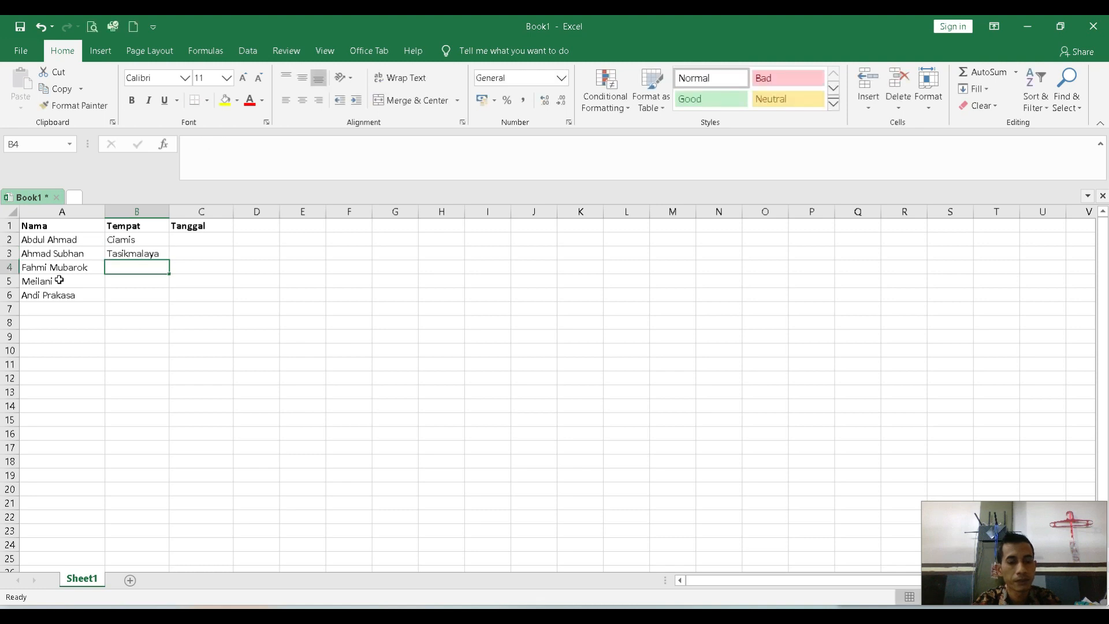
# Enter the remaining birthplaces Ciamis, Tasikmalaya and Ciamis in B4:B6.
pyautogui.write('Ciamis')
pyautogui.press('Return')
pyautogui.write('Tasikmalaya')
pyautogui.press('Return')
pyautogui.write('Ciamis')
pyautogui.press('Return')
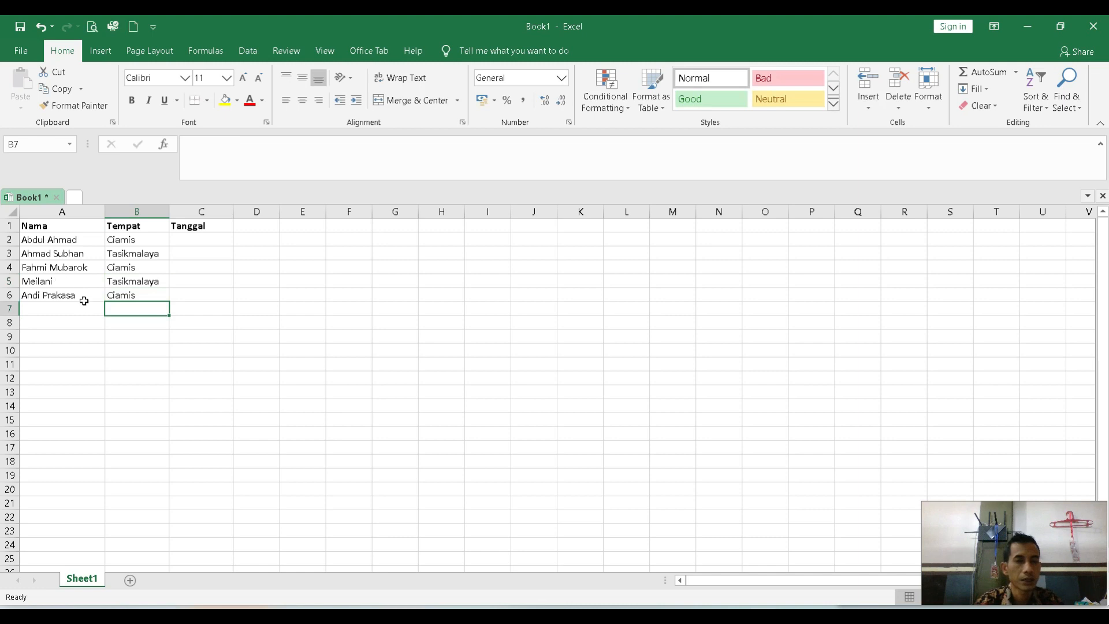
# Enter the first recipient's birth date in C2 as text, with the Indonesian month name written out.
pyautogui.click(201, 242)
pyautogui.write("'")
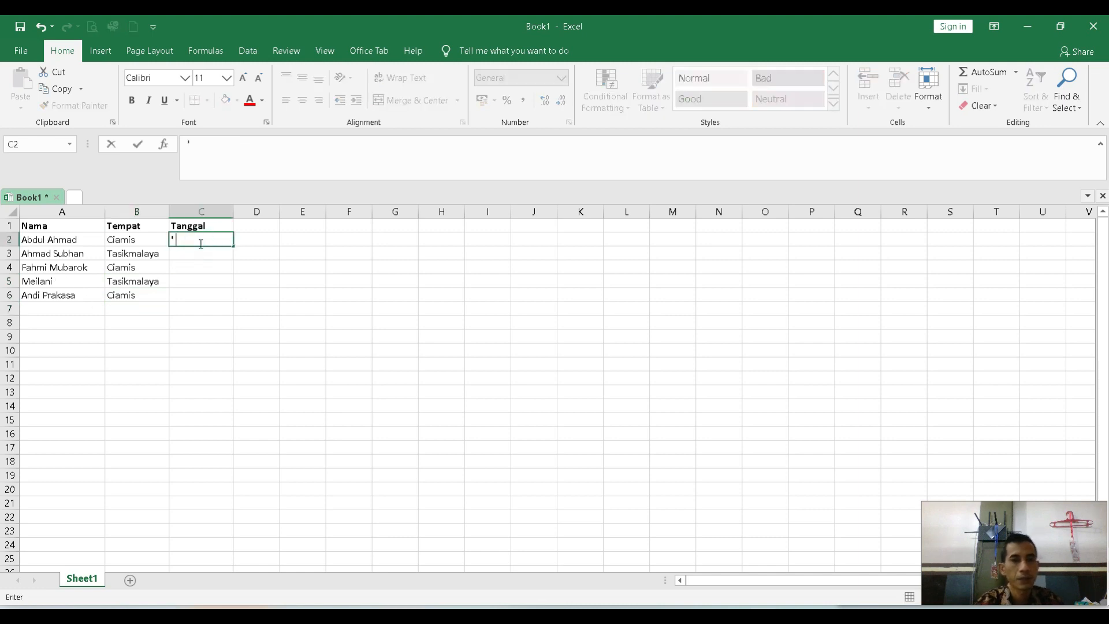
pyautogui.write('10 Januari 2006')
pyautogui.press('Return')
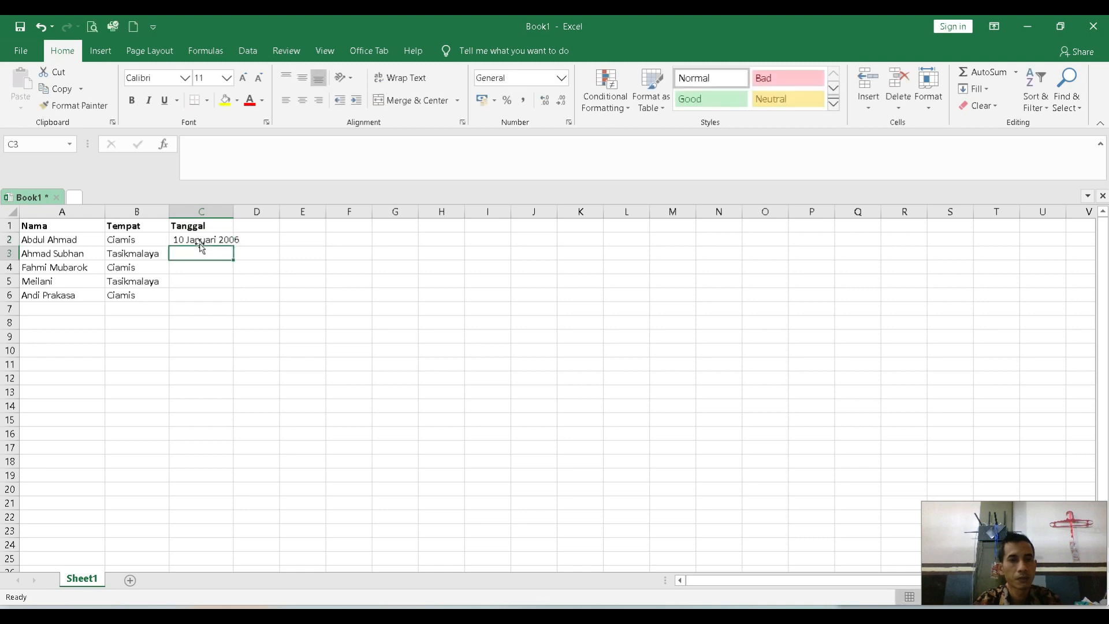
# Try to enter the second recipient's birth date in C3 without marking it as text.
pyautogui.write('3 MAtre')
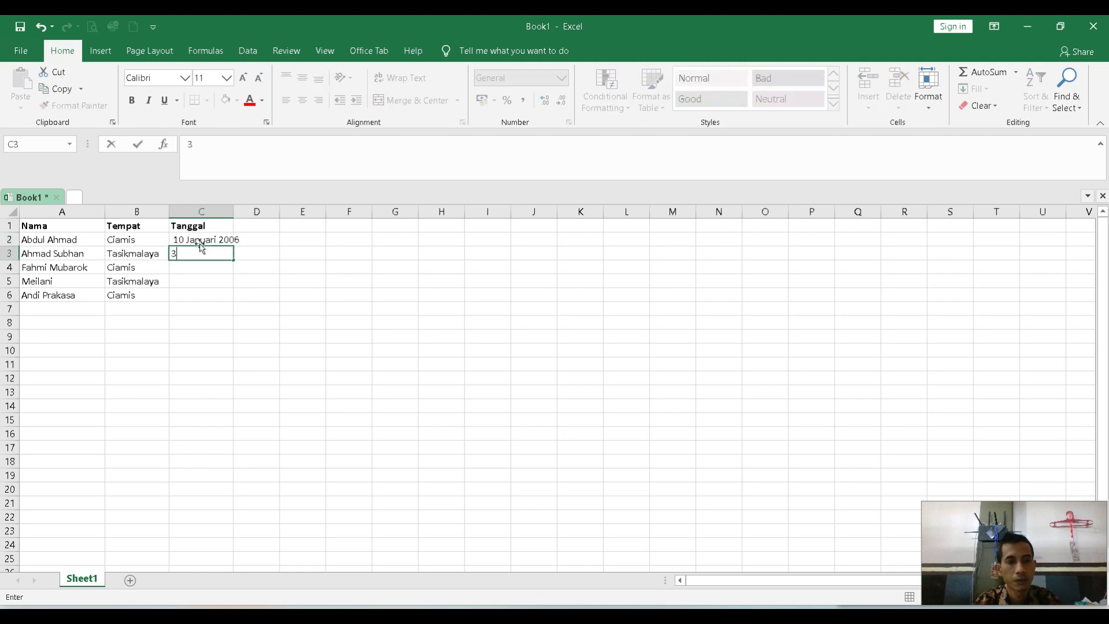
pyautogui.press('BackSpace')
pyautogui.press('BackSpace')
pyautogui.press('BackSpace')
pyautogui.press('BackSpace')
pyautogui.write('aret 2006')
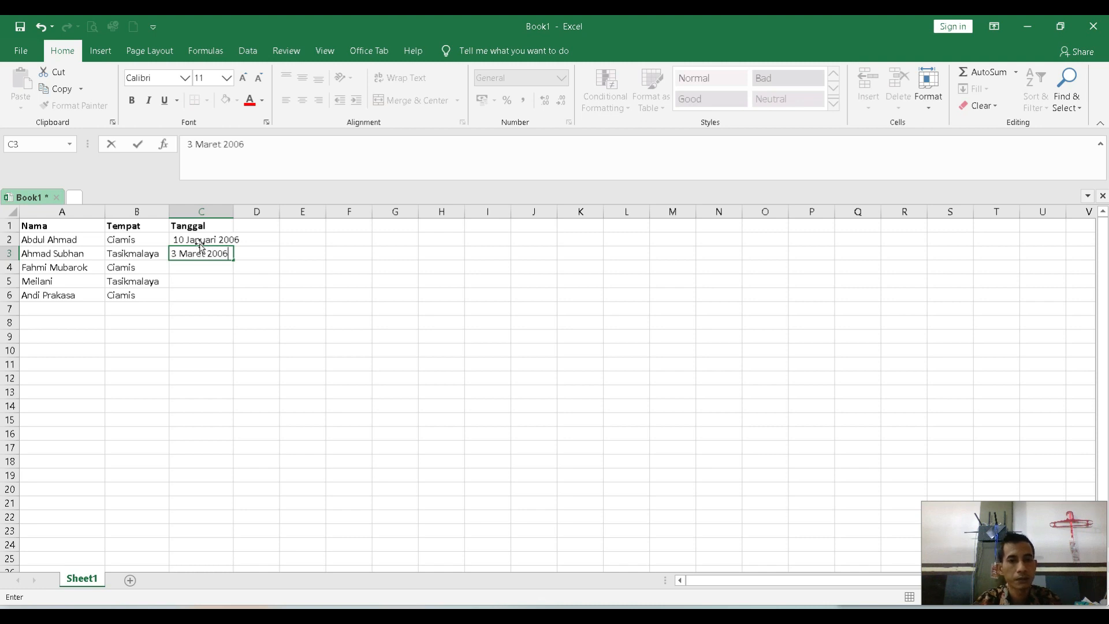
pyautogui.press('Return')
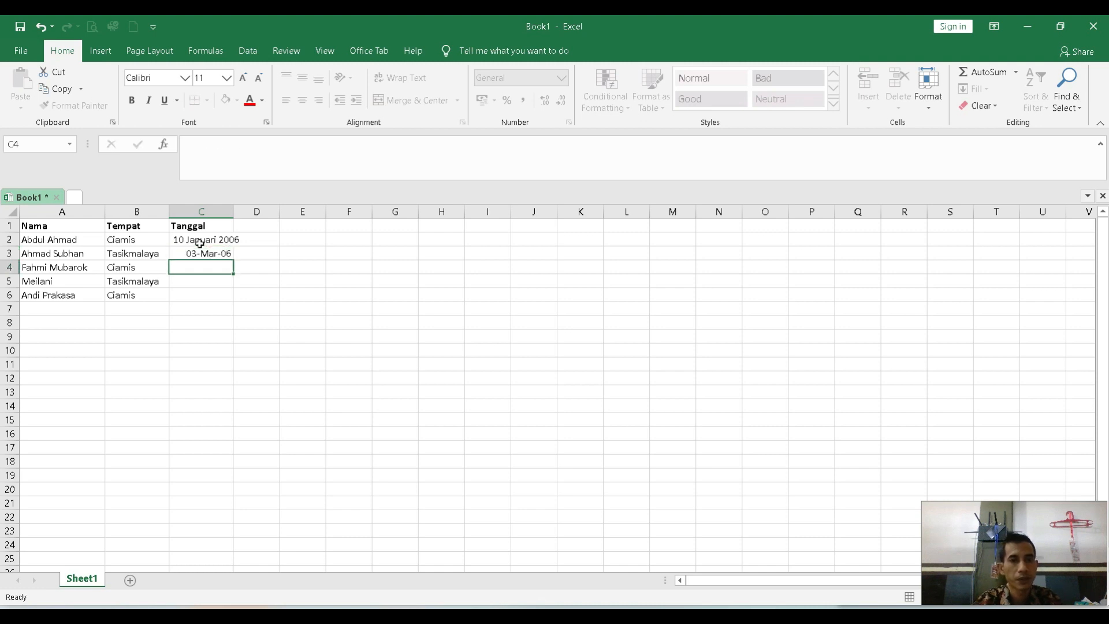
# Replace the entry in C3 with the second recipient's birth date as text, using a two-digit day and the month name.
pyautogui.click(200, 247)
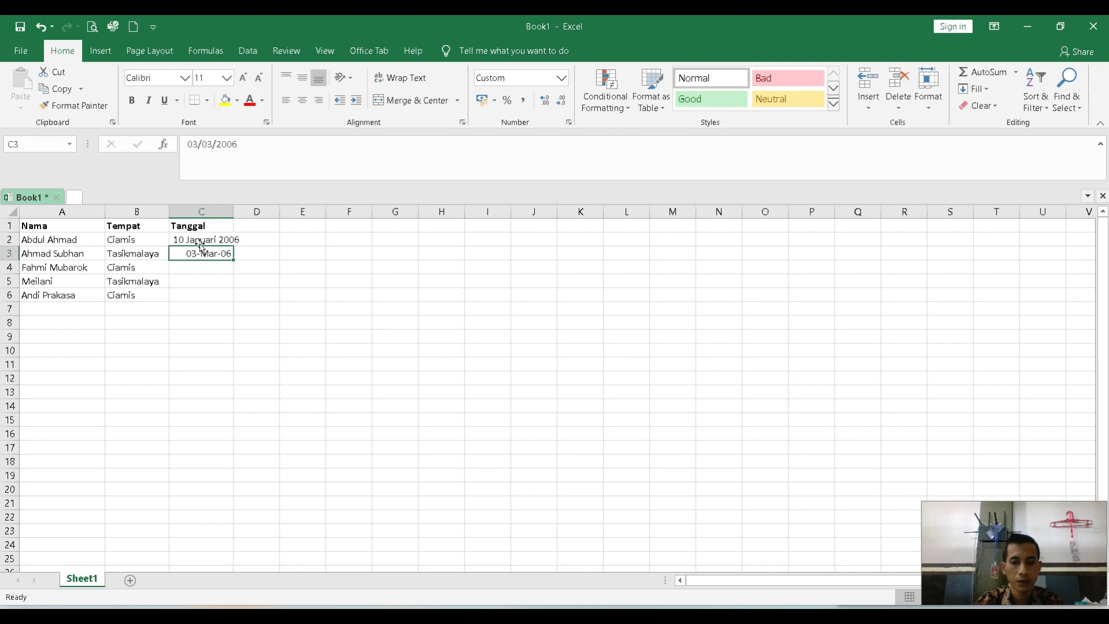
pyautogui.write("'")
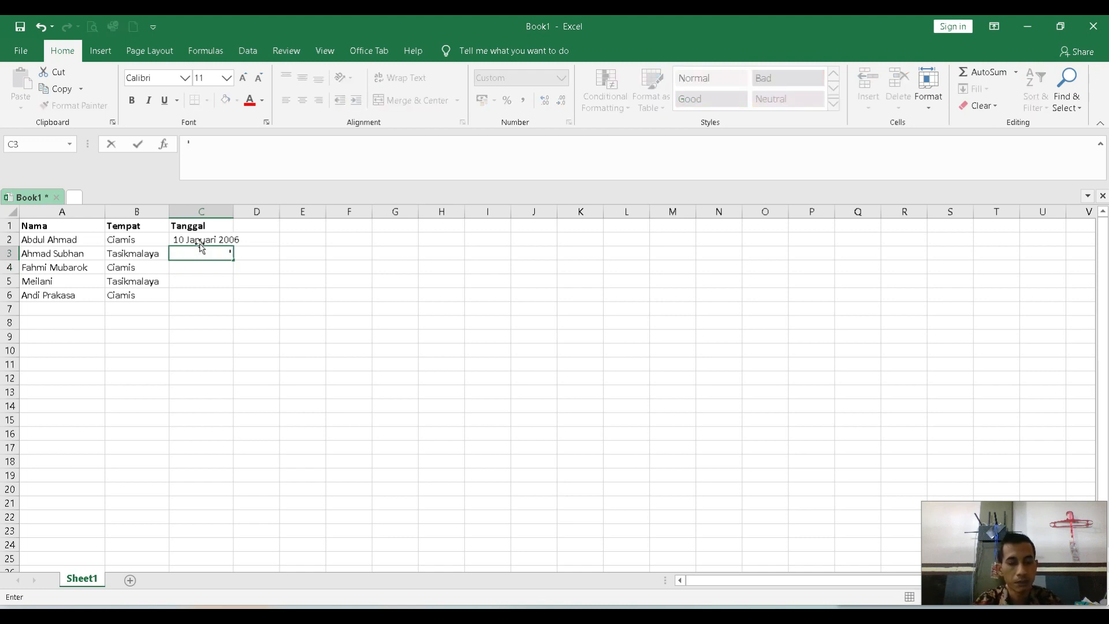
pyautogui.write('03 Maret 2006')
pyautogui.press('Return')
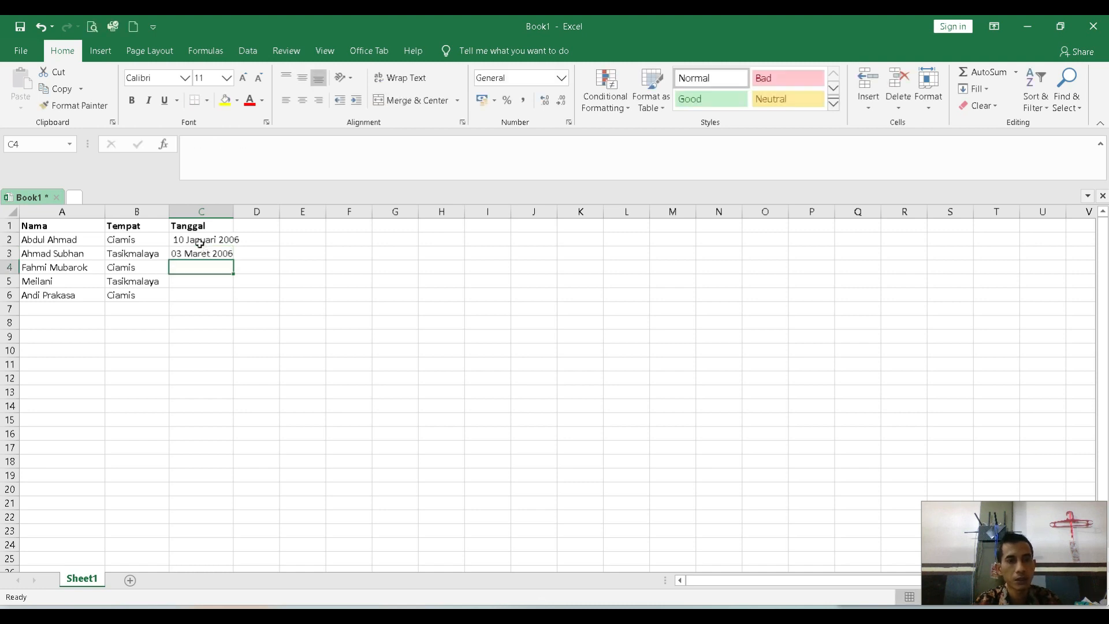
# Try to enter the third recipient's birth date in C4 without marking it as text.
pyautogui.write('8')
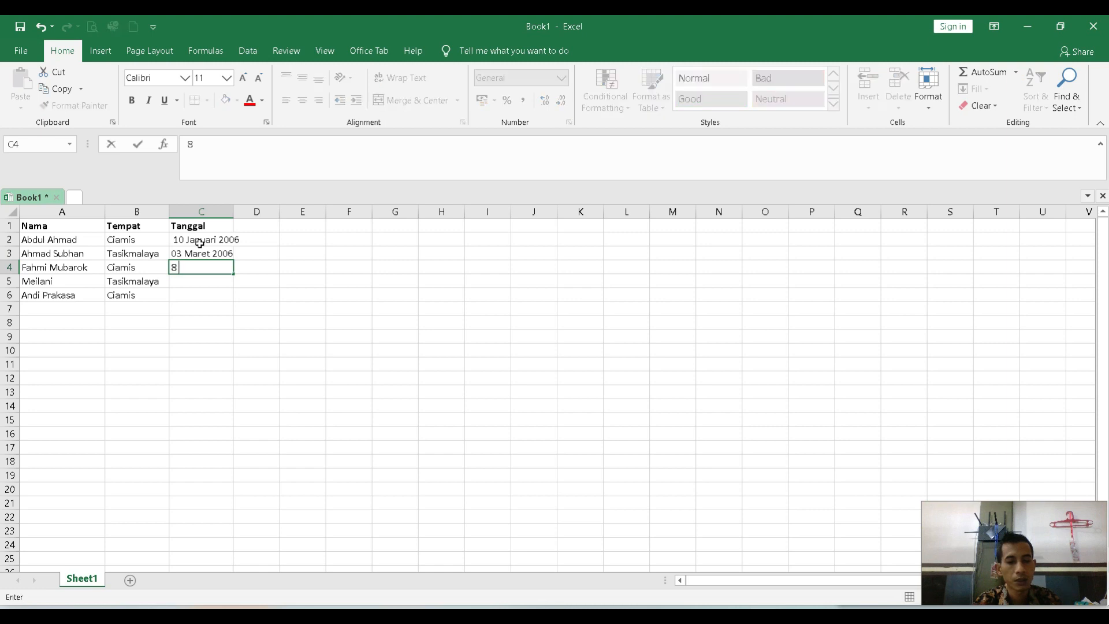
pyautogui.write(' Agustus')
pyautogui.write(' 2006')
pyautogui.press('Left')
pyautogui.press('Left')
pyautogui.press('Right')
pyautogui.press('Right')
# Replace the entry in C4 with the third recipient's birth date as text, using a two-digit day and the month name.
pyautogui.press('F2')
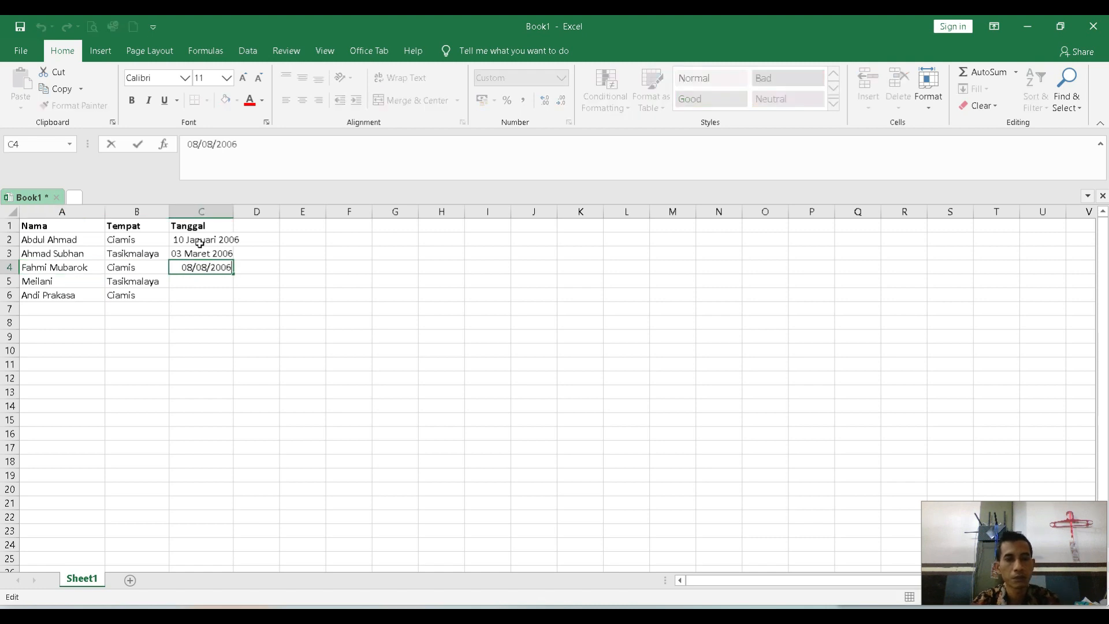
pyautogui.hotkey('shift', 'Left')
pyautogui.hotkey('shift', 'Left')
pyautogui.hotkey('shift', 'Left')
pyautogui.hotkey('shift', 'Left')
pyautogui.hotkey('shift', 'Left')
pyautogui.hotkey('shift', 'Left')
pyautogui.hotkey('shift', 'Left')
pyautogui.hotkey('shift', 'Left')
pyautogui.hotkey('shift', 'Left')
pyautogui.hotkey('shift', 'Left')
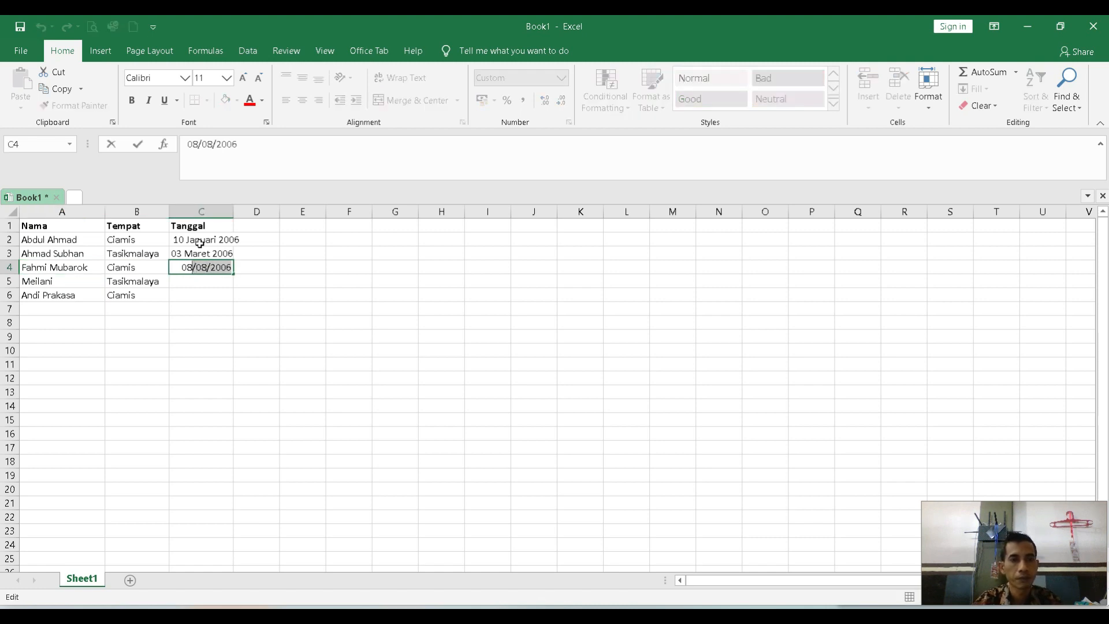
pyautogui.write("'-8 ag")
pyautogui.press('BackSpace')
pyautogui.press('BackSpace')
pyautogui.press('BackSpace')
pyautogui.press('BackSpace')
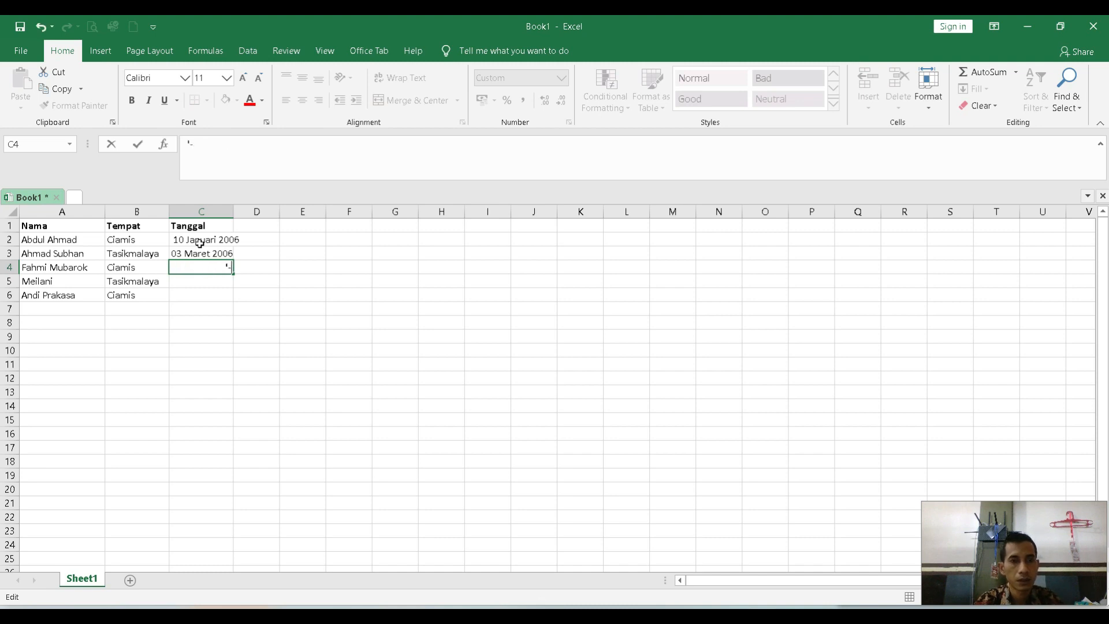
pyautogui.write('08 Agustus 2006')
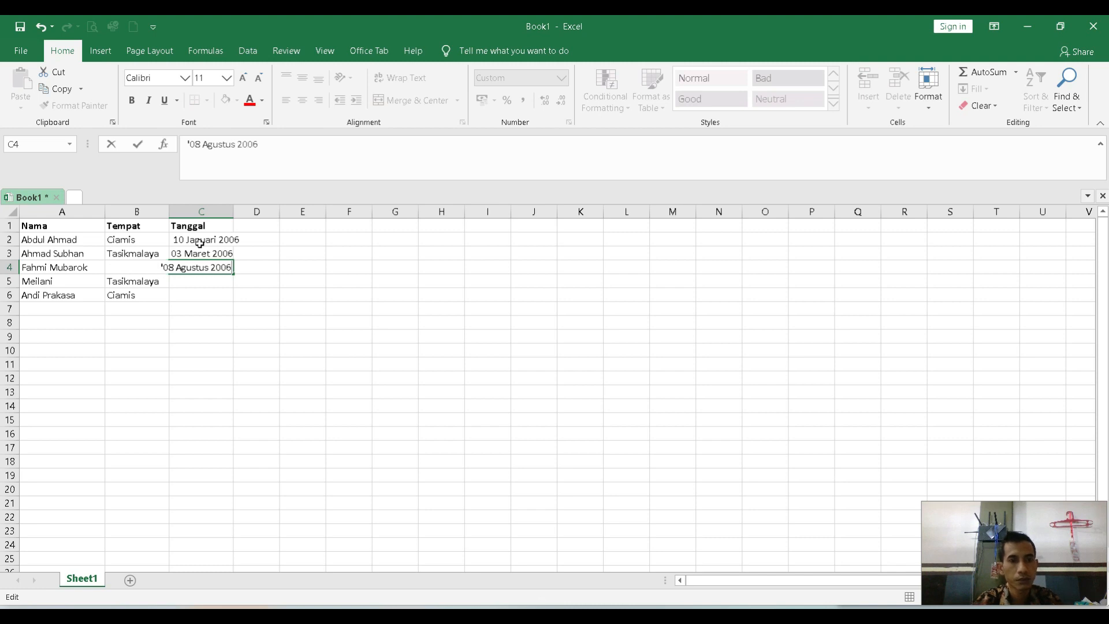
pyautogui.press('Return')
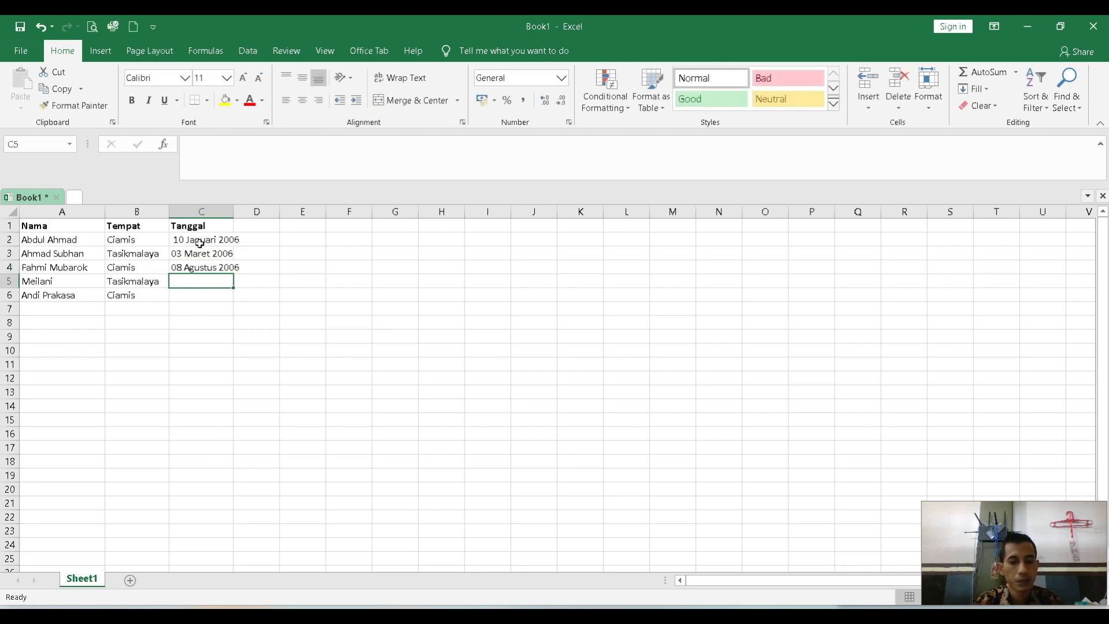
# Enter the fourth and fifth recipients' birth dates in C5 and C6 as text, using two-digit days and month names.
pyautogui.write("'9")
pyautogui.press('BackSpace')
pyautogui.write('se')
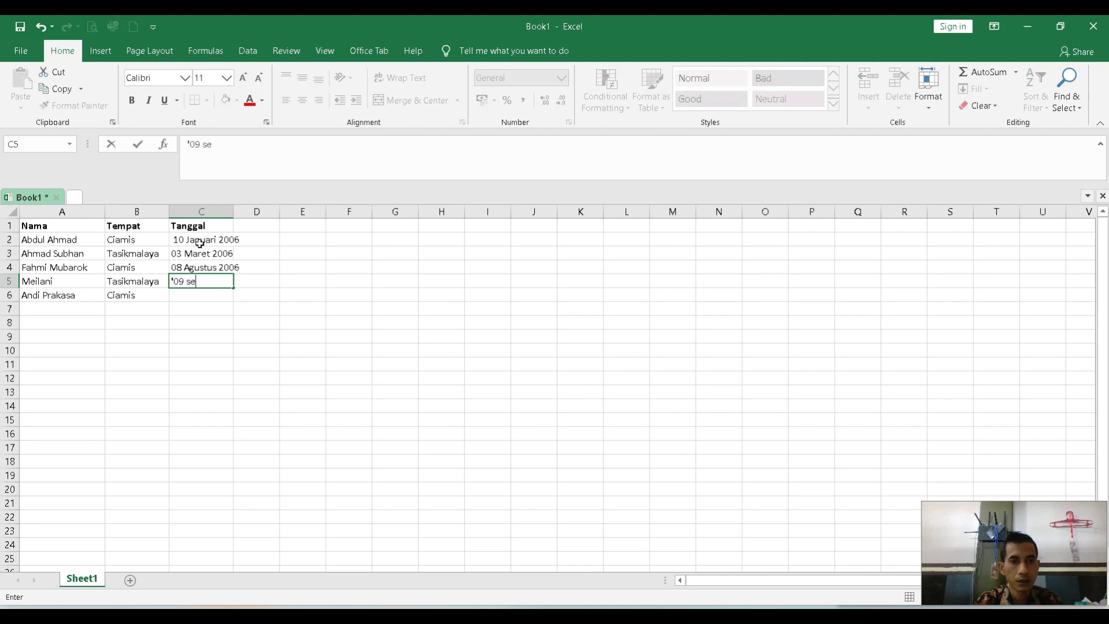
pyautogui.press('BackSpace')
pyautogui.press('BackSpace')
pyautogui.write('Septembe')
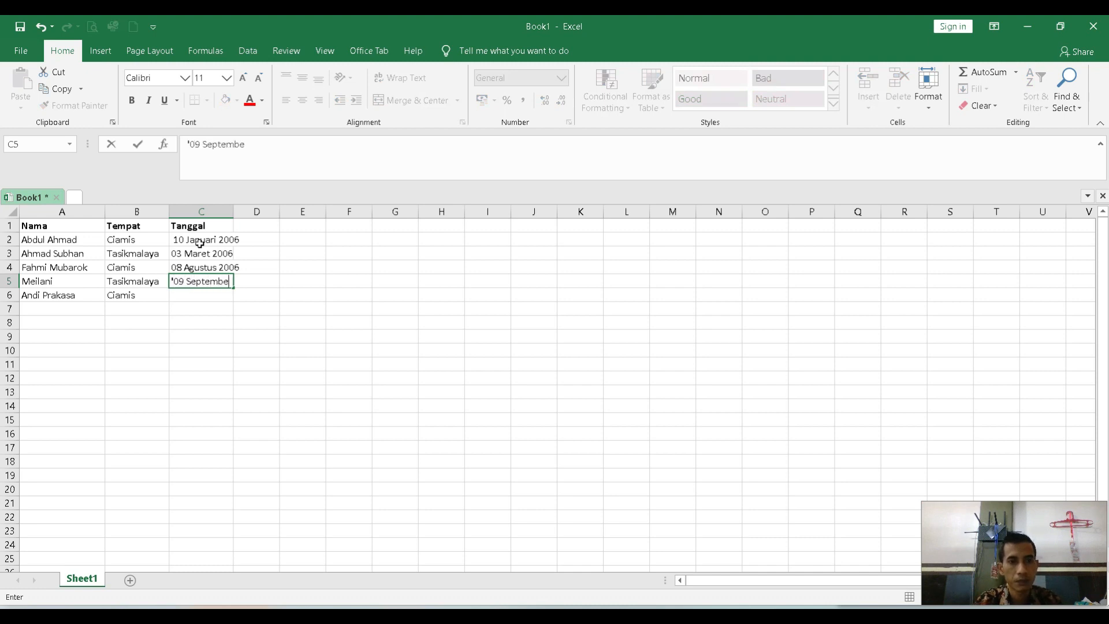
pyautogui.write('r 2006')
pyautogui.press('Return')
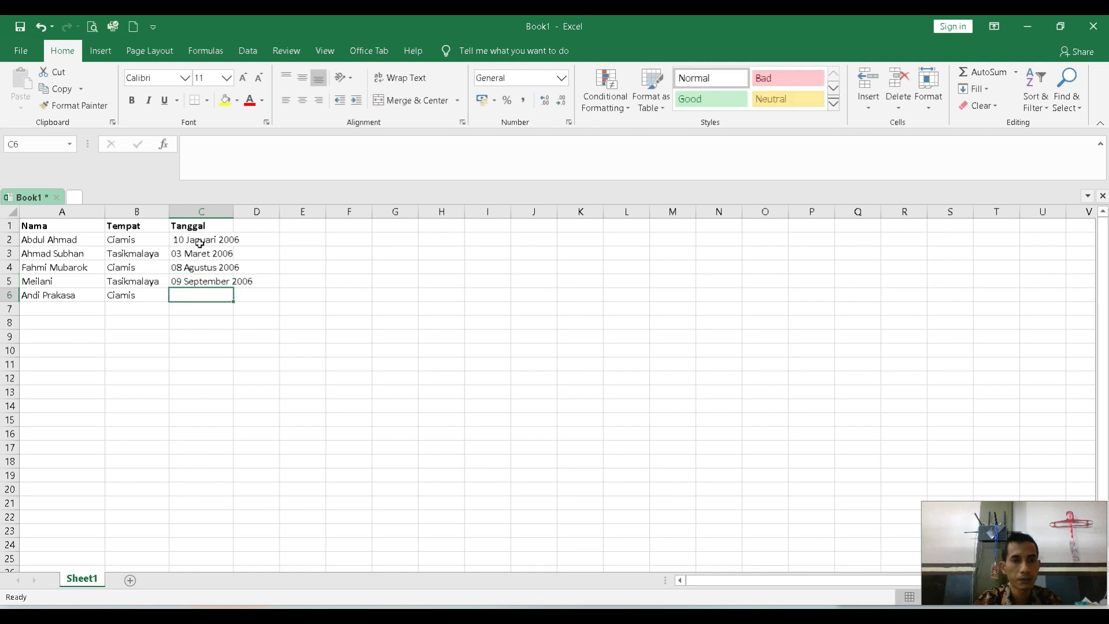
pyautogui.write("'12 Desember 2006")
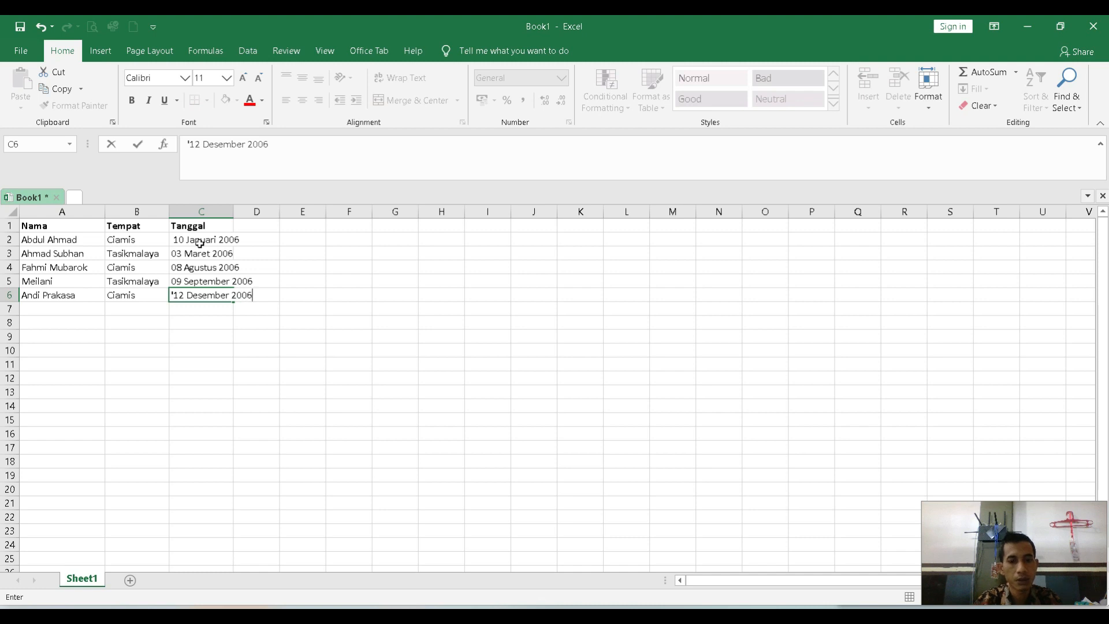
pyautogui.press('Return')
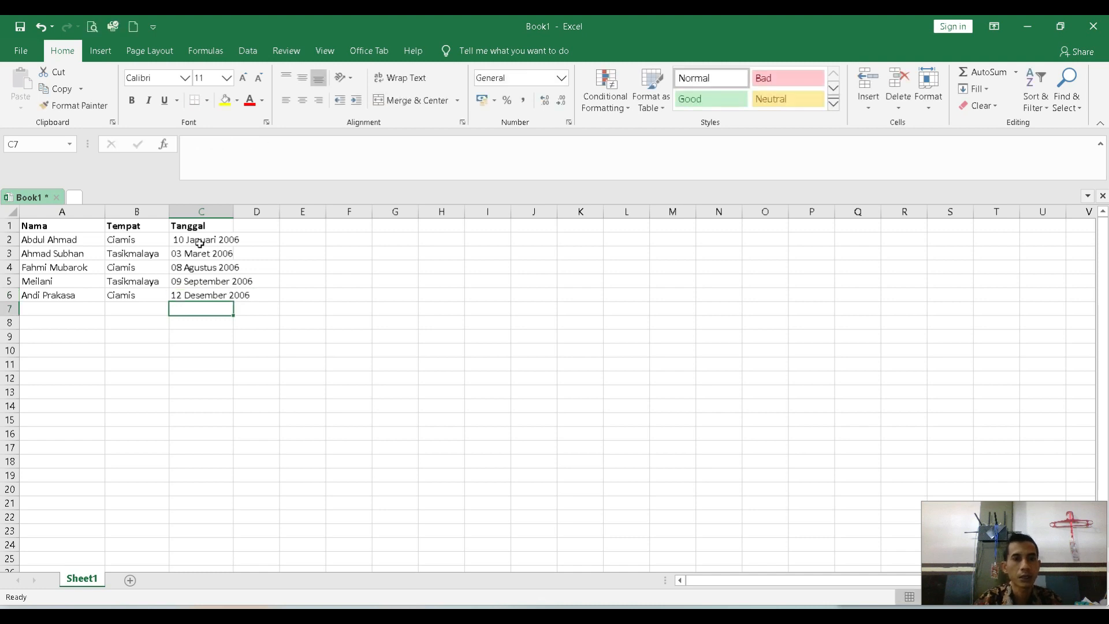
# Widen the Tanggal column so the full birth dates fit inside it.
pyautogui.moveTo(234, 211); pyautogui.dragTo(275, 210)
pyautogui.click(131, 258)
pyautogui.click(75, 240)
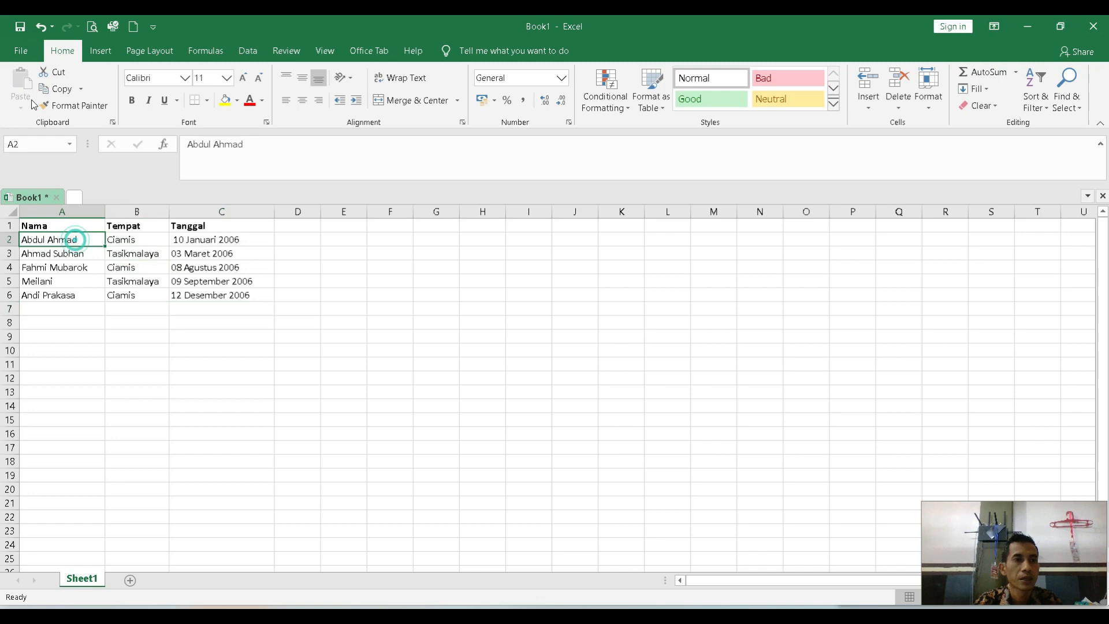
# Save the workbook in the PPL folder as DATA SUMBER PIAGAM in Excel Workbook format.
pyautogui.click(21, 51)
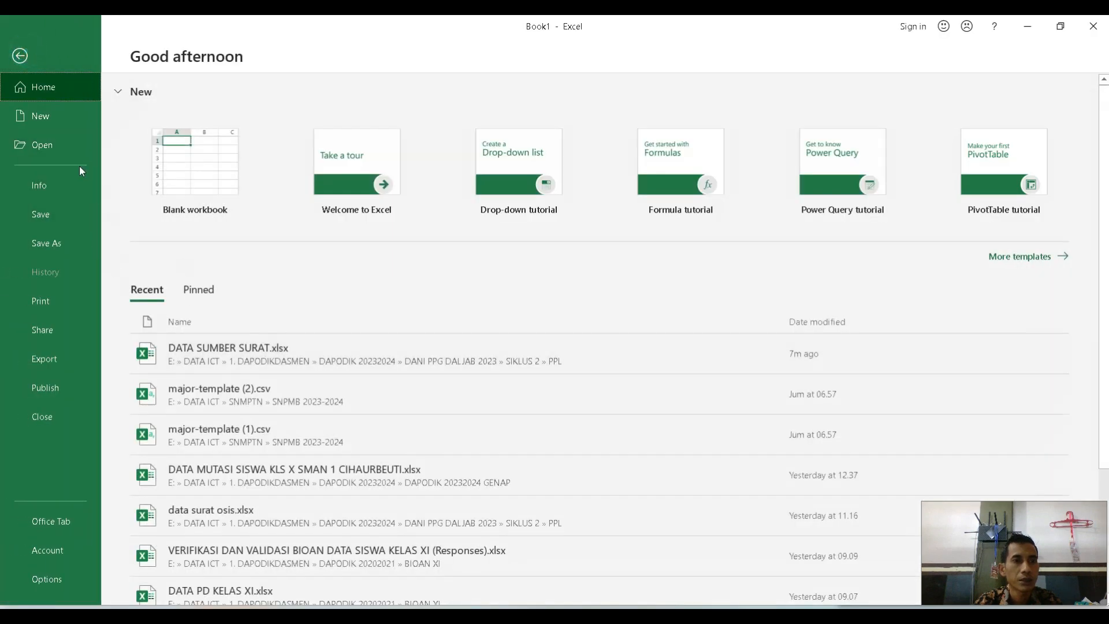
pyautogui.click(66, 244)
pyautogui.click(478, 172)
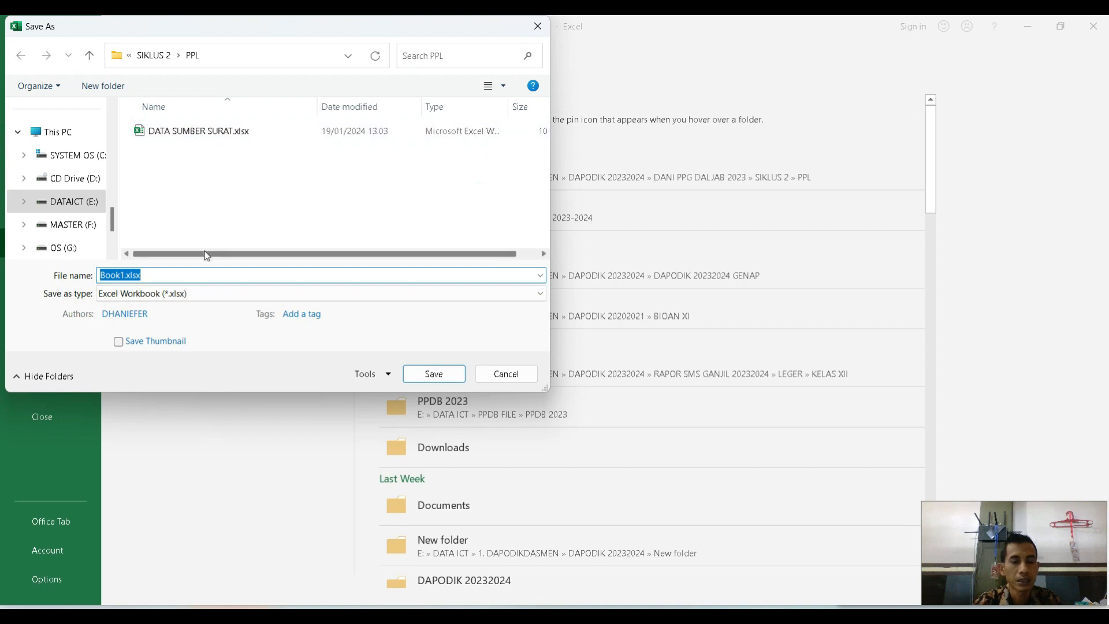
pyautogui.write('DATA SUMBER')
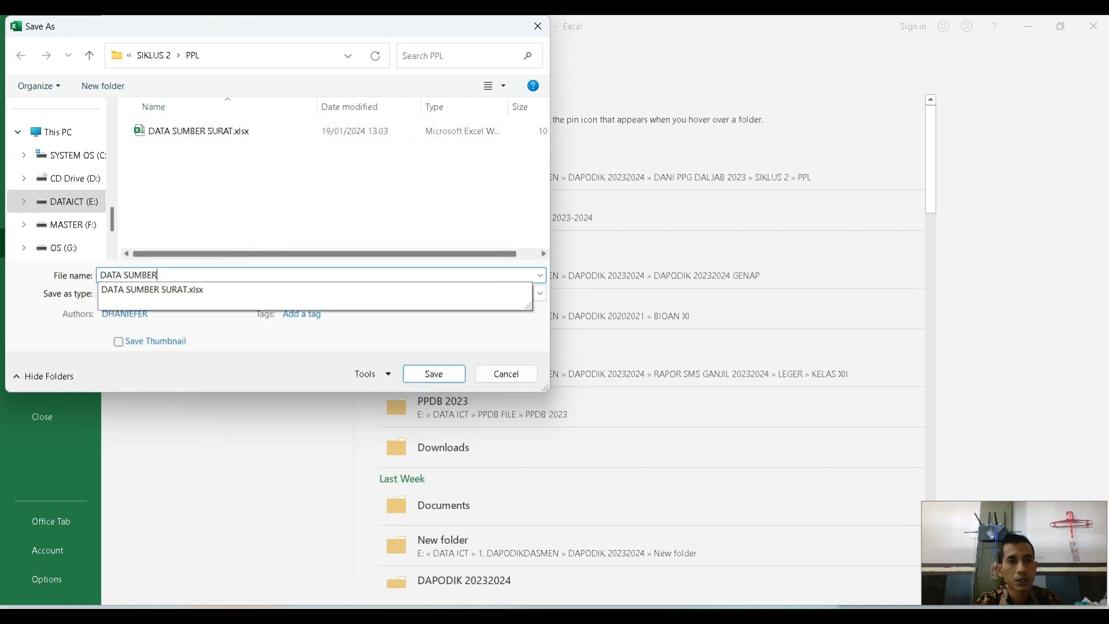
pyautogui.write(' PIAGAM')
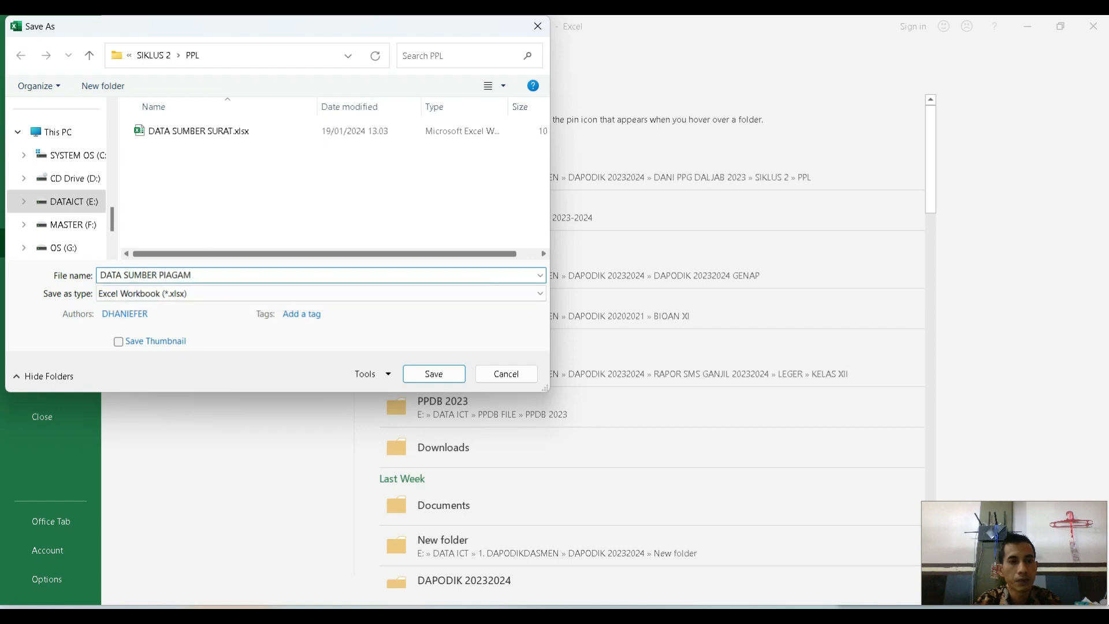
pyautogui.press('Return')
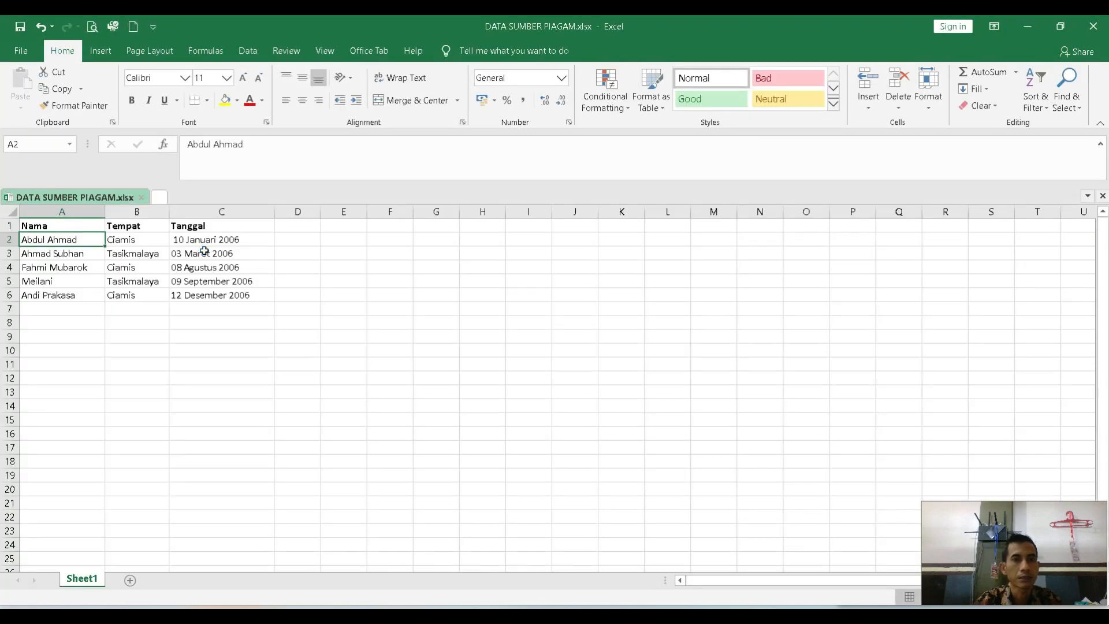
# Close the workbook and Excel, and place the cursor on the certificate's blank name line in Word.
pyautogui.click(141, 197)
pyautogui.click(1091, 26)
pyautogui.click(590, 344)
# Connect the certificate to the existing recipient list DATA SUMBER PIAGAM.xlsx in the PPL folder, using Sheet1$ with column headers in the first row.
pyautogui.click(282, 52)
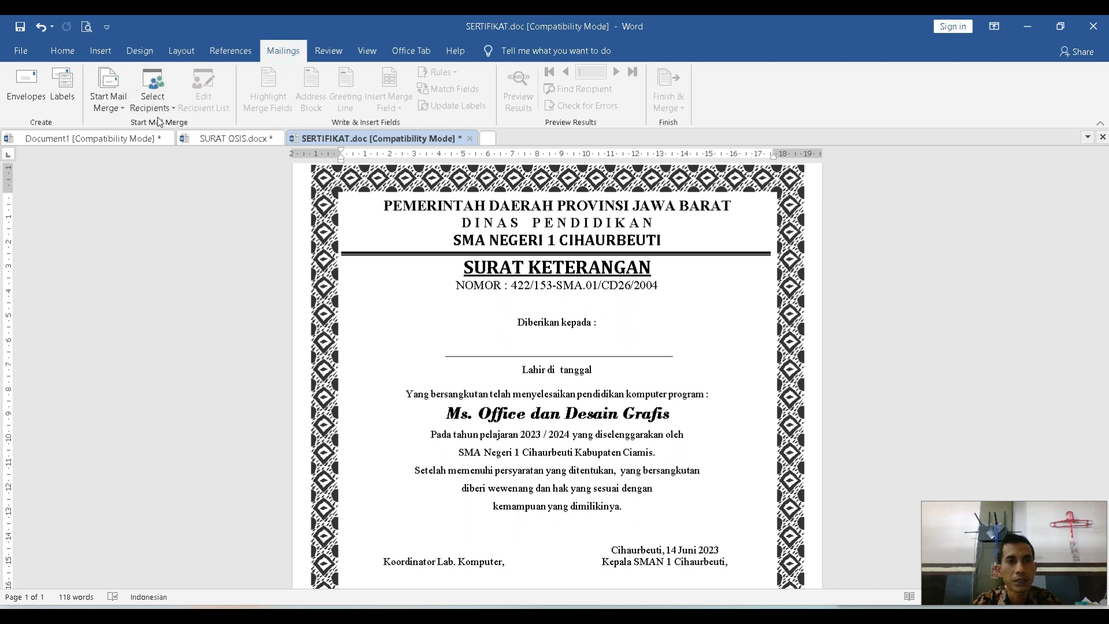
pyautogui.click(170, 112)
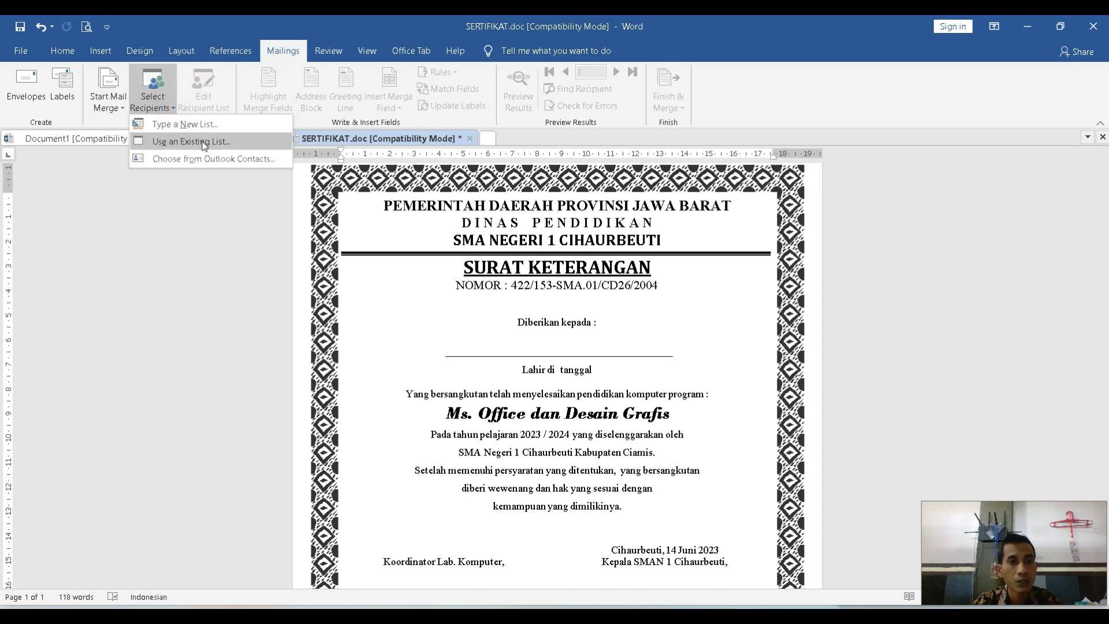
pyautogui.click(212, 145)
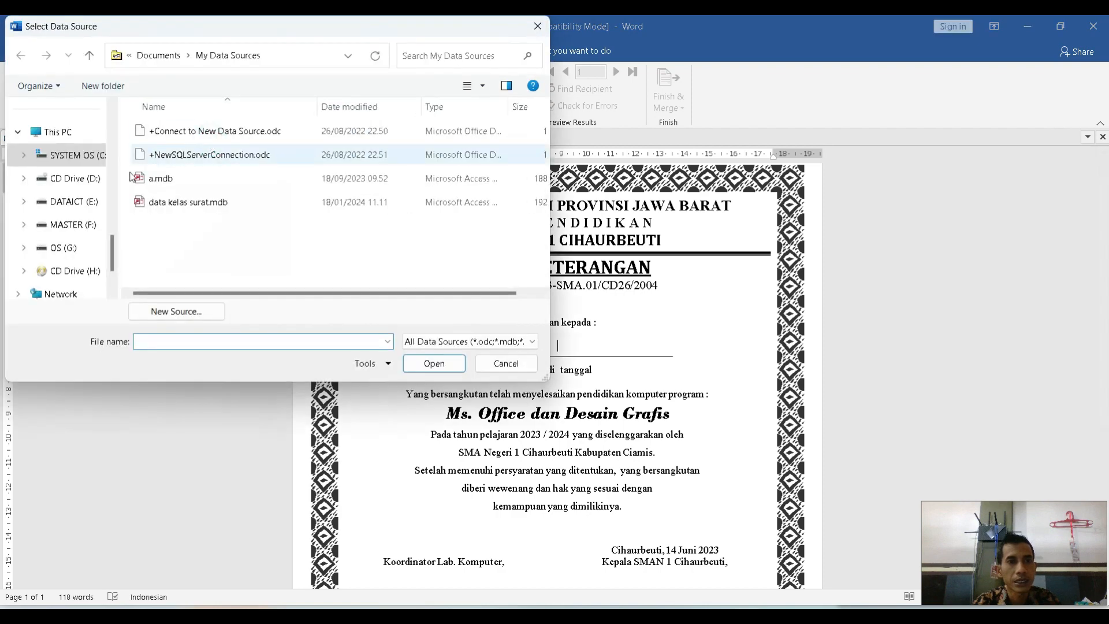
pyautogui.scroll(2, 77, 278)
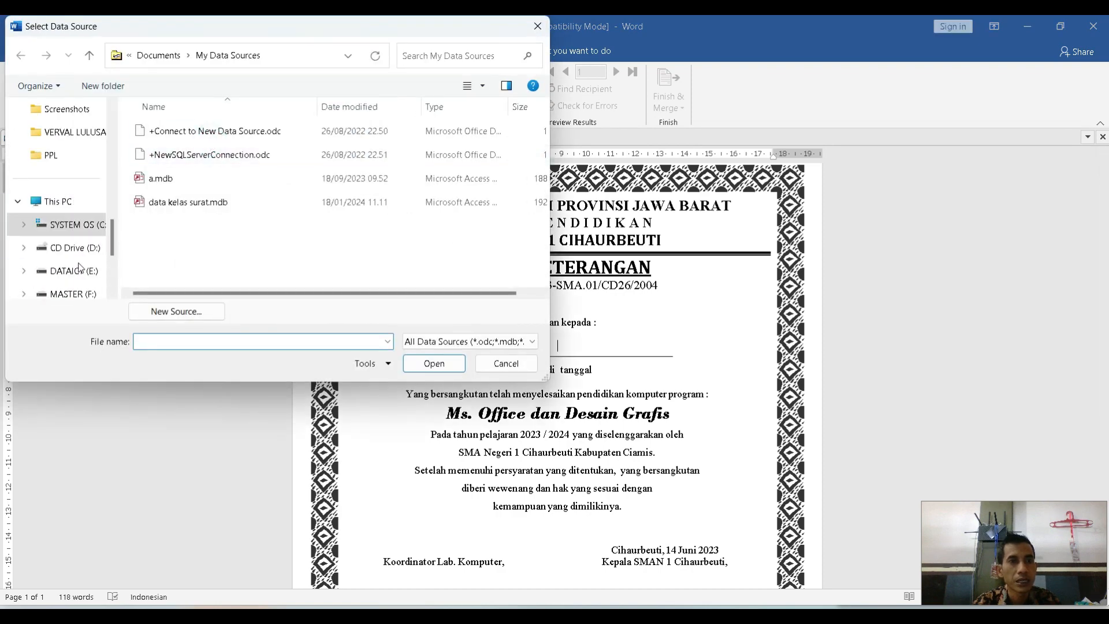
pyautogui.click(65, 156)
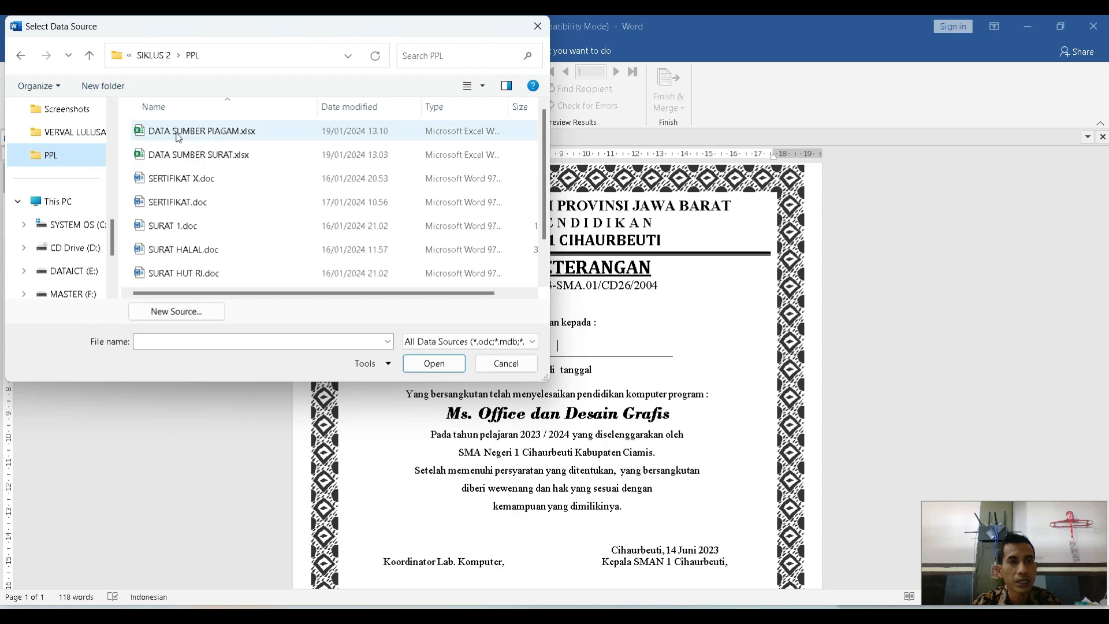
pyautogui.click(188, 134)
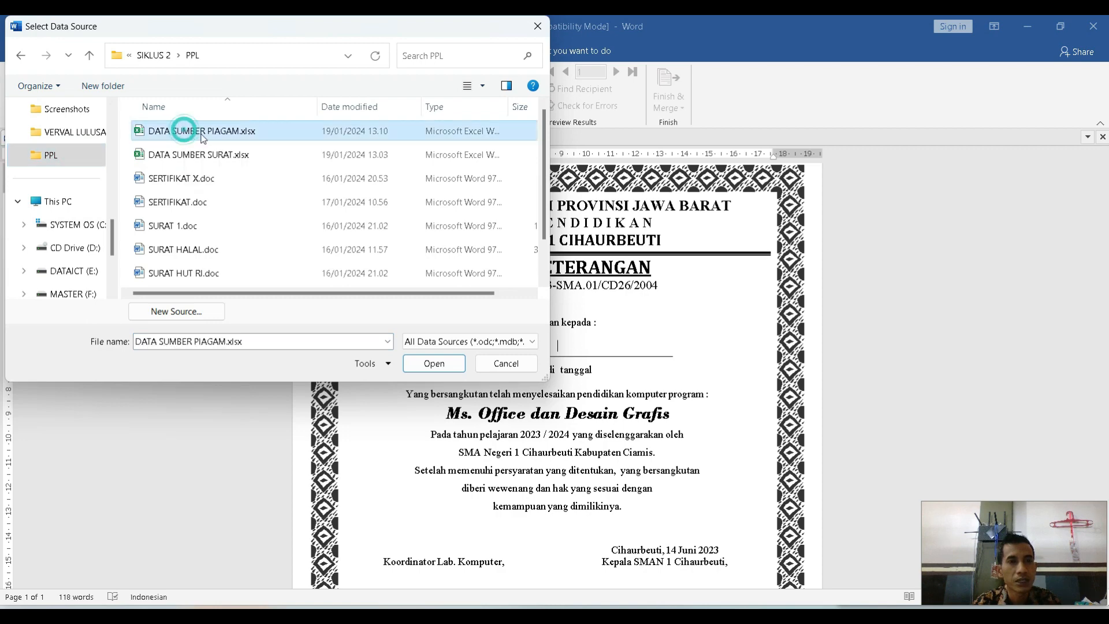
pyautogui.click(407, 362)
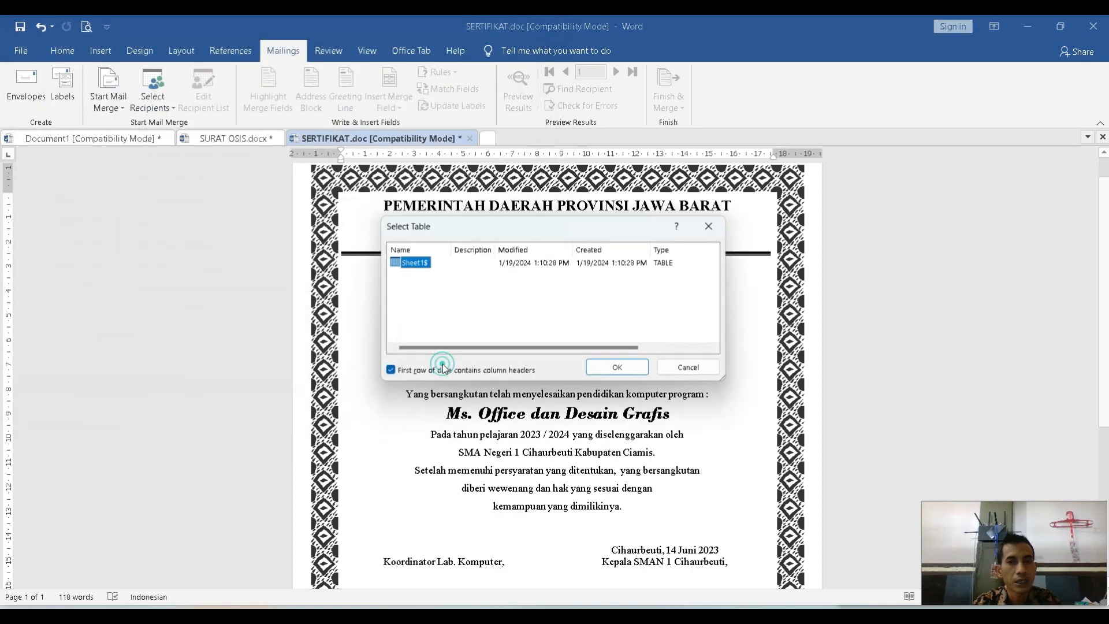
pyautogui.click(620, 370)
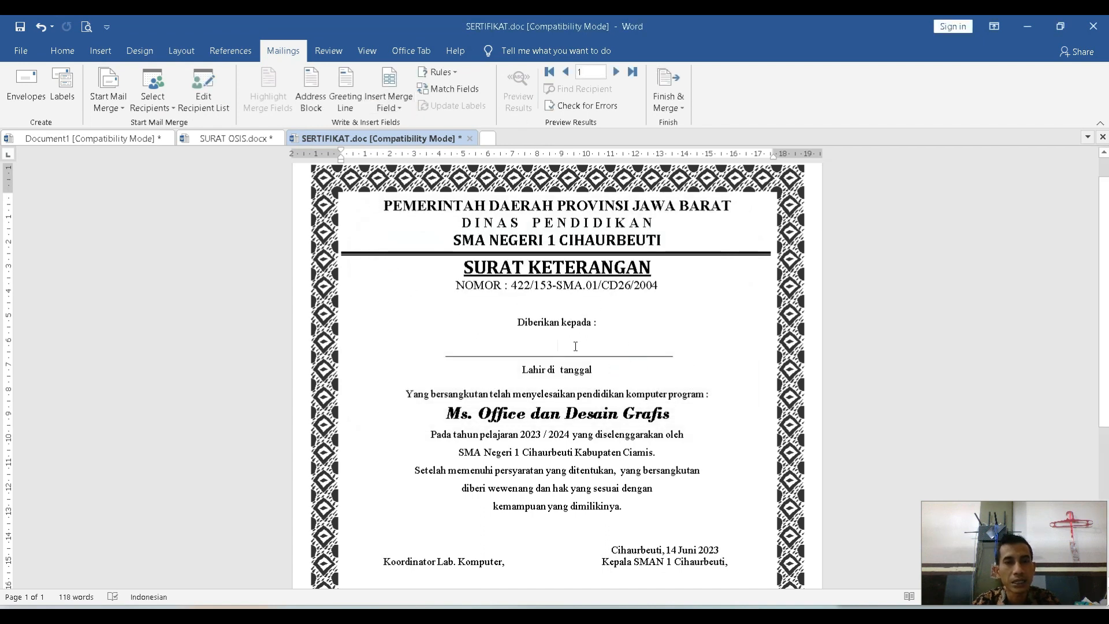
# Insert the merge fields Nama on the name line, Tempat after "Lahir di" and Tanggal after "tanggal".
pyautogui.click(398, 108)
pyautogui.click(403, 123)
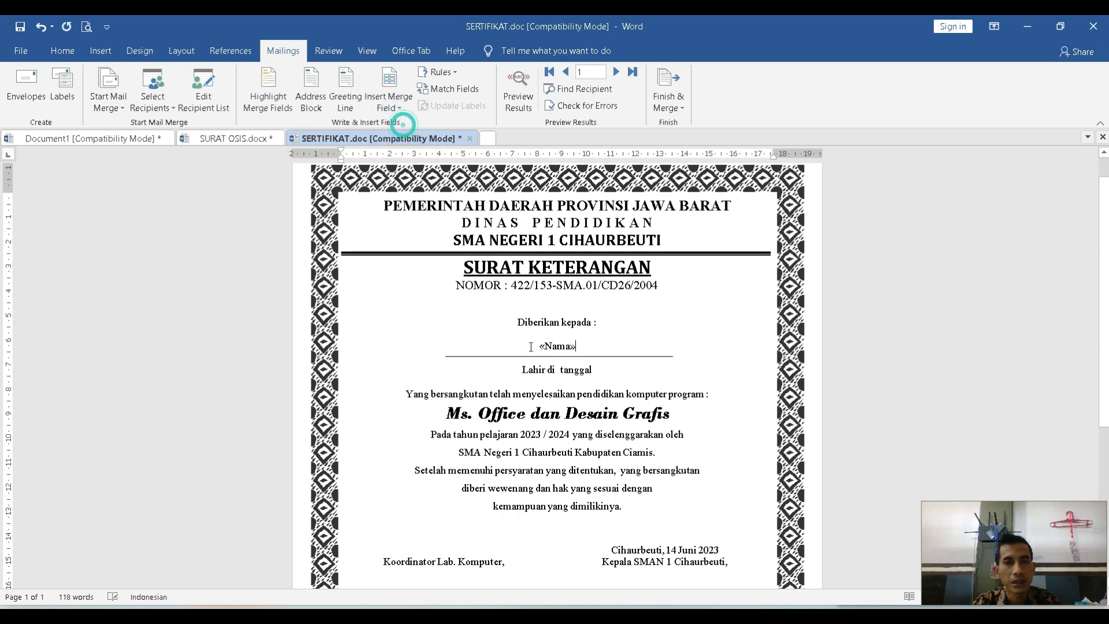
pyautogui.click(558, 369)
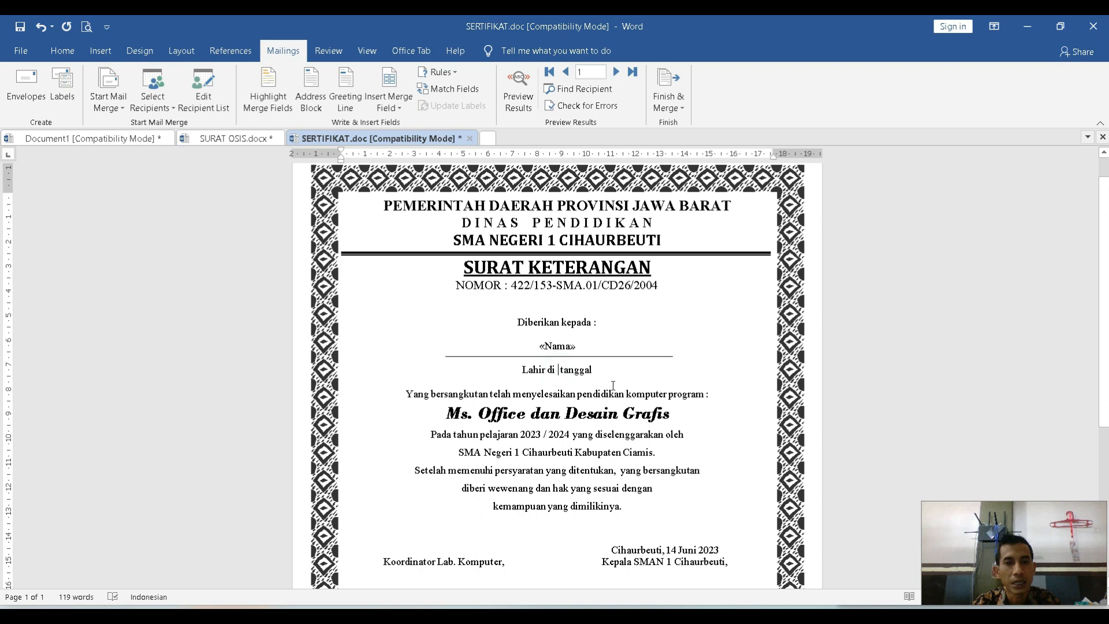
pyautogui.click(397, 106)
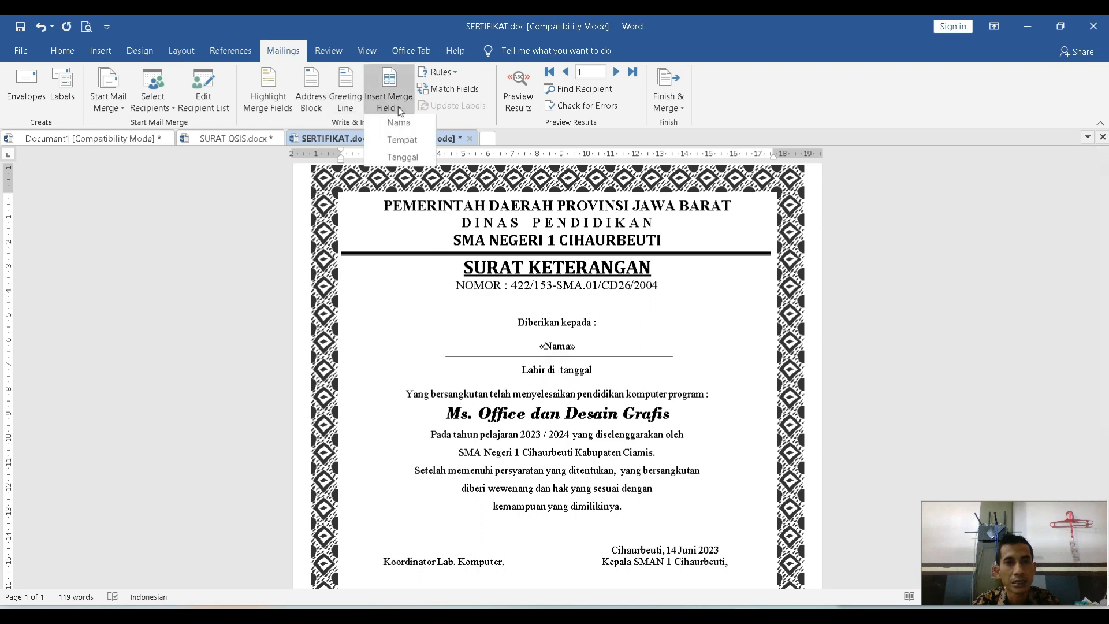
pyautogui.click(406, 136)
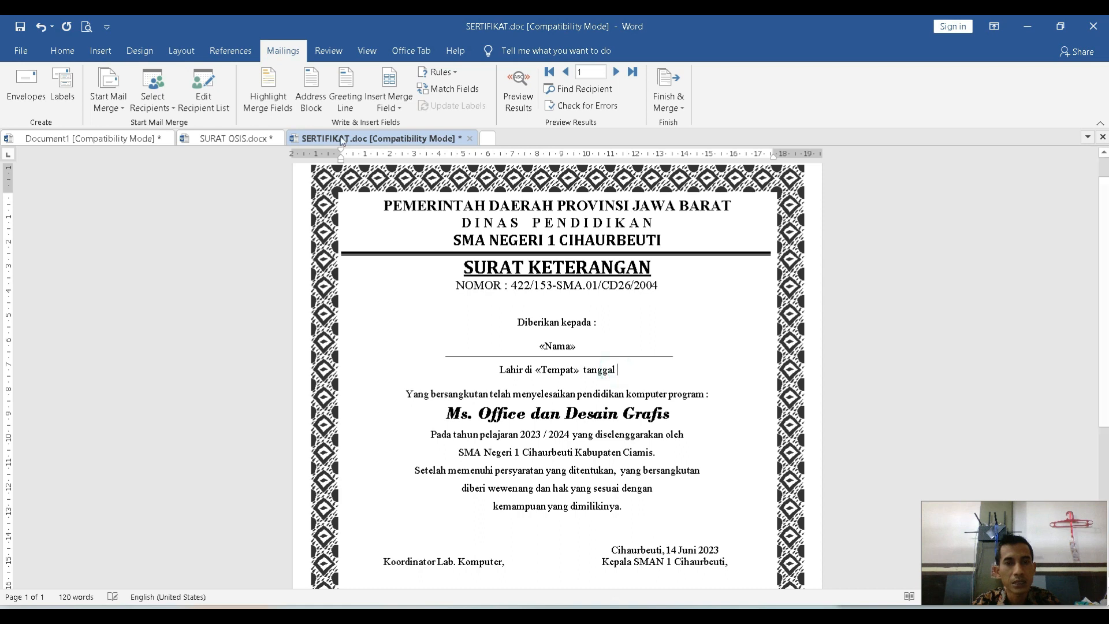
pyautogui.click(389, 107)
pyautogui.click(417, 157)
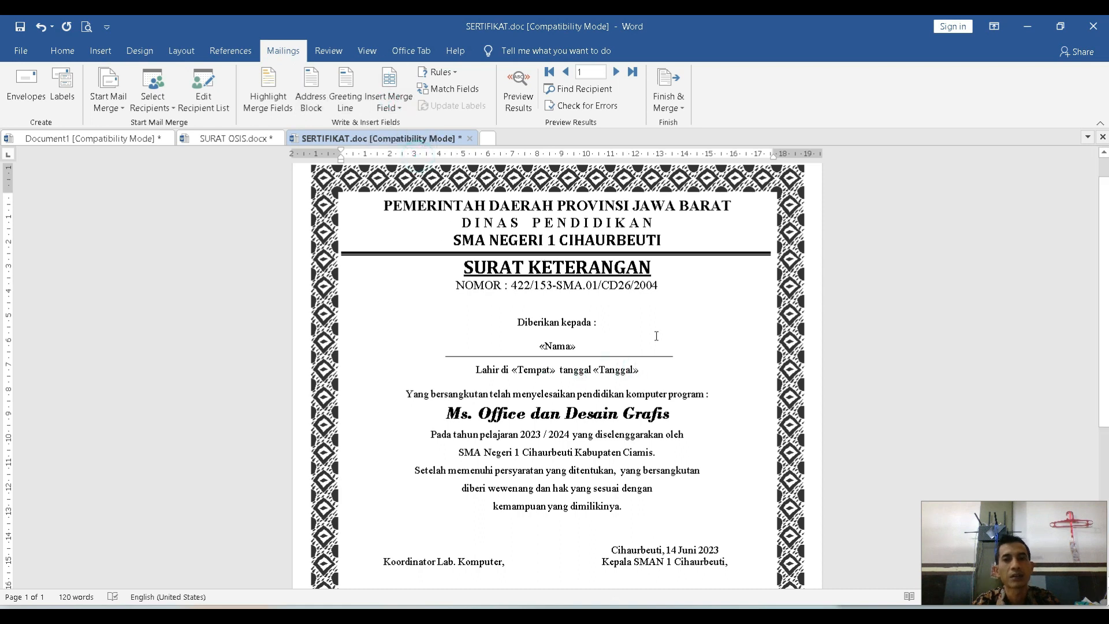
# Format the Nama merge field on the certificate as 14 pt bold.
pyautogui.click(585, 345)
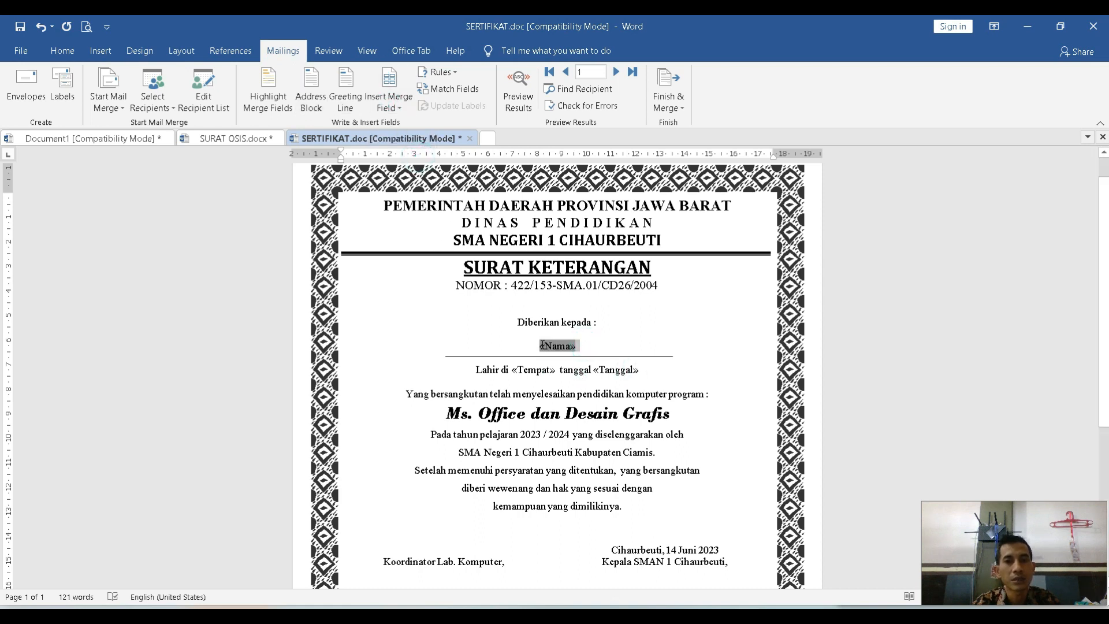
pyautogui.click(63, 51)
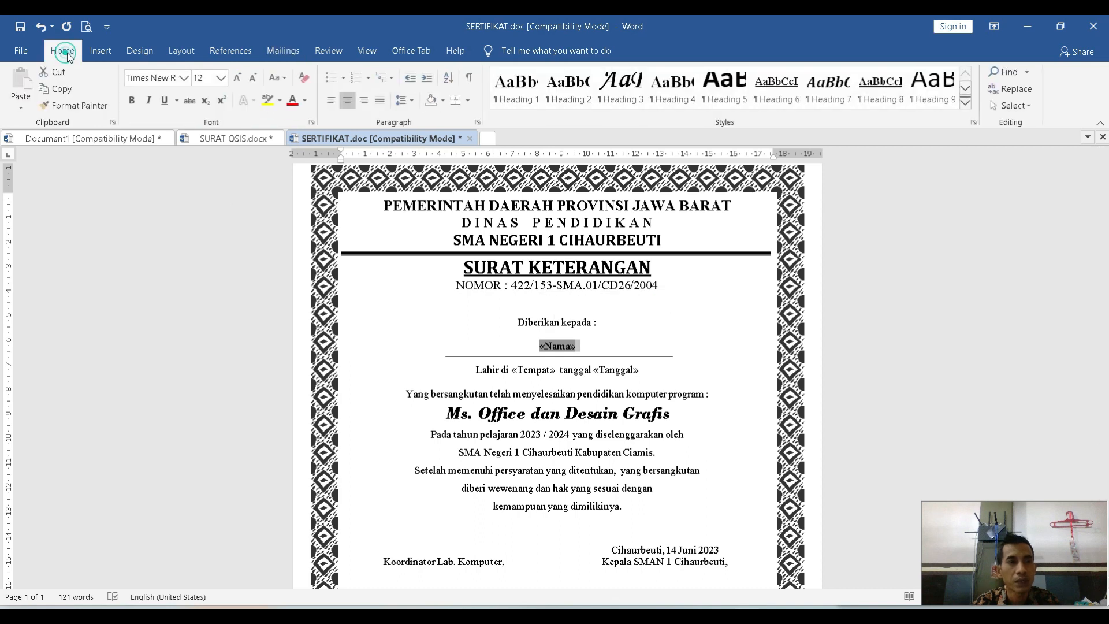
pyautogui.click(221, 78)
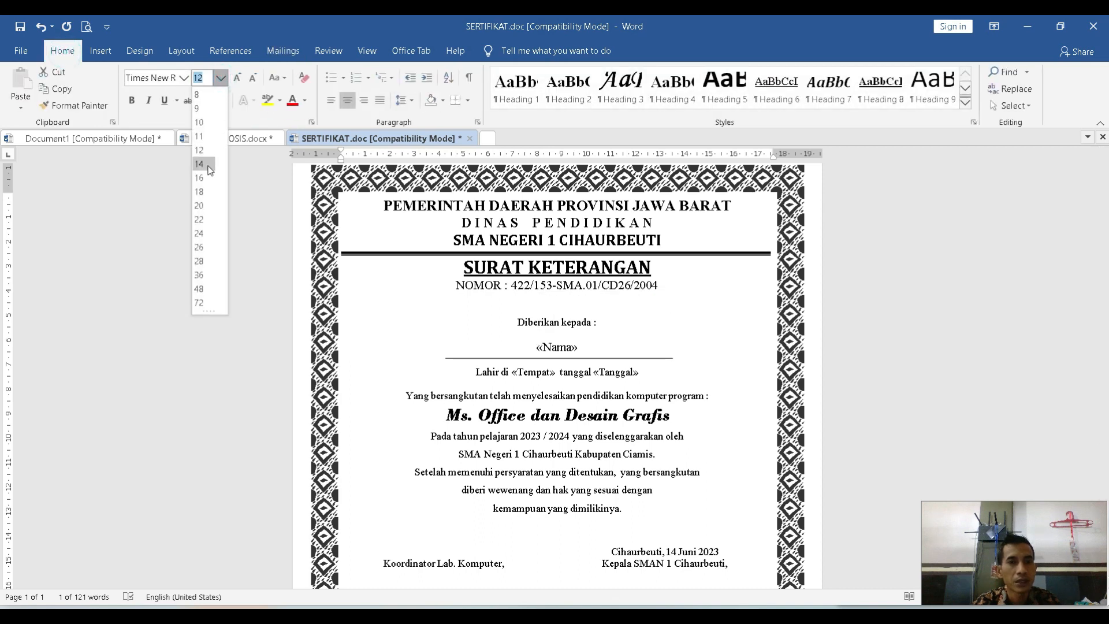
pyautogui.click(199, 164)
pyautogui.click(131, 100)
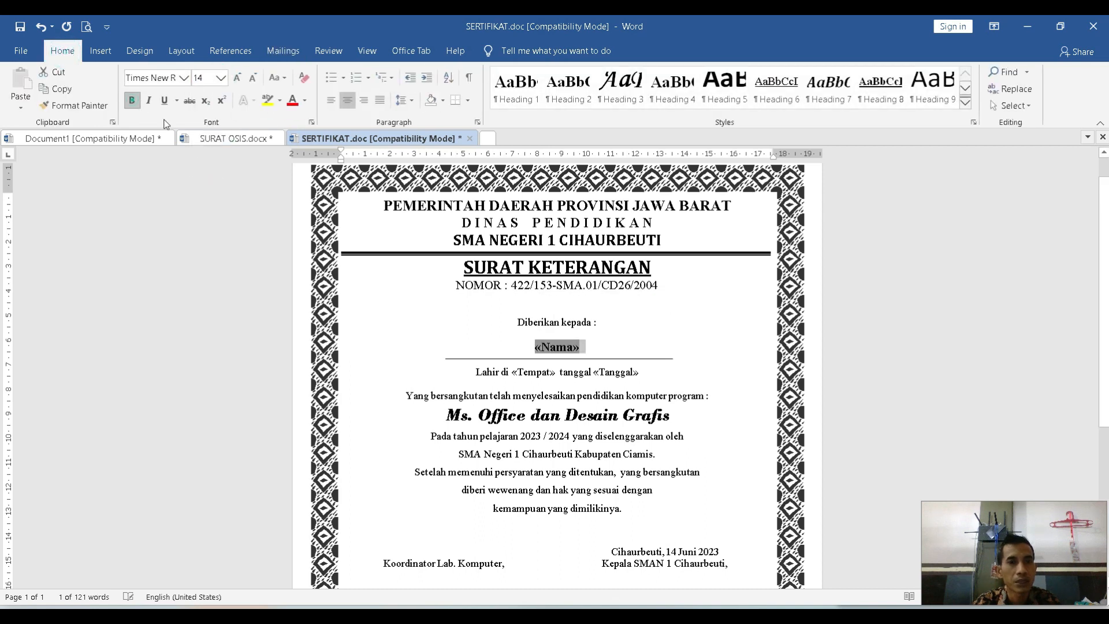
pyautogui.click(653, 361)
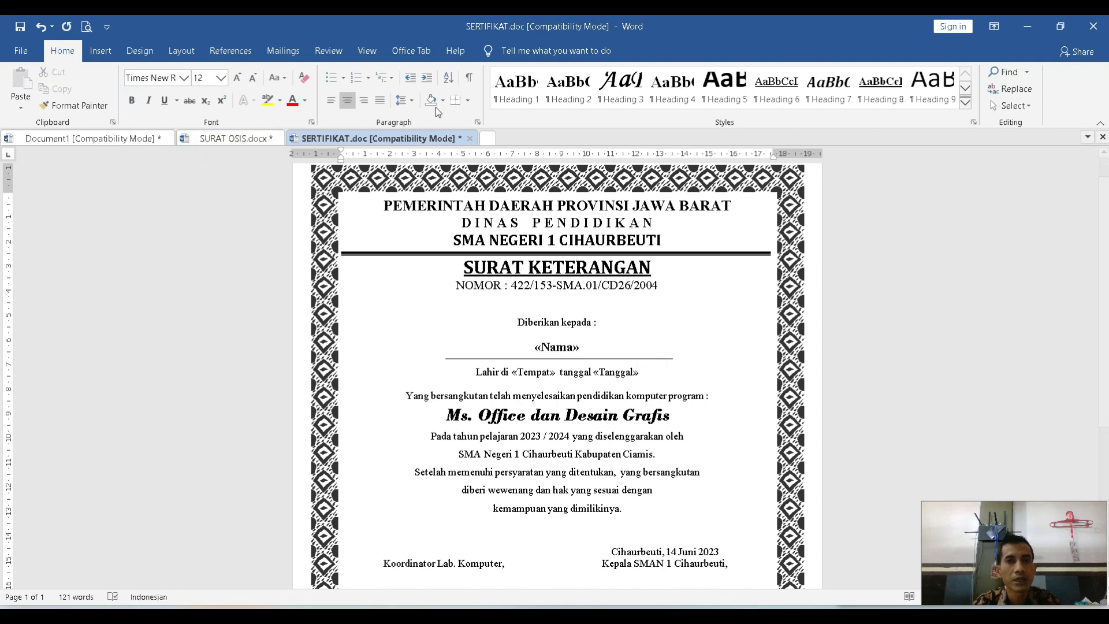
# Preview the merged certificates up to the fourth record and check its name, birthplace and birth date.
pyautogui.click(292, 51)
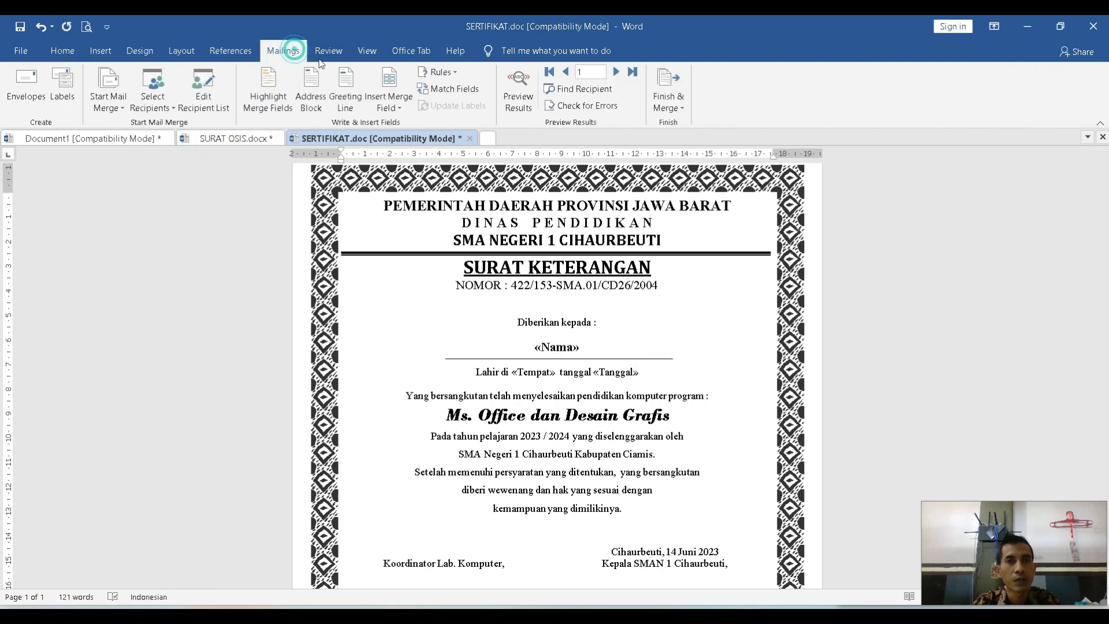
pyautogui.click(523, 94)
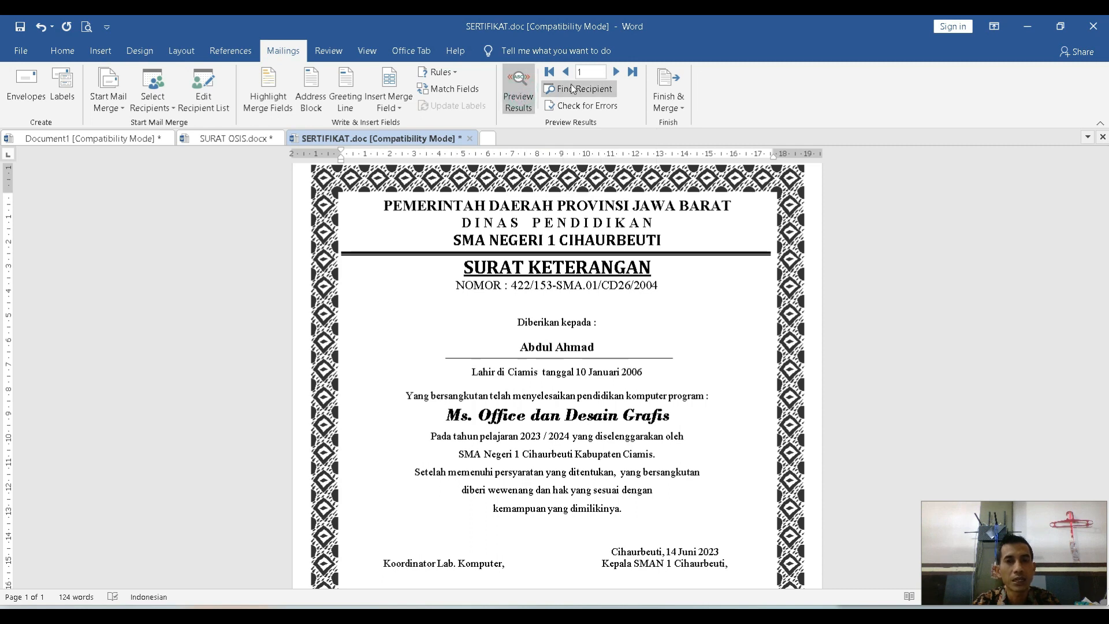
pyautogui.click(616, 72)
pyautogui.click(617, 72)
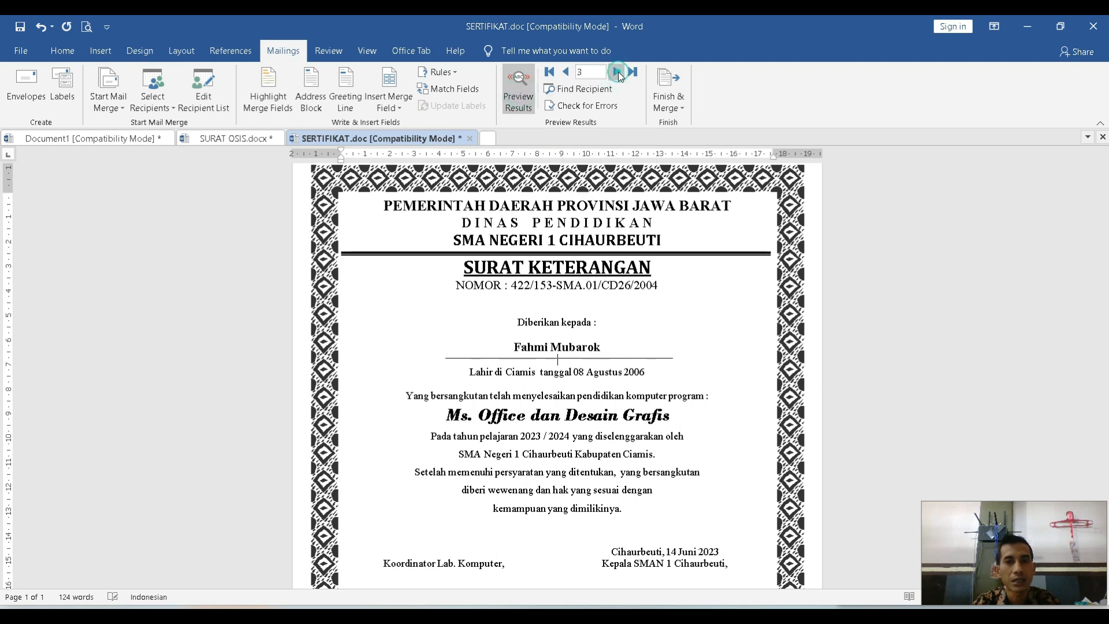
pyautogui.click(617, 72)
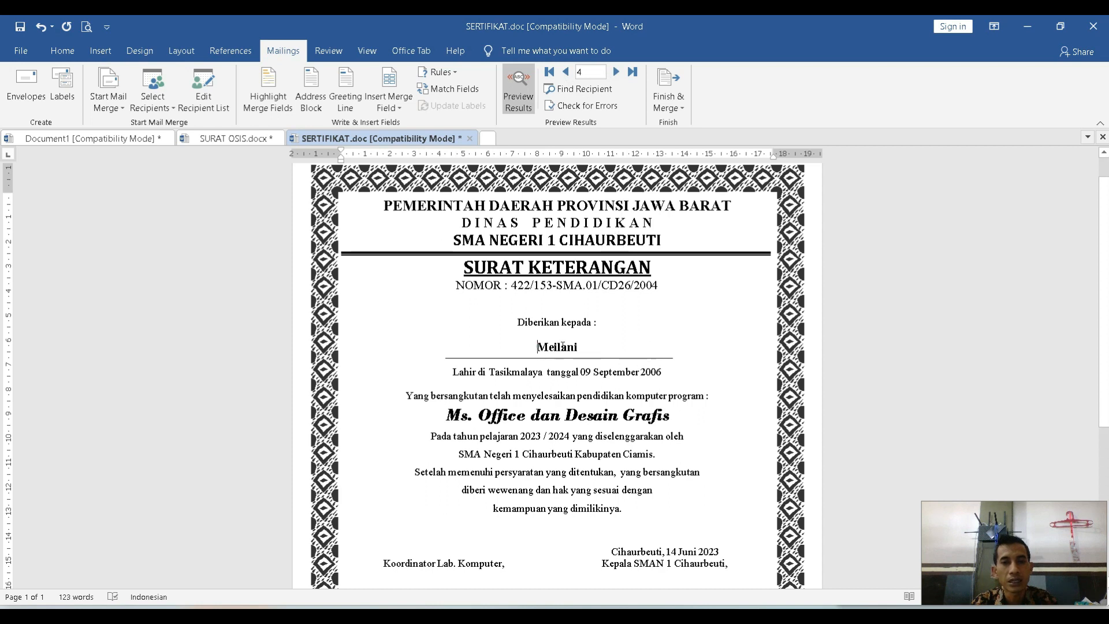
pyautogui.doubleClick(552, 346)
pyautogui.doubleClick(534, 371)
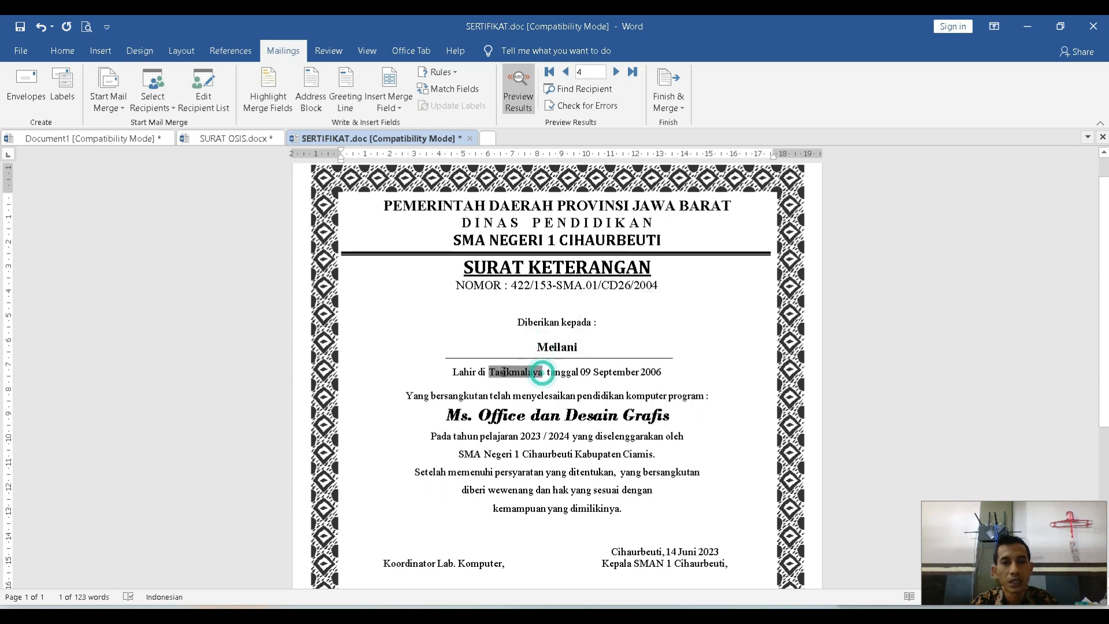
pyautogui.doubleClick(651, 373)
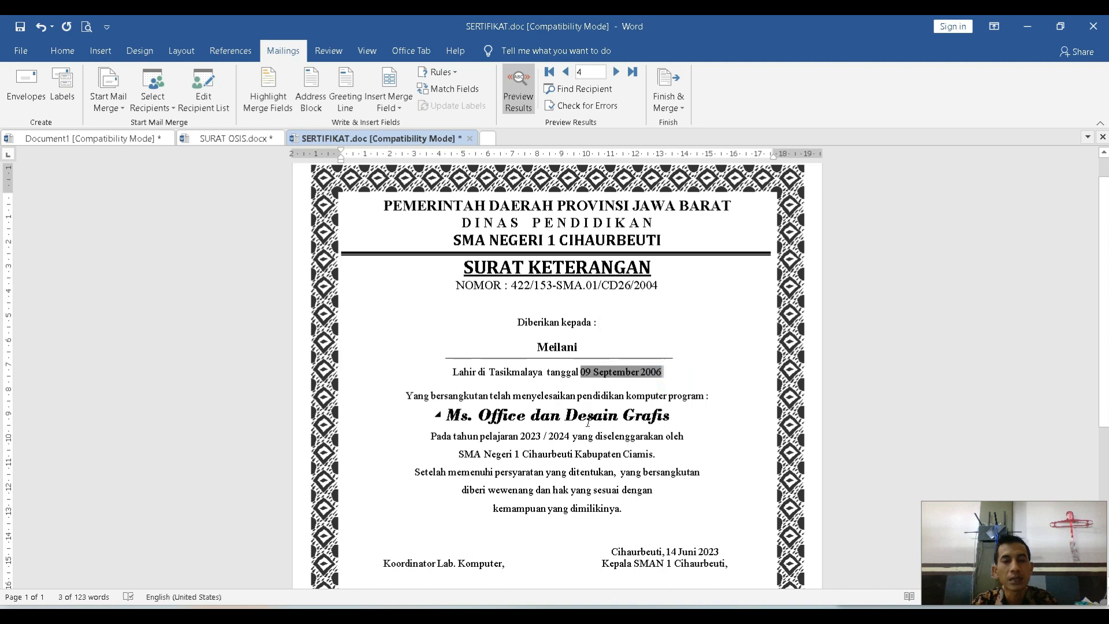